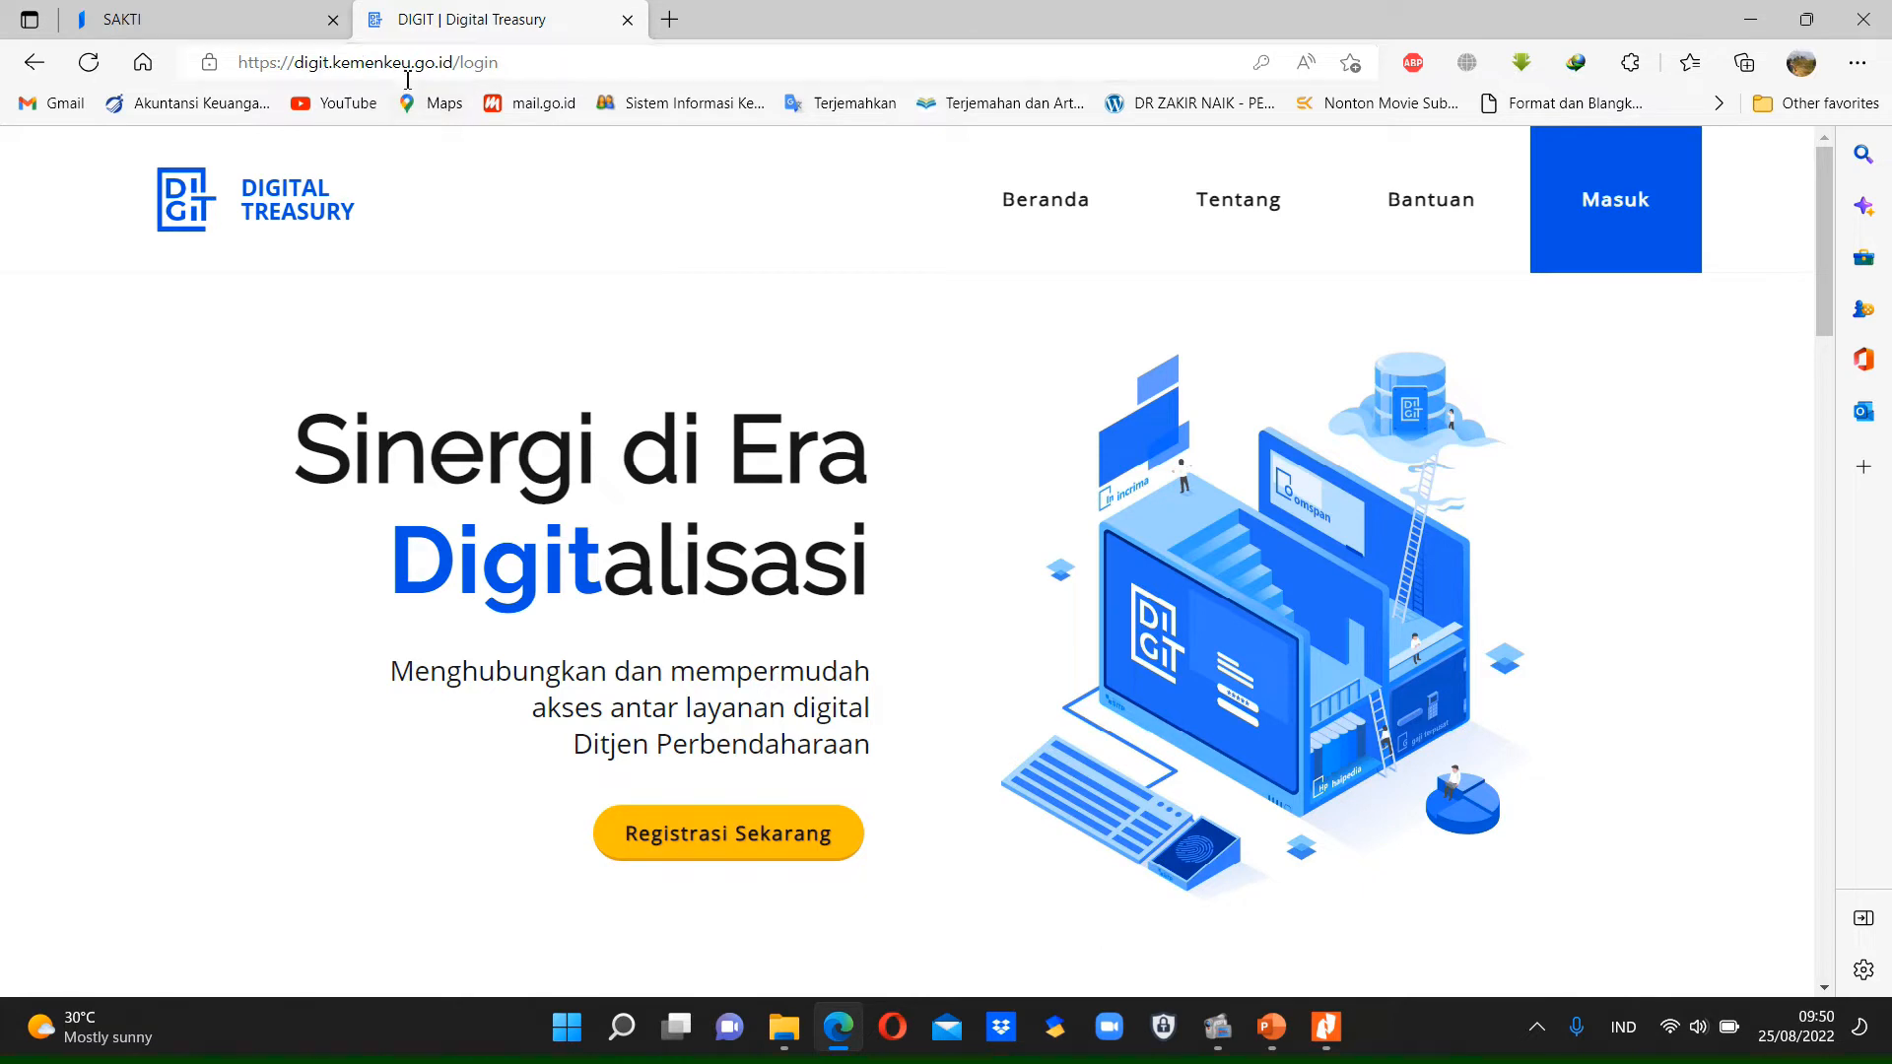
- Log in to Digital Treasury with the saved credentials for budget year TA. 2022
click(1622, 254)
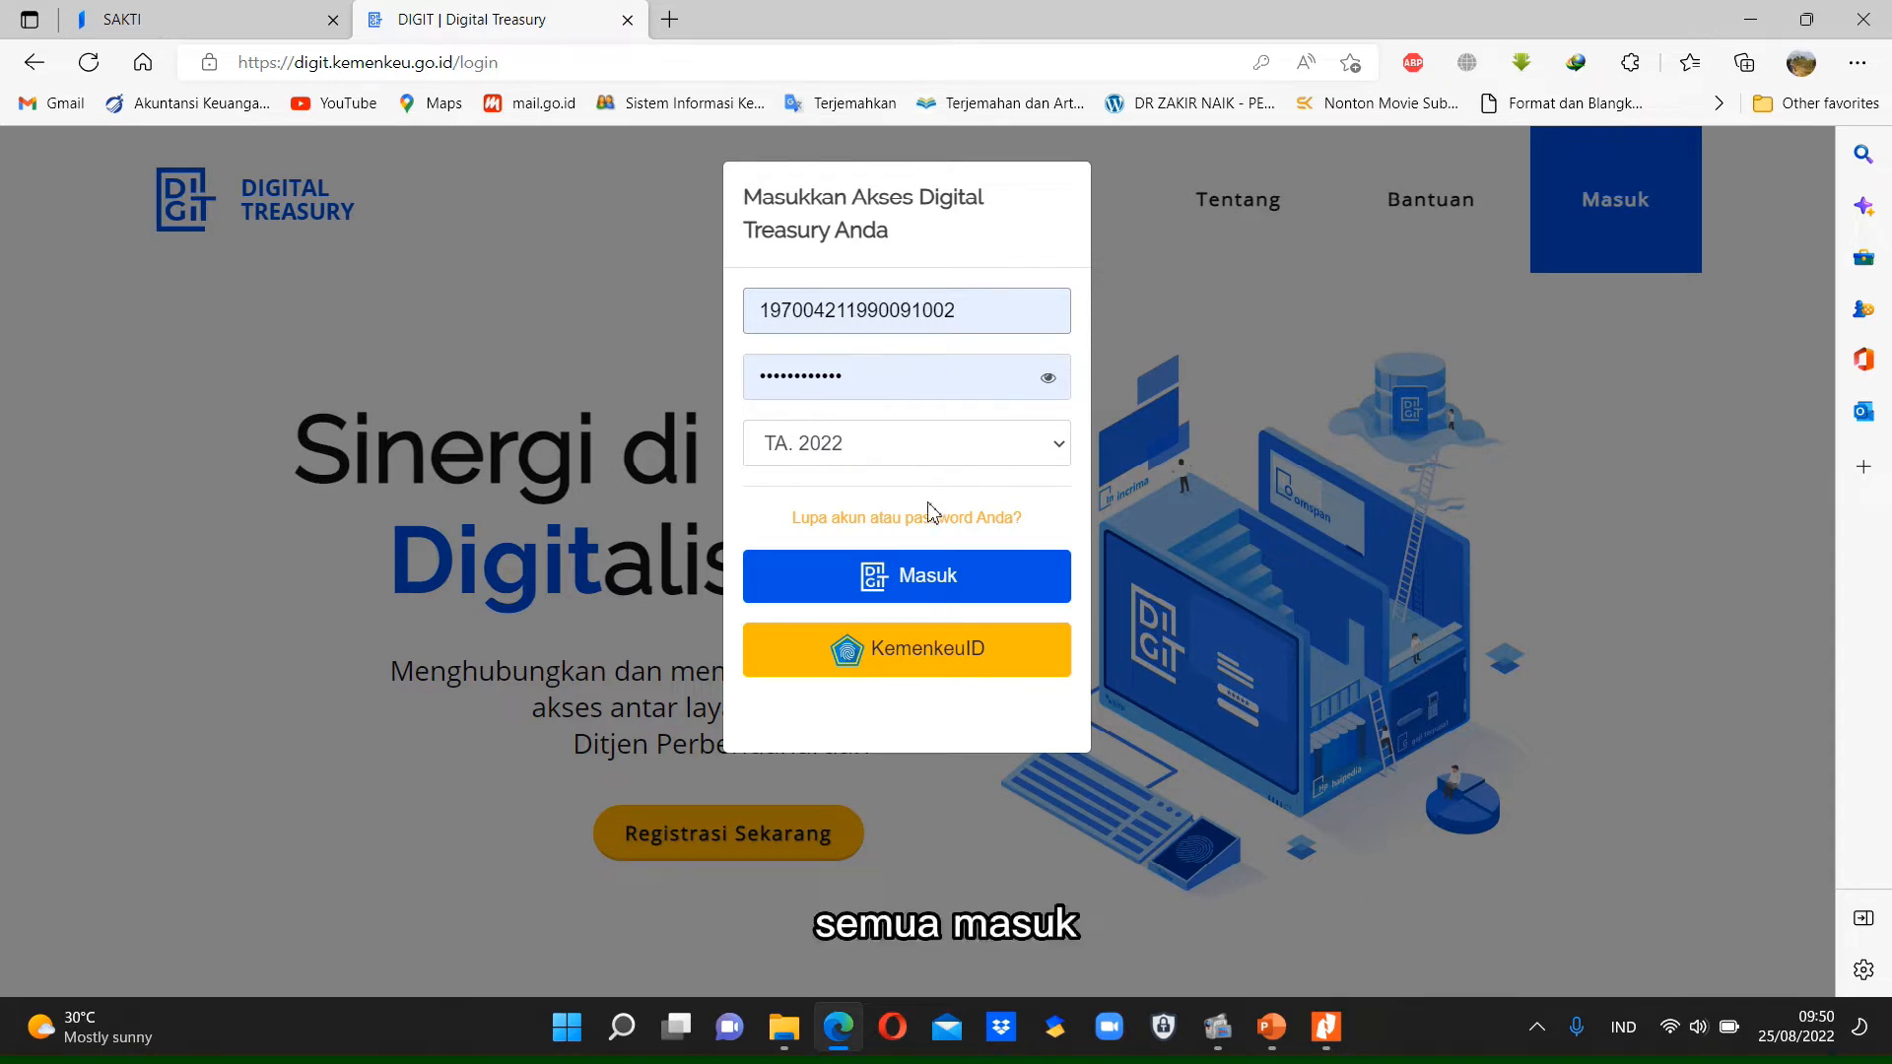
click(974, 564)
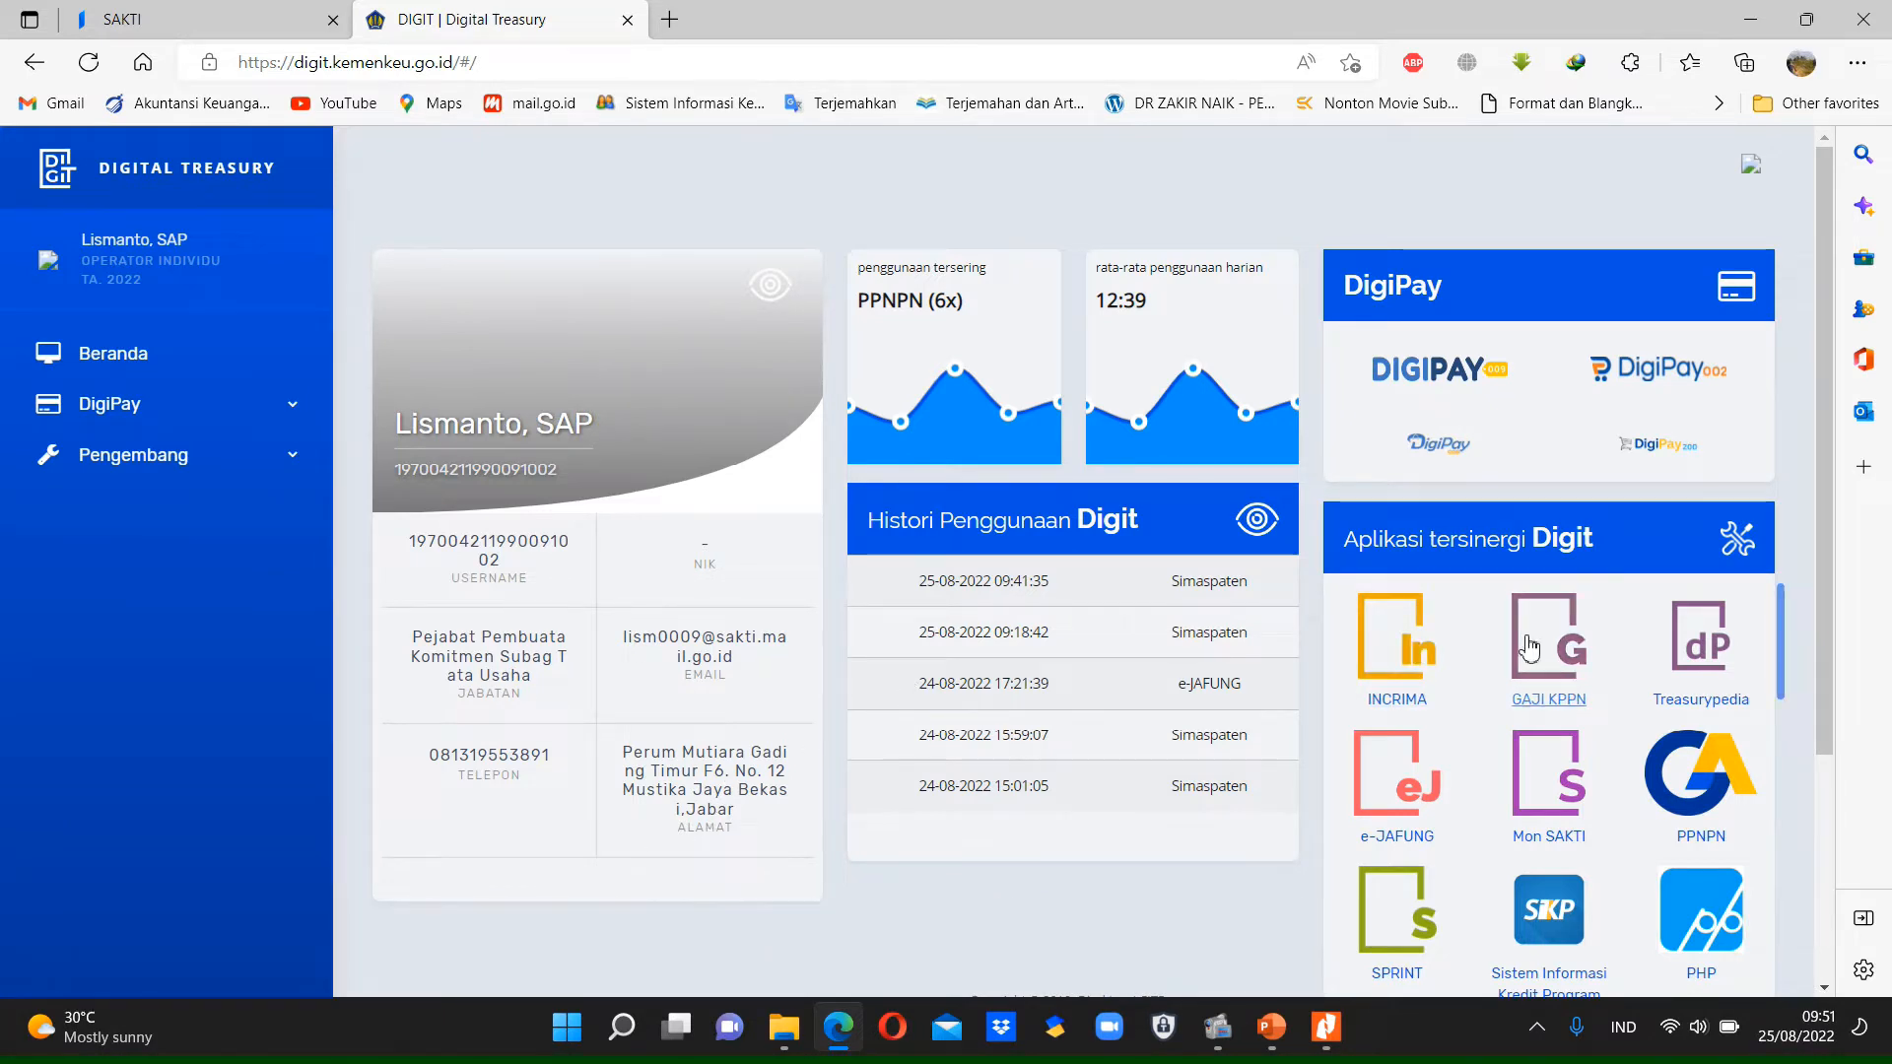
- Open the Simaspaten application from the integrated Digit applications and allow it to access the account
scroll(1587, 704, down, 1)
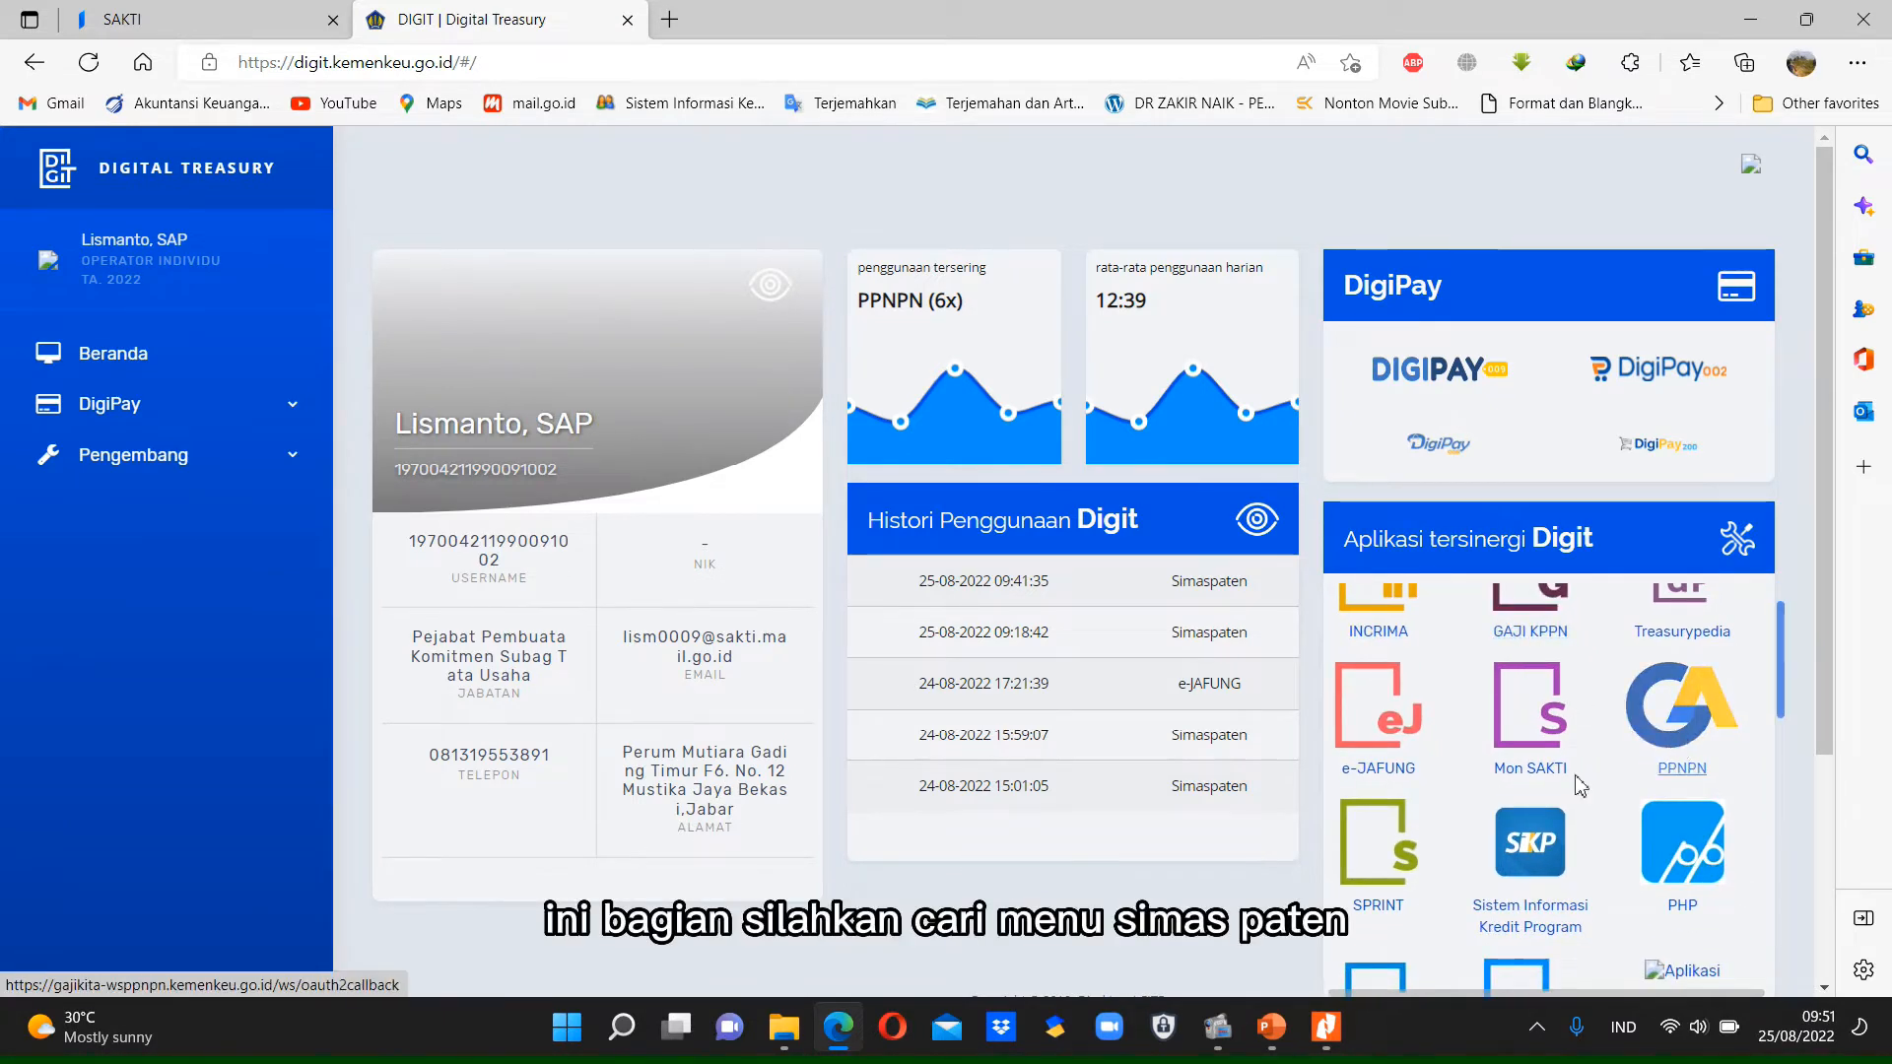
scroll(1562, 744, down, 2)
scroll(1535, 779, down, 4)
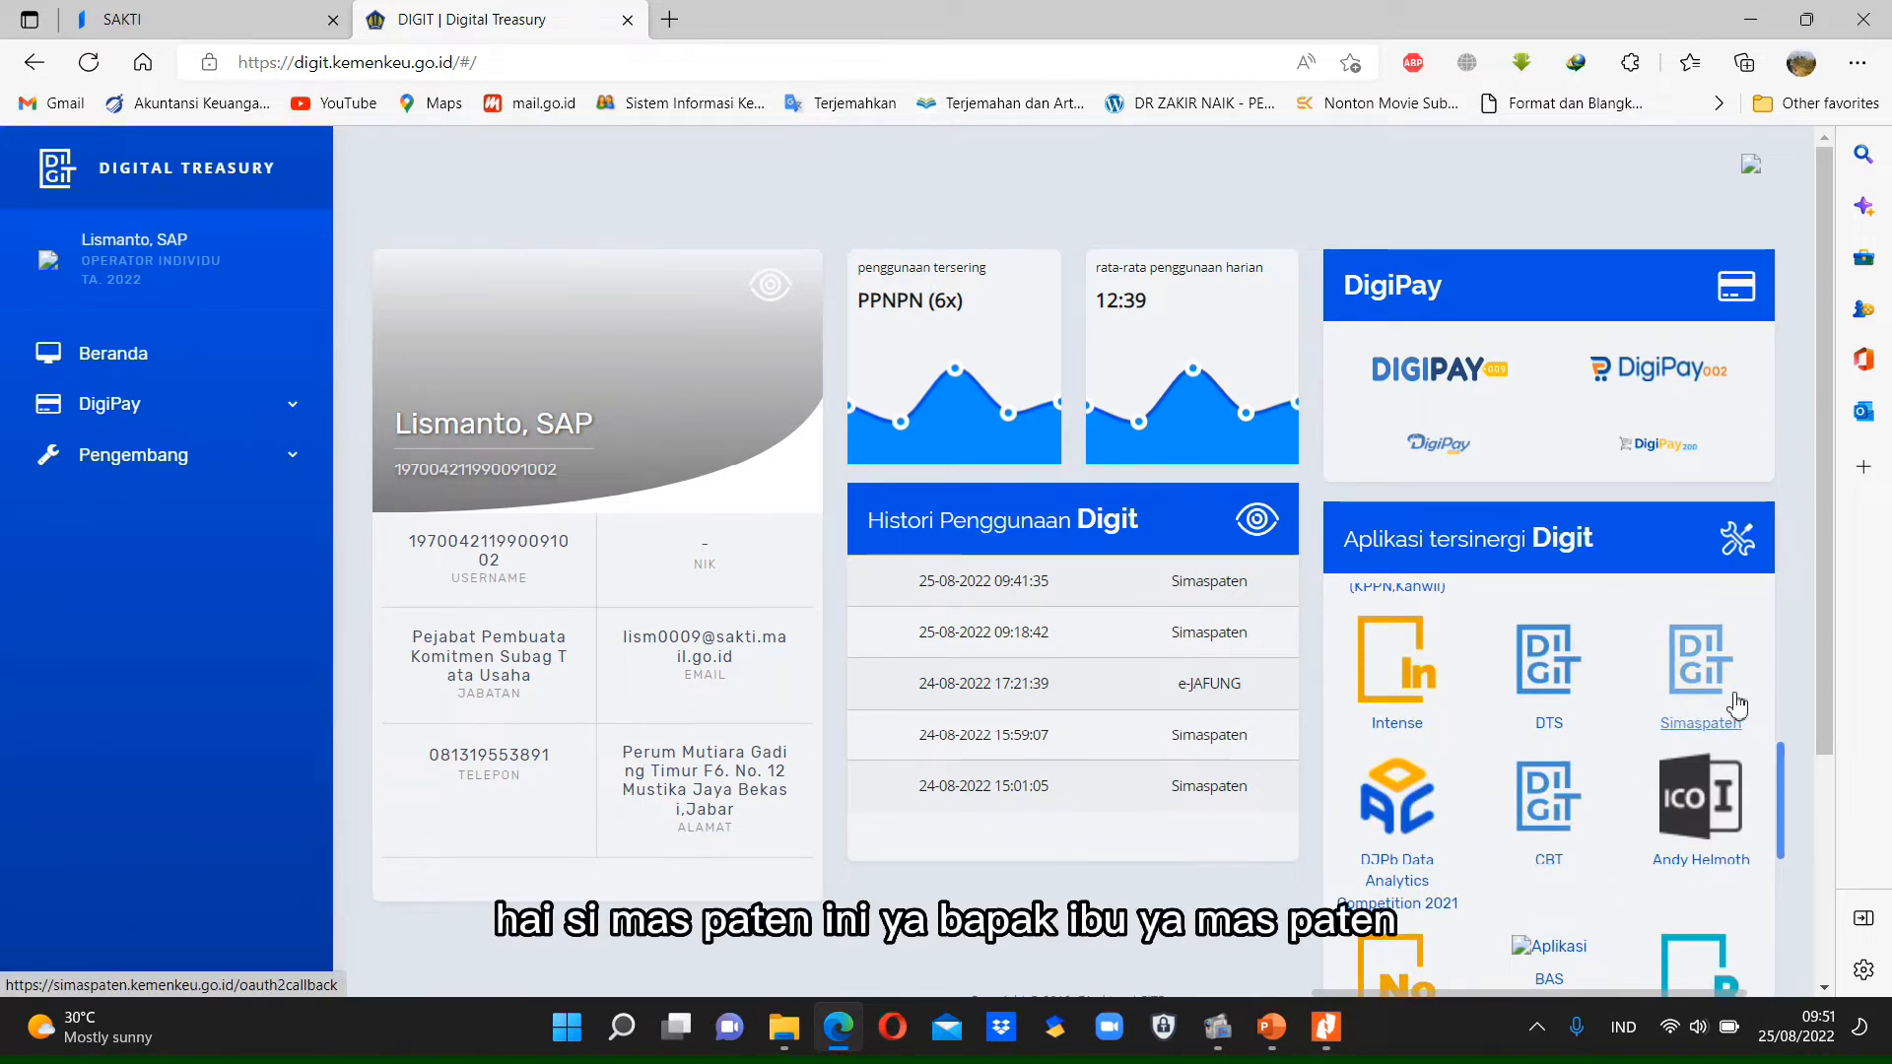
click(1677, 752)
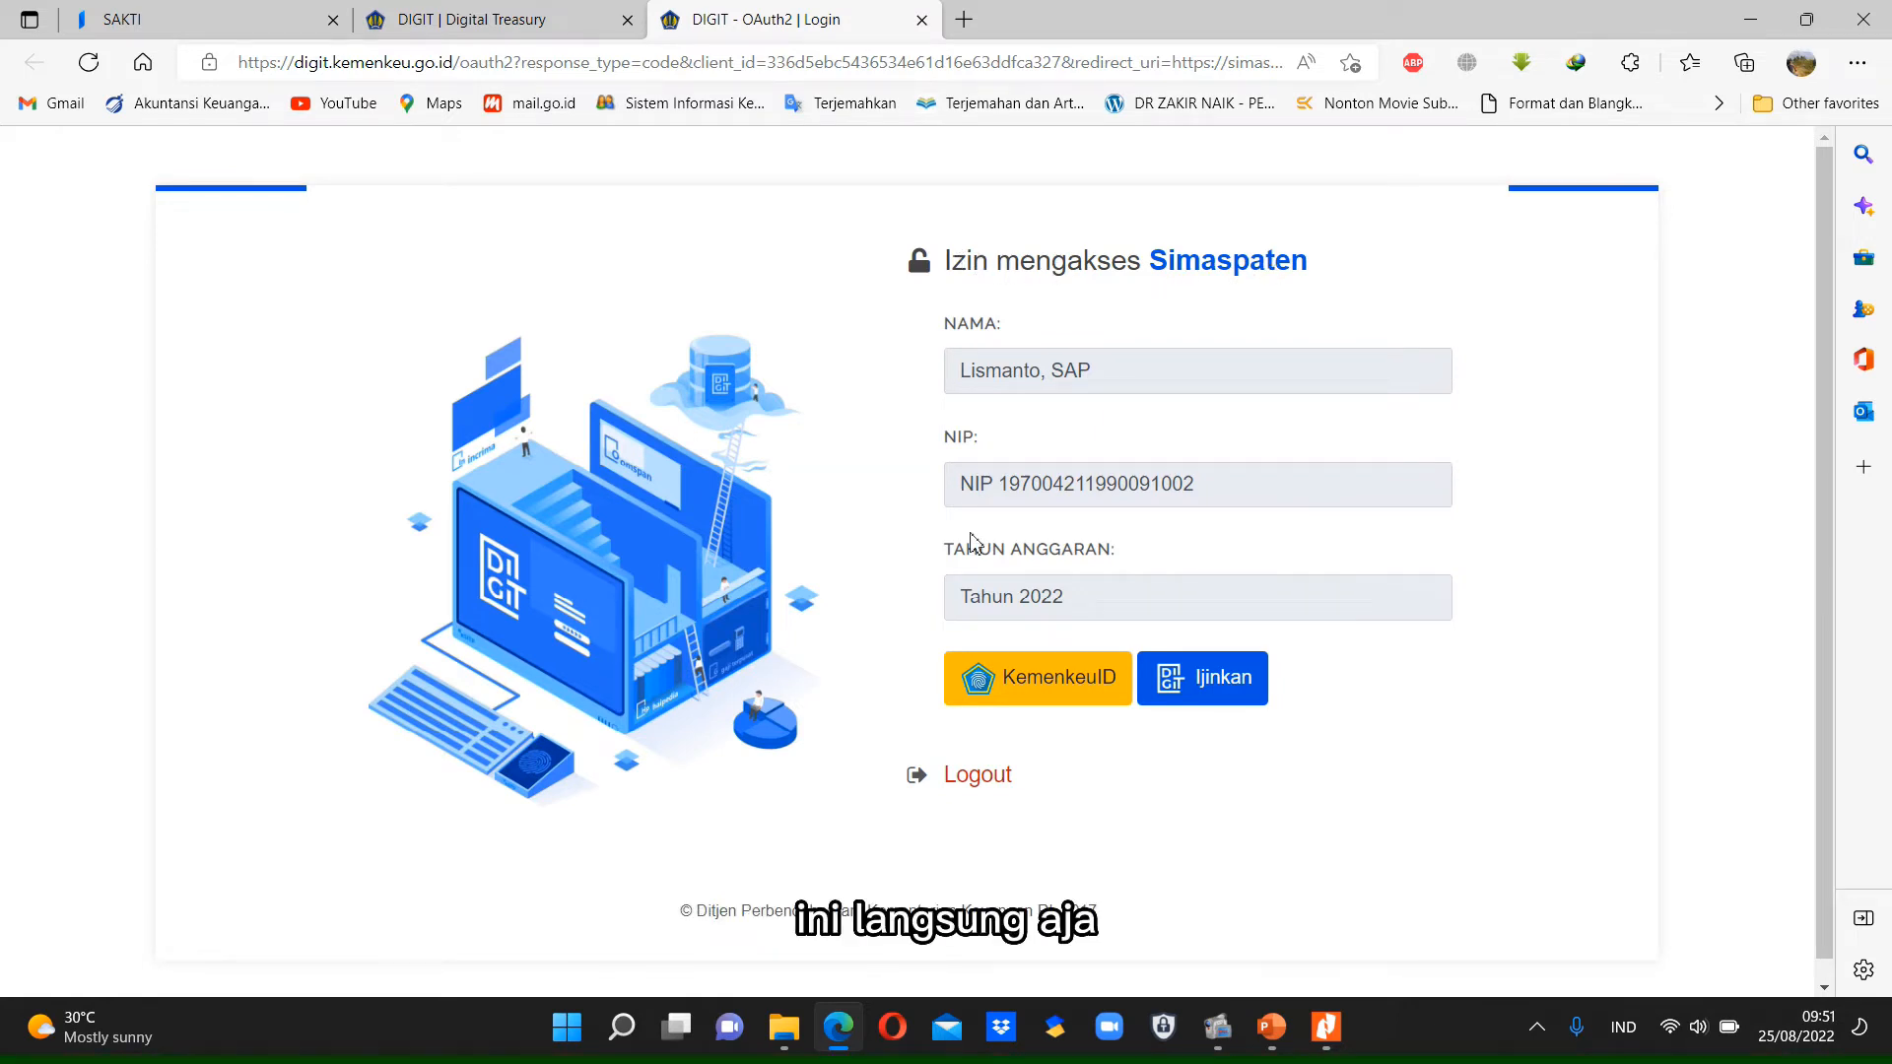
click(1218, 688)
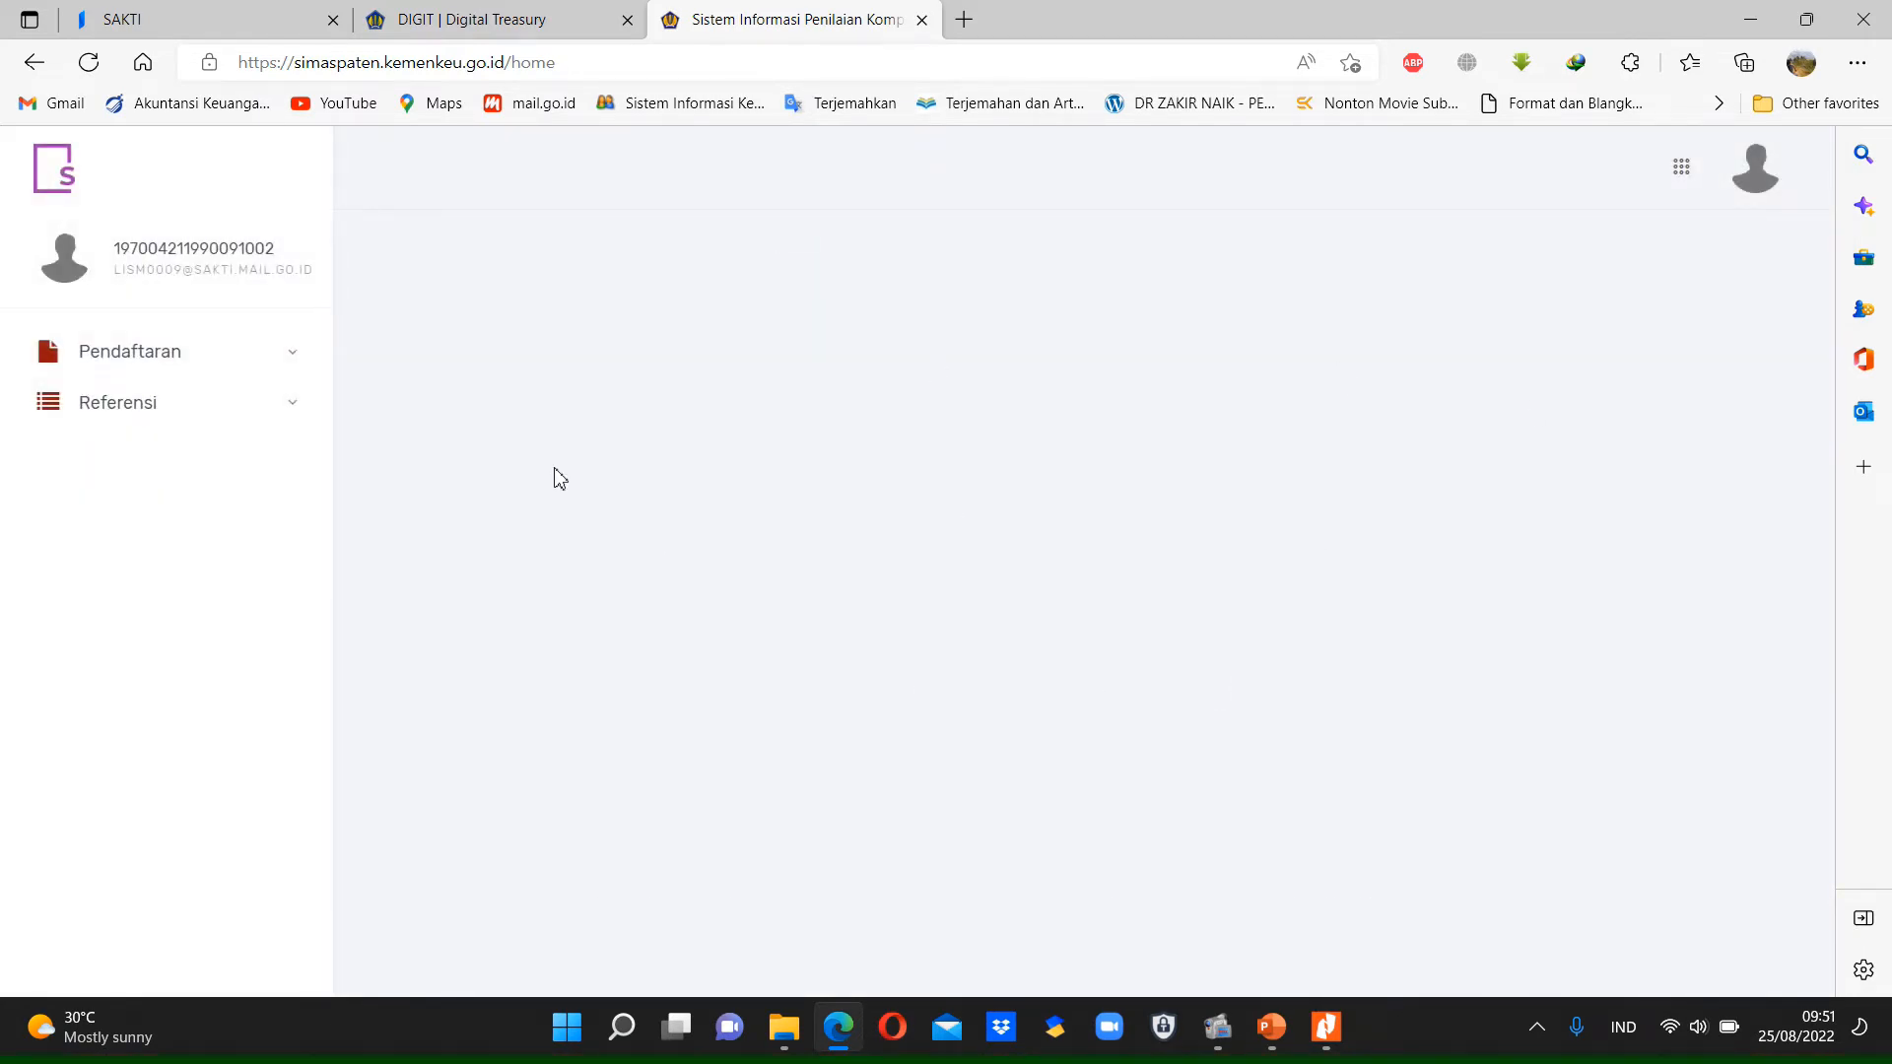
- Go to the Usulan registration list and start recording a proposal for the listed official
click(240, 364)
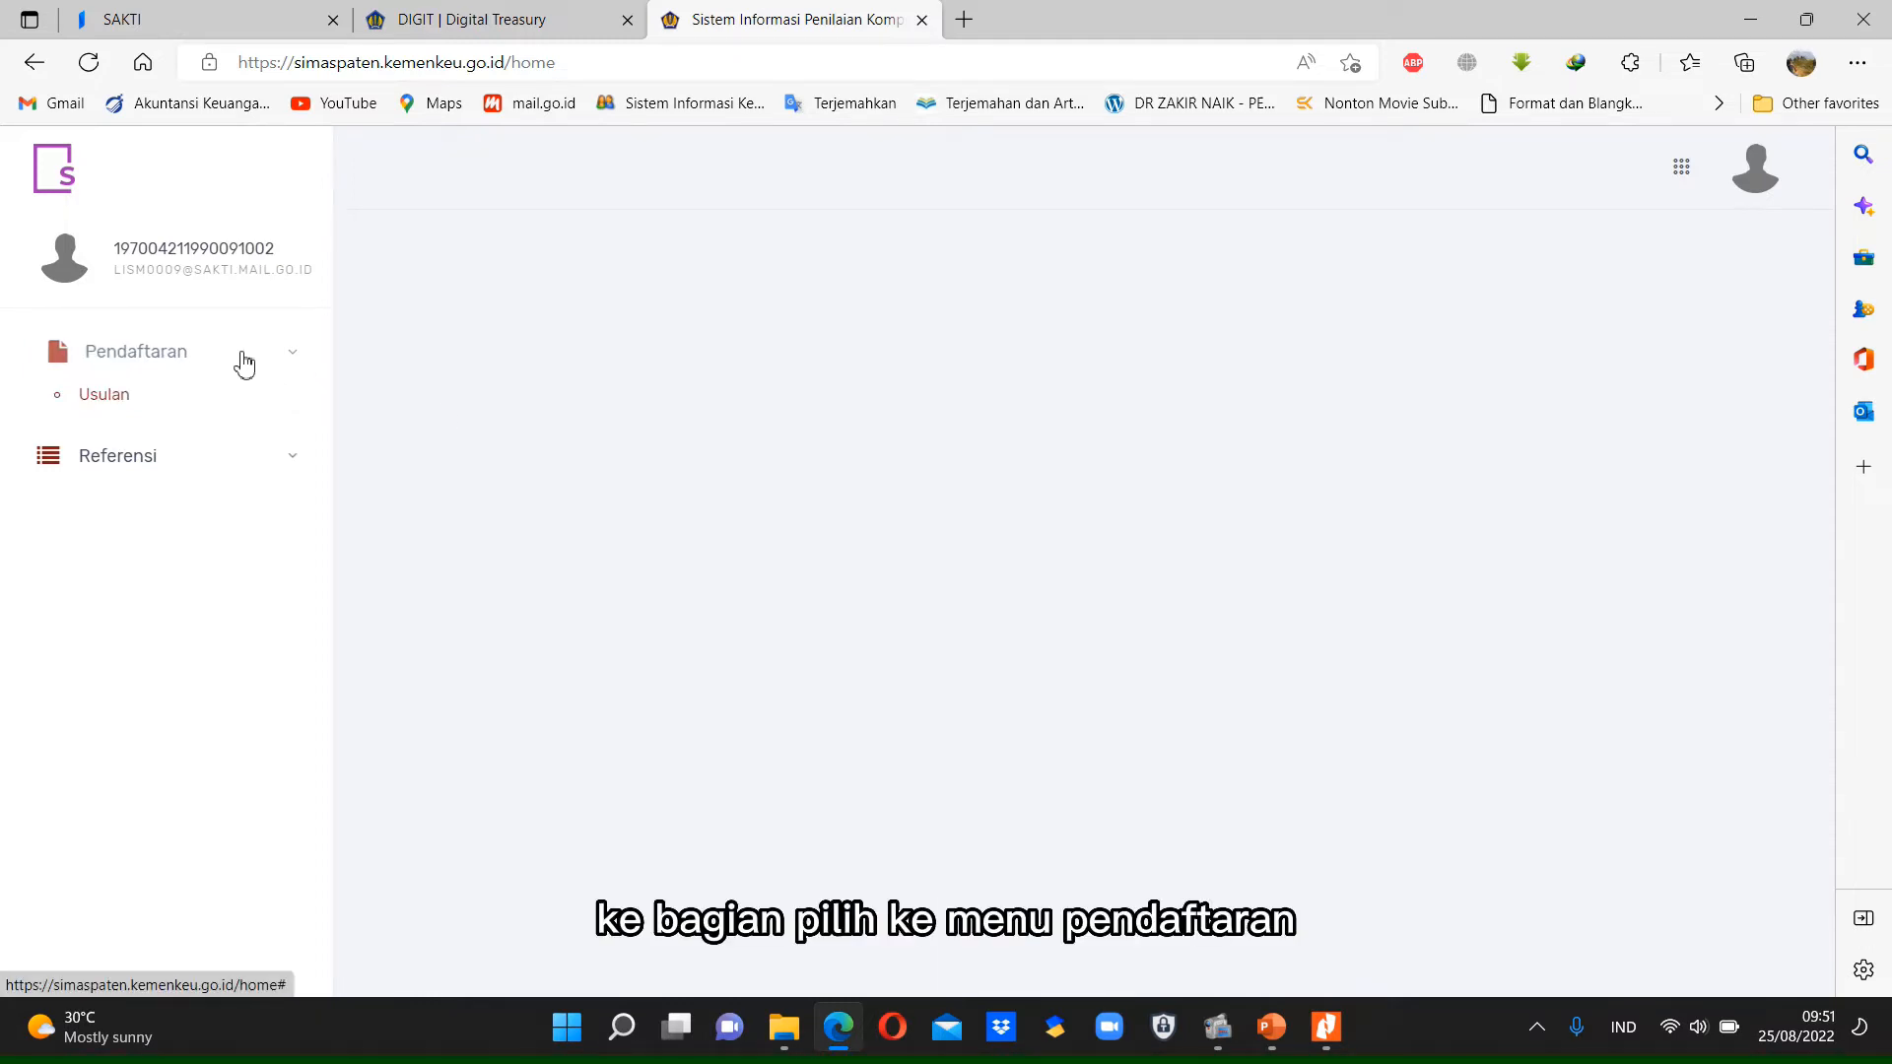
click(108, 402)
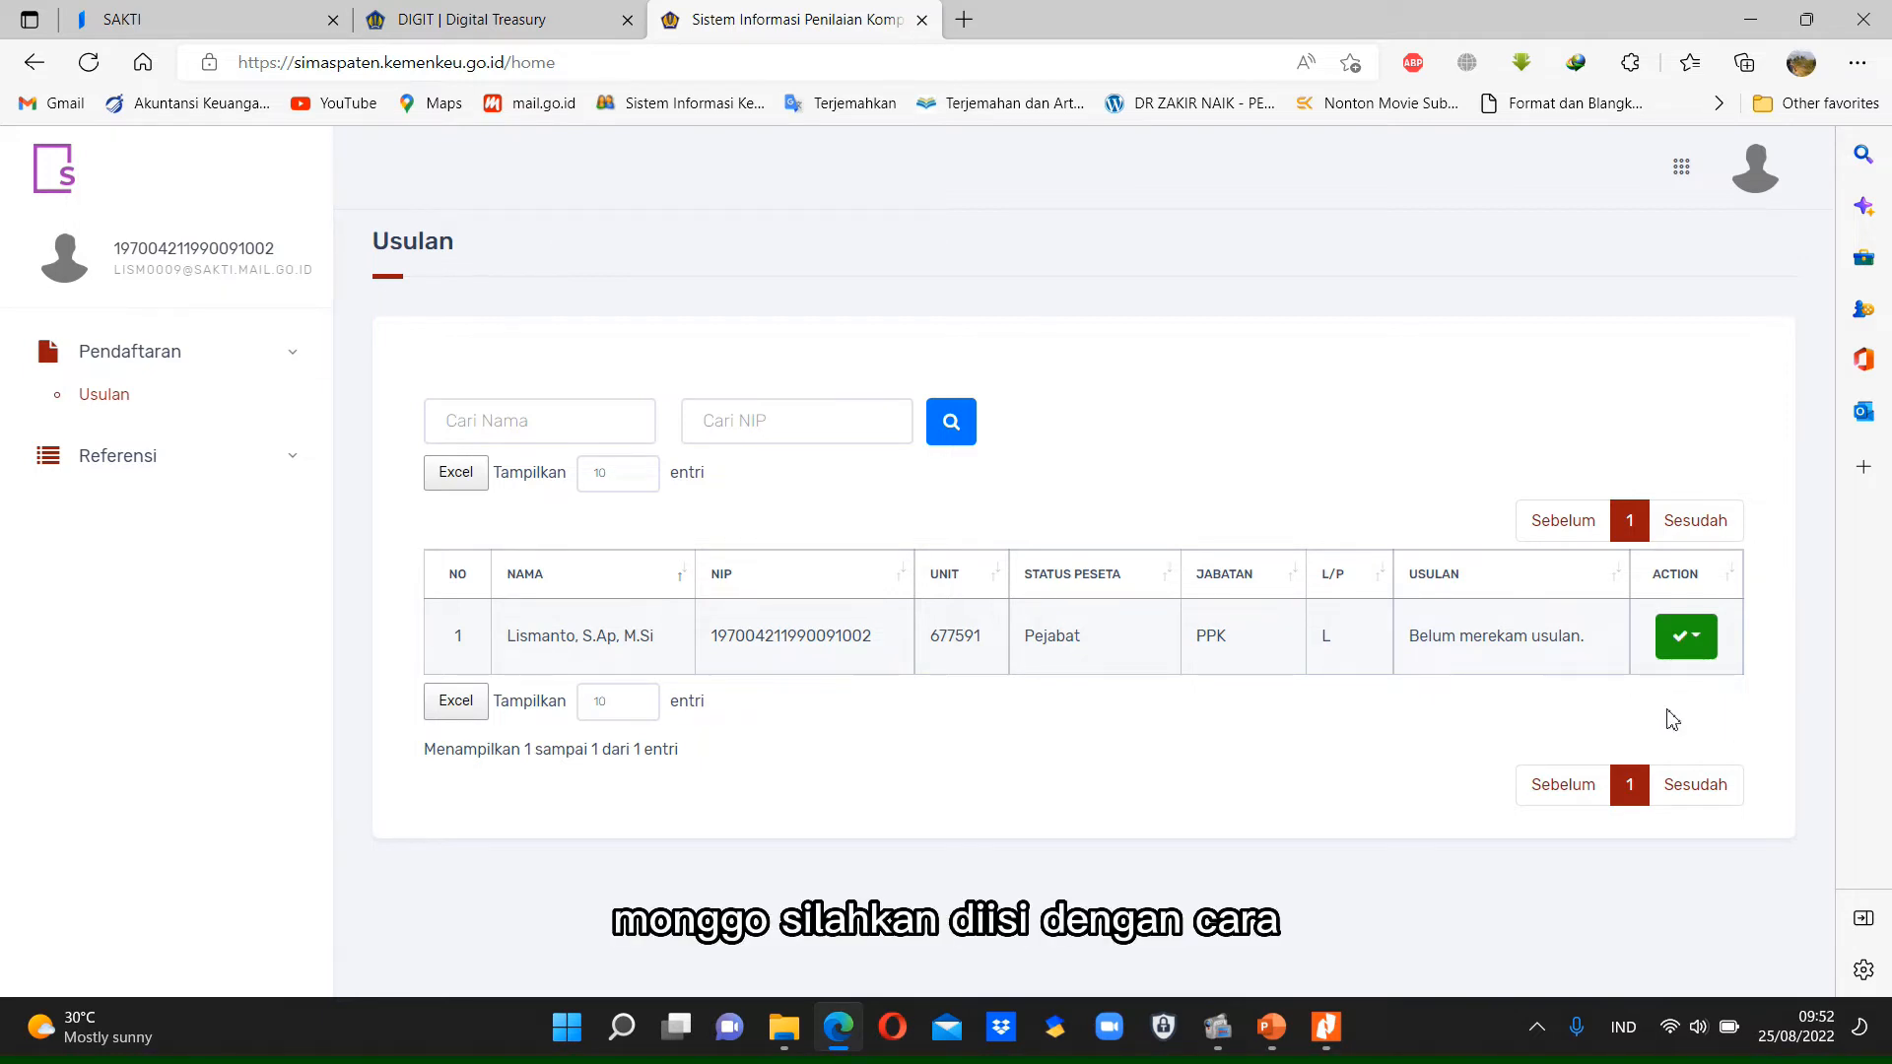
click(1711, 652)
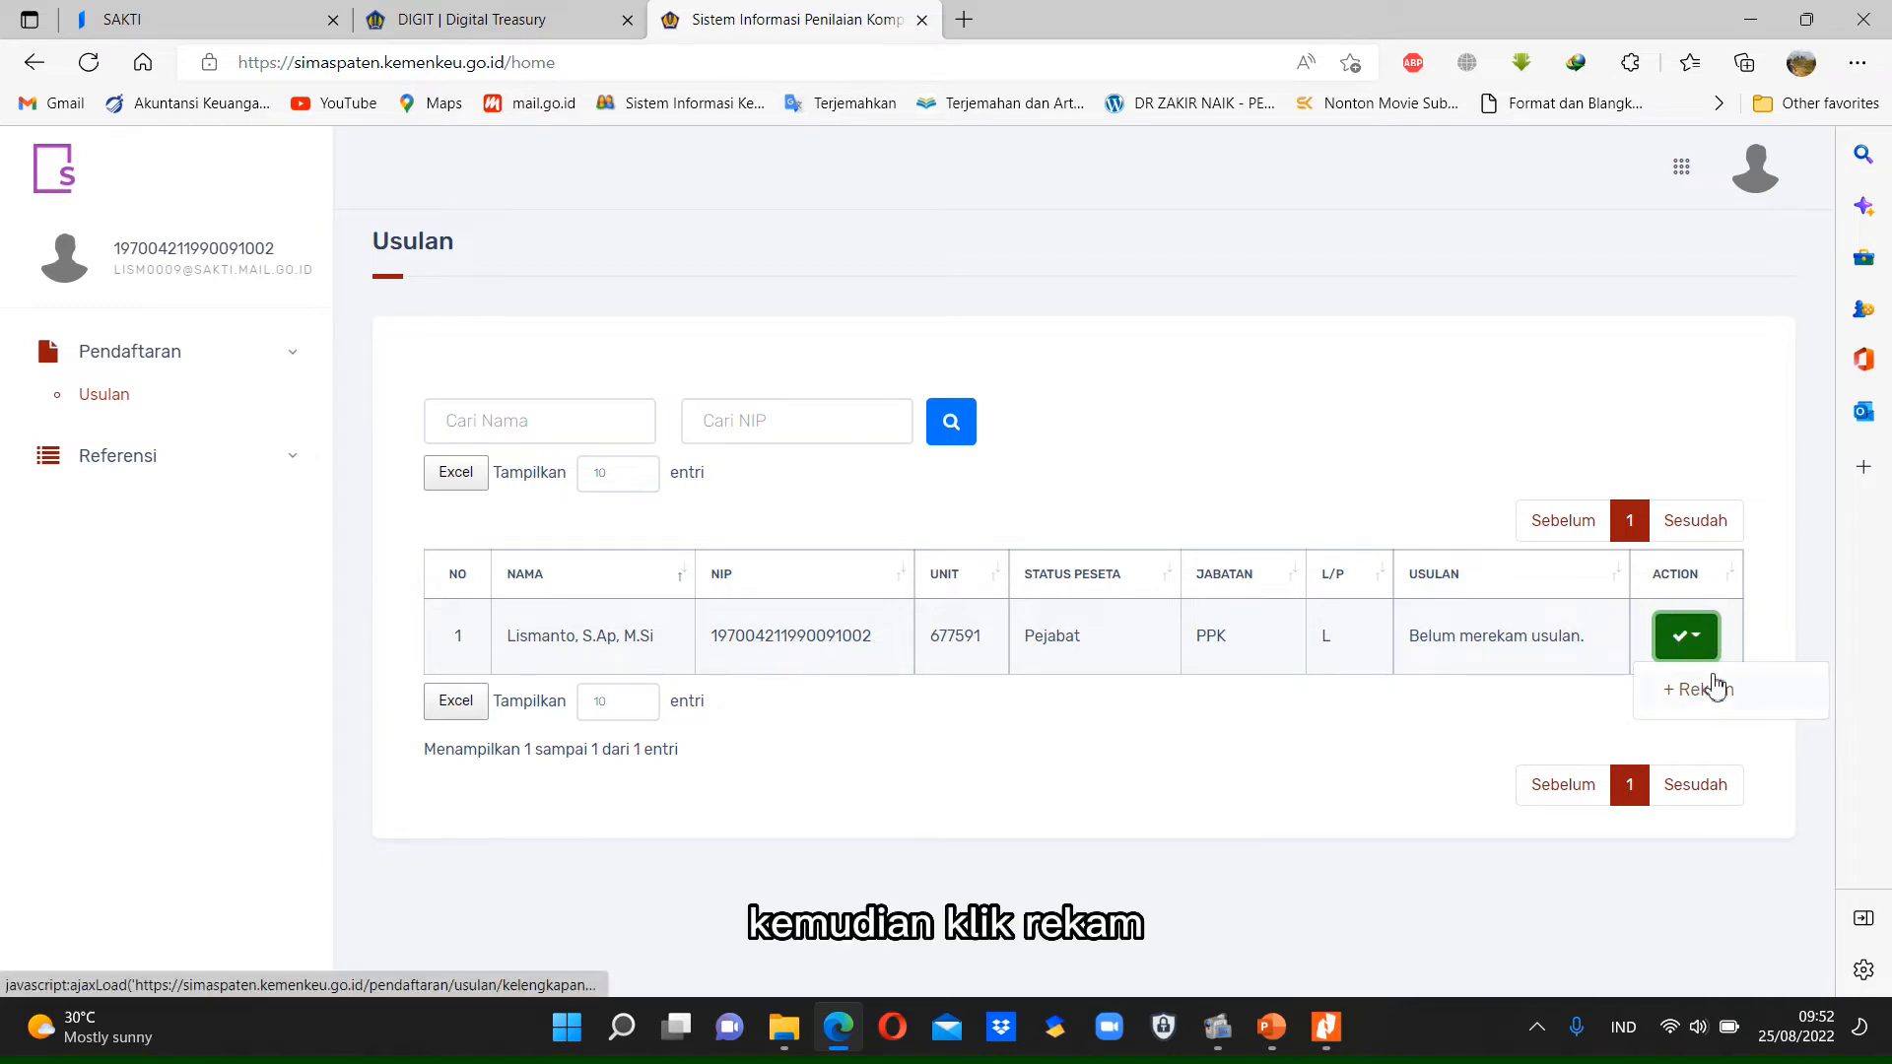
click(1716, 691)
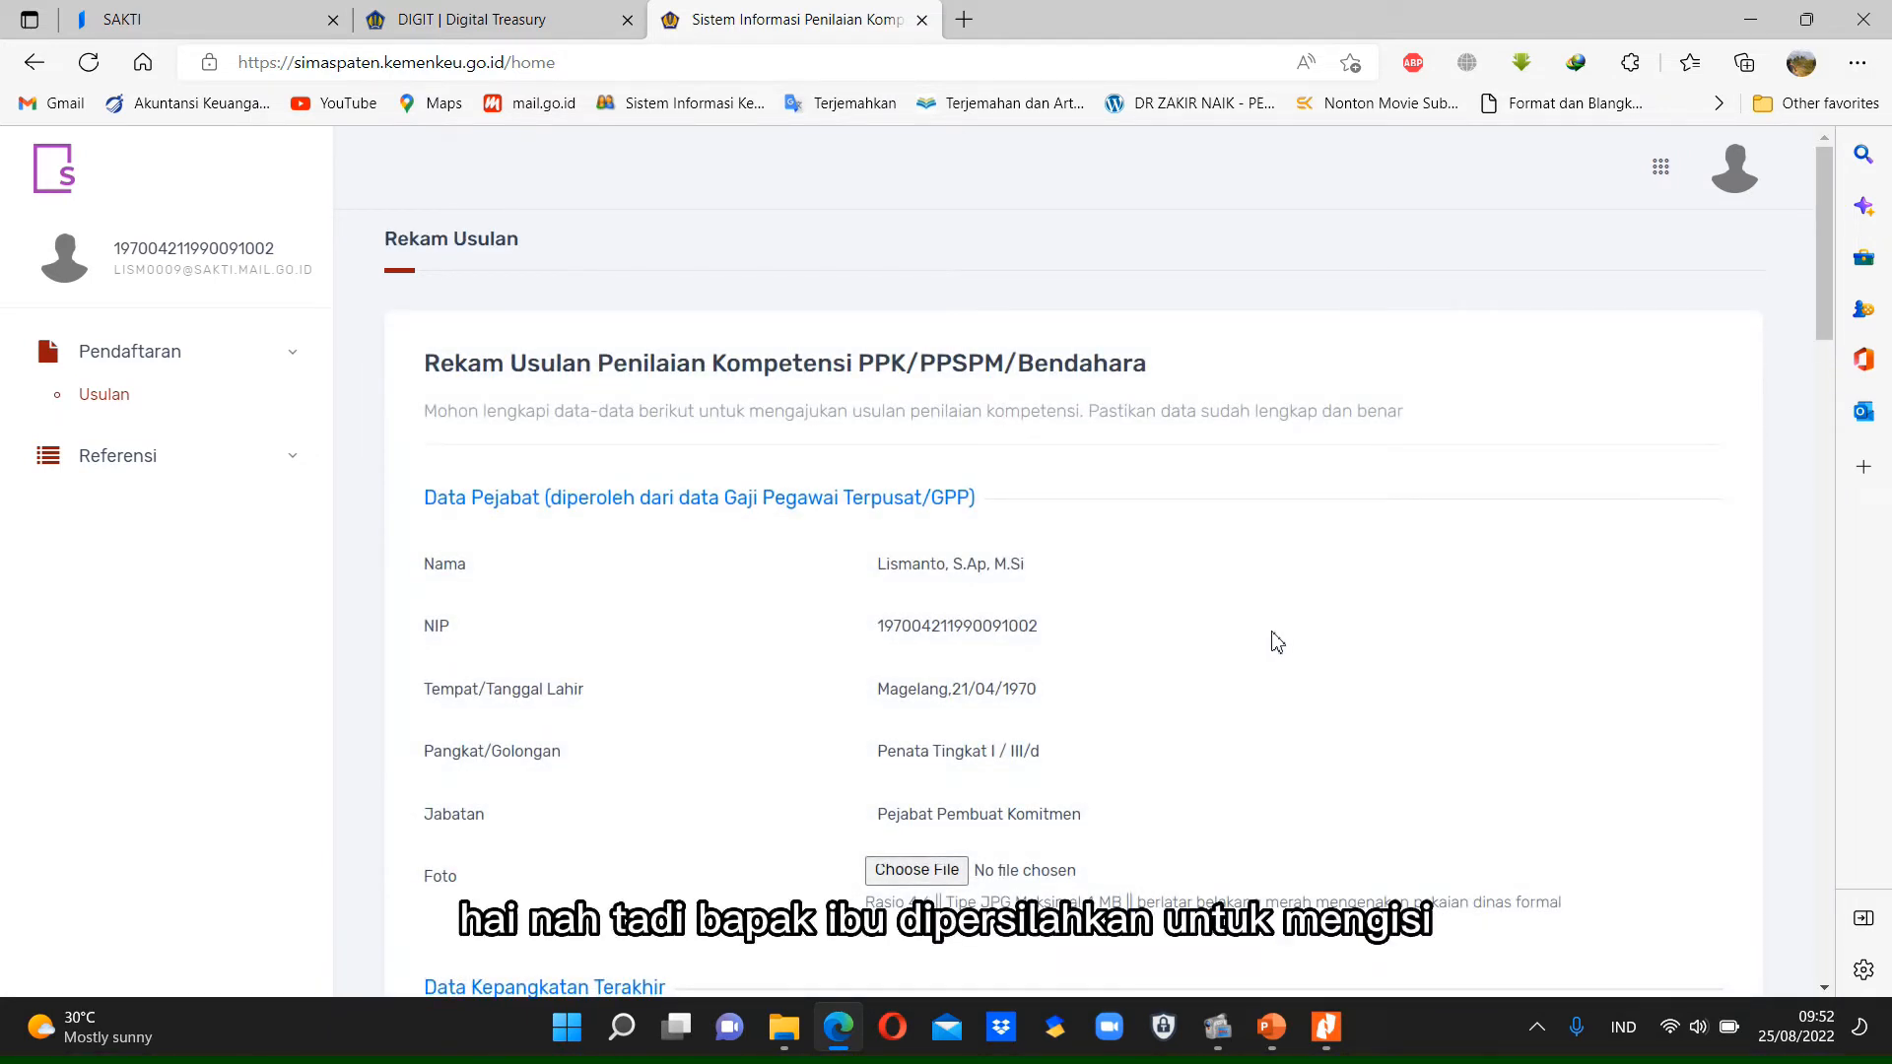
- Examine the Rekam Usulan form, including the official's data and the photo's background and attire requirements
scroll(1277, 641, down, 5)
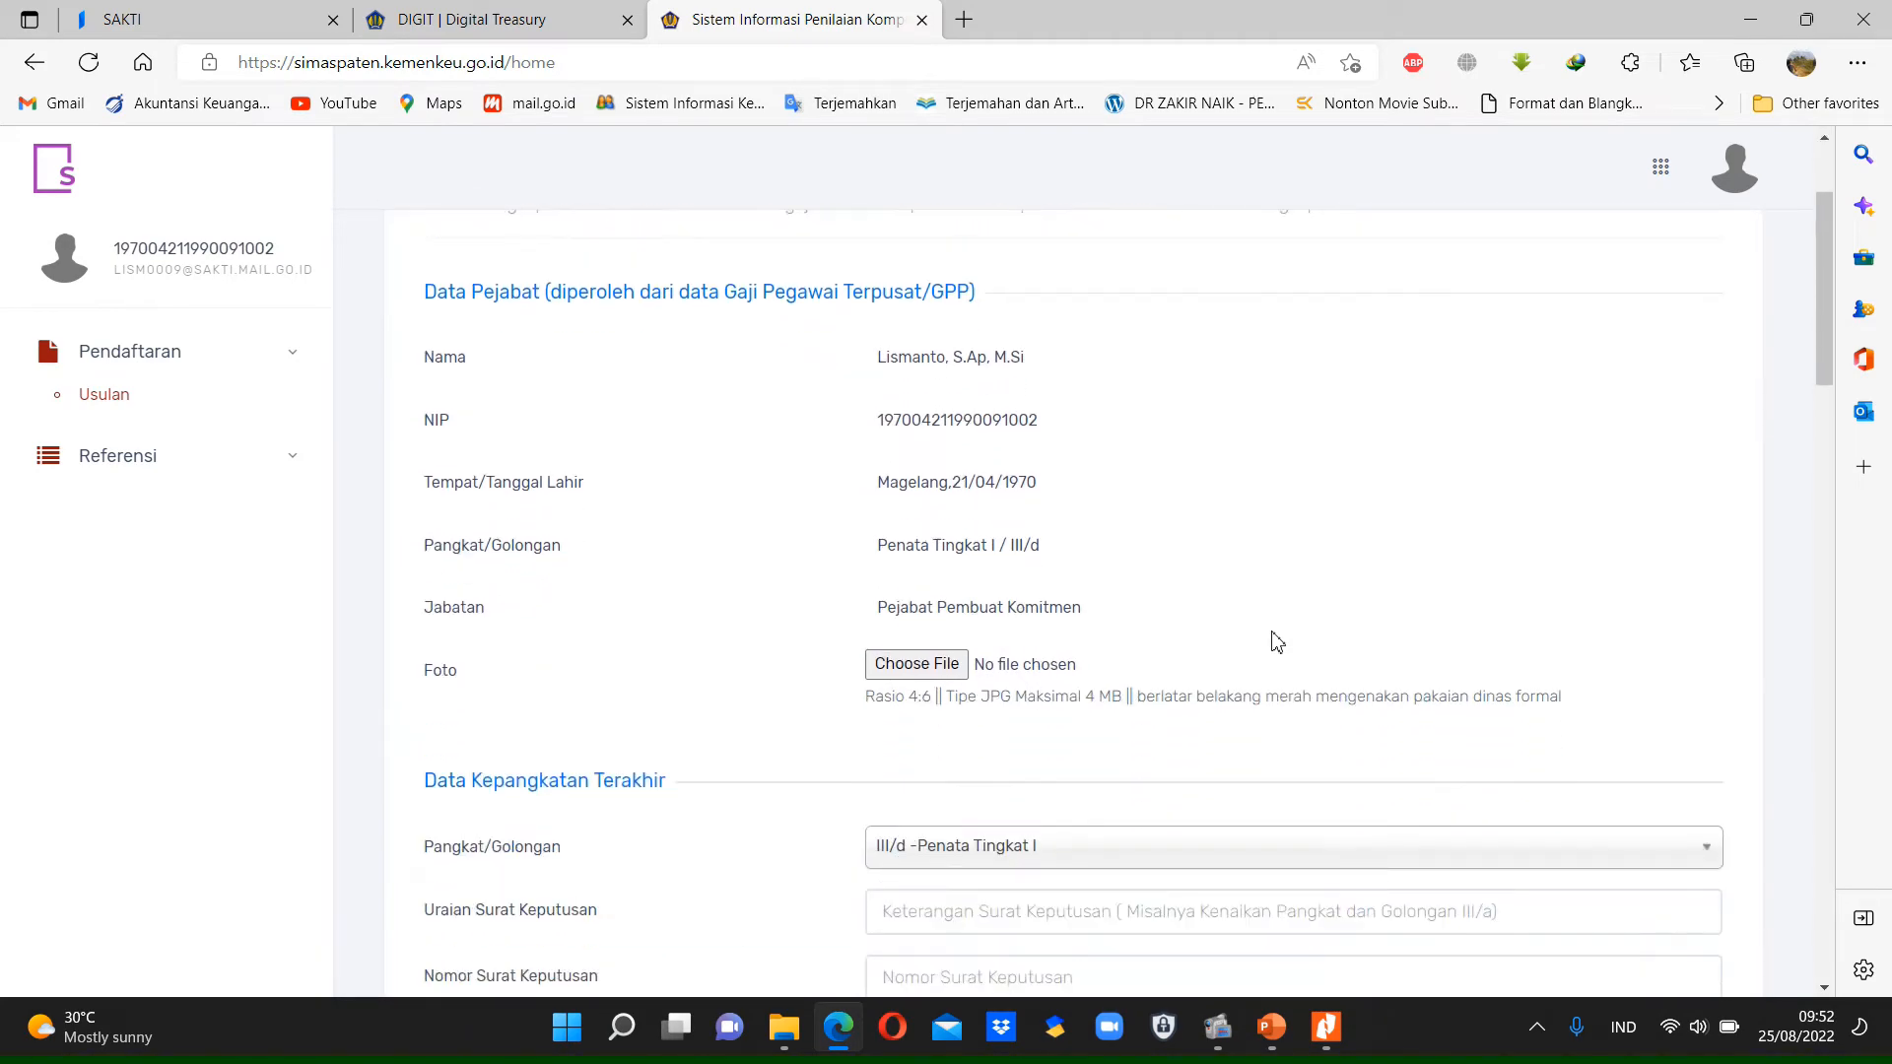
scroll(1278, 641, down, 15)
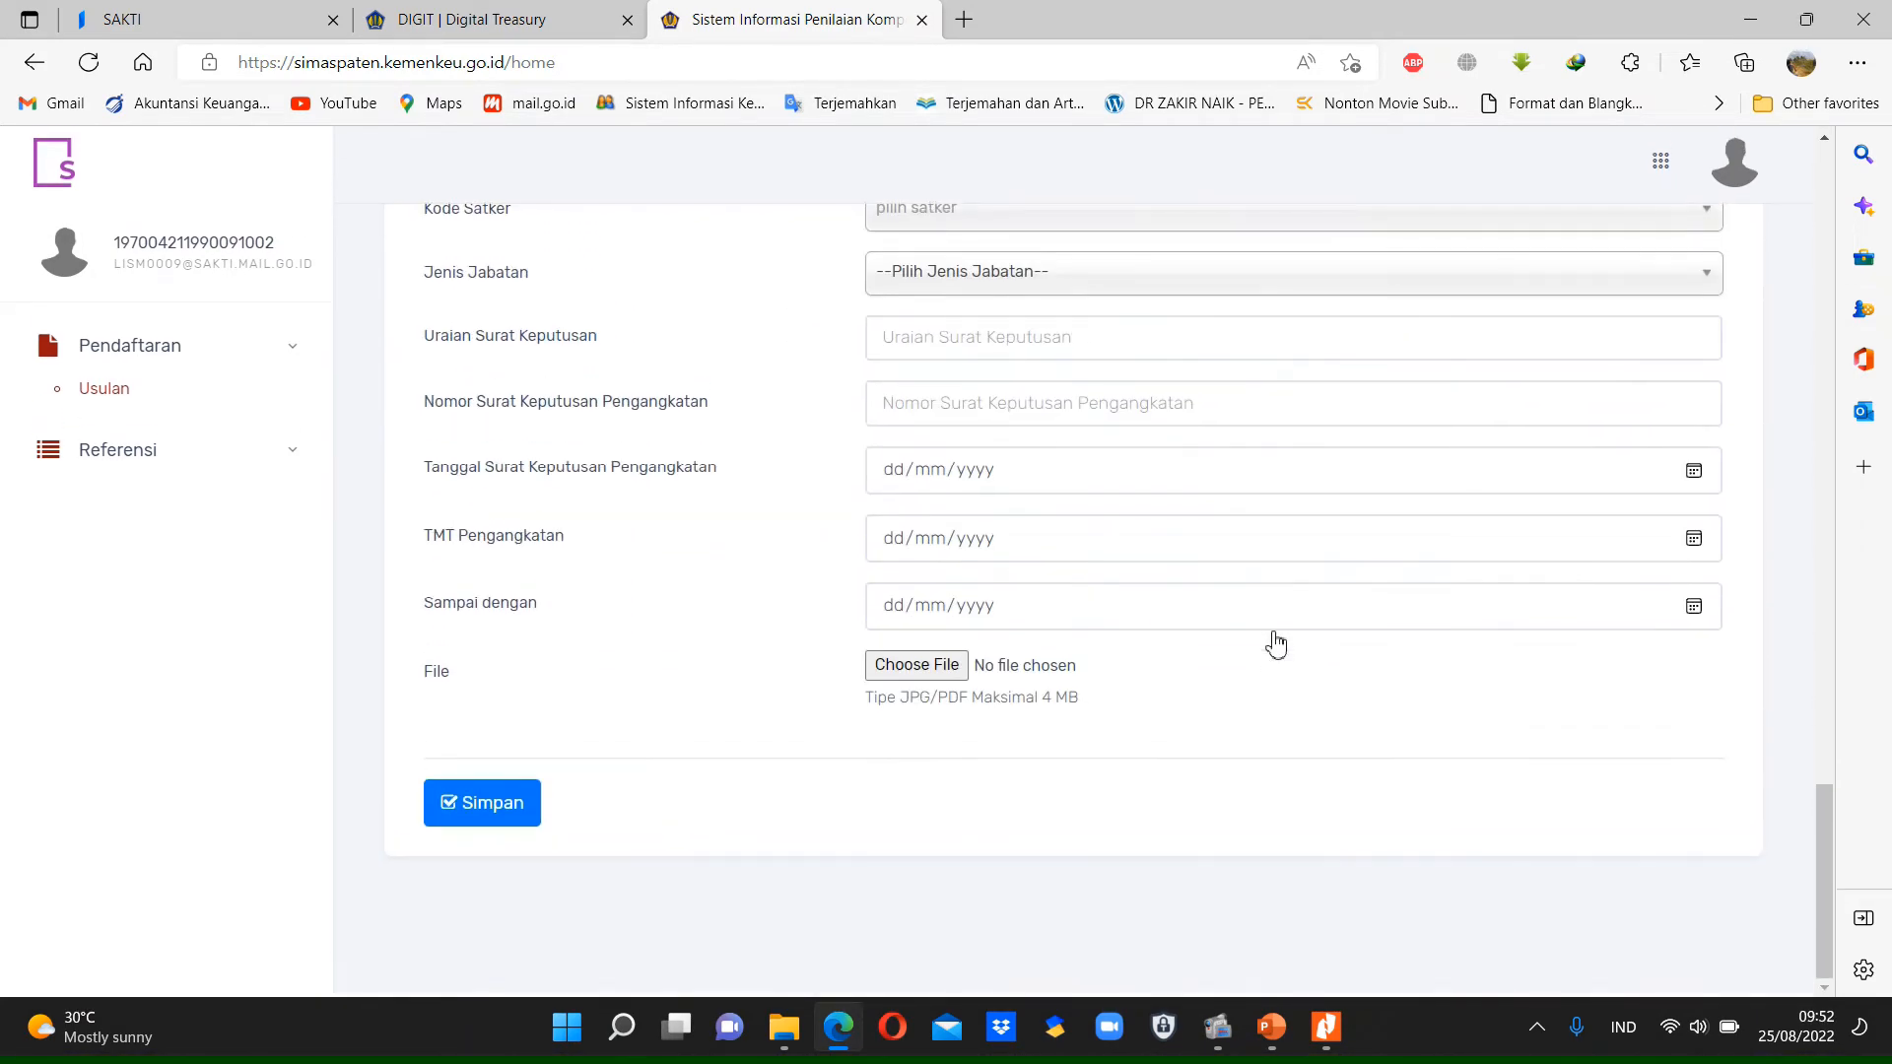
scroll(1277, 641, up, 20)
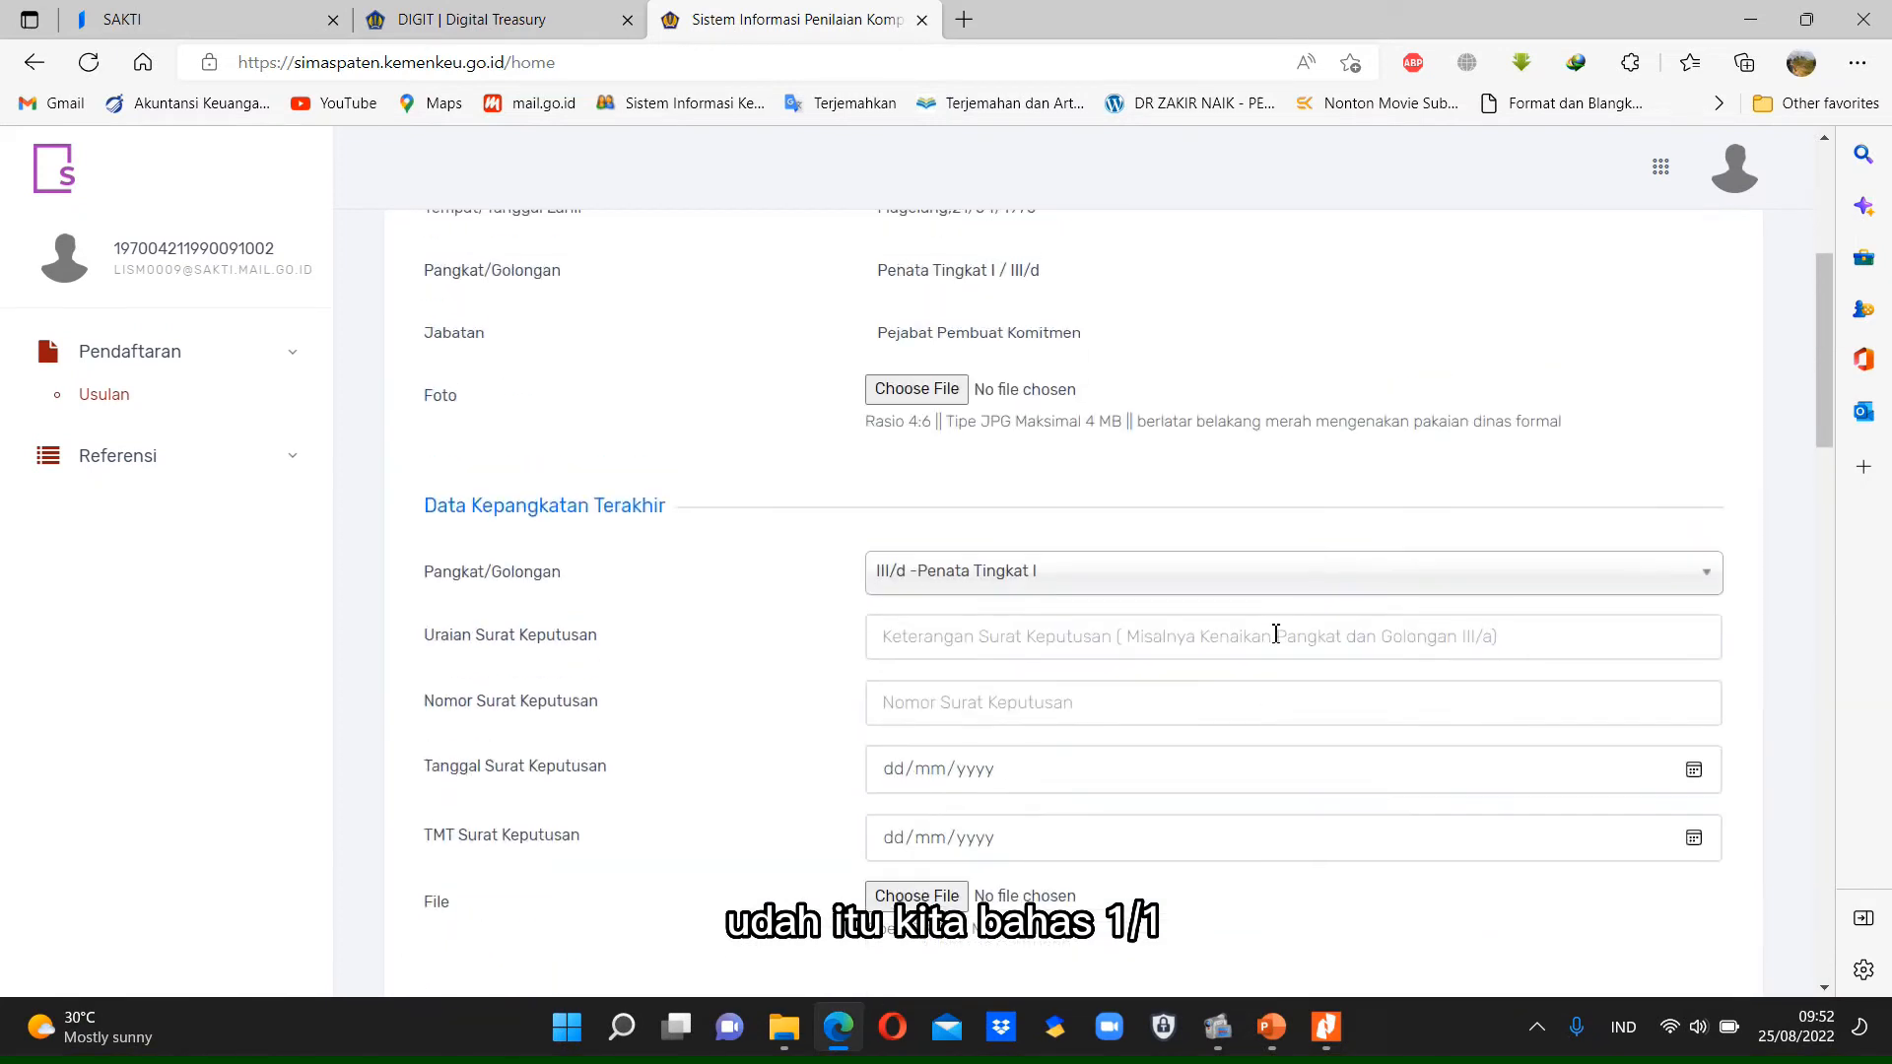
scroll(1278, 642, up, 1)
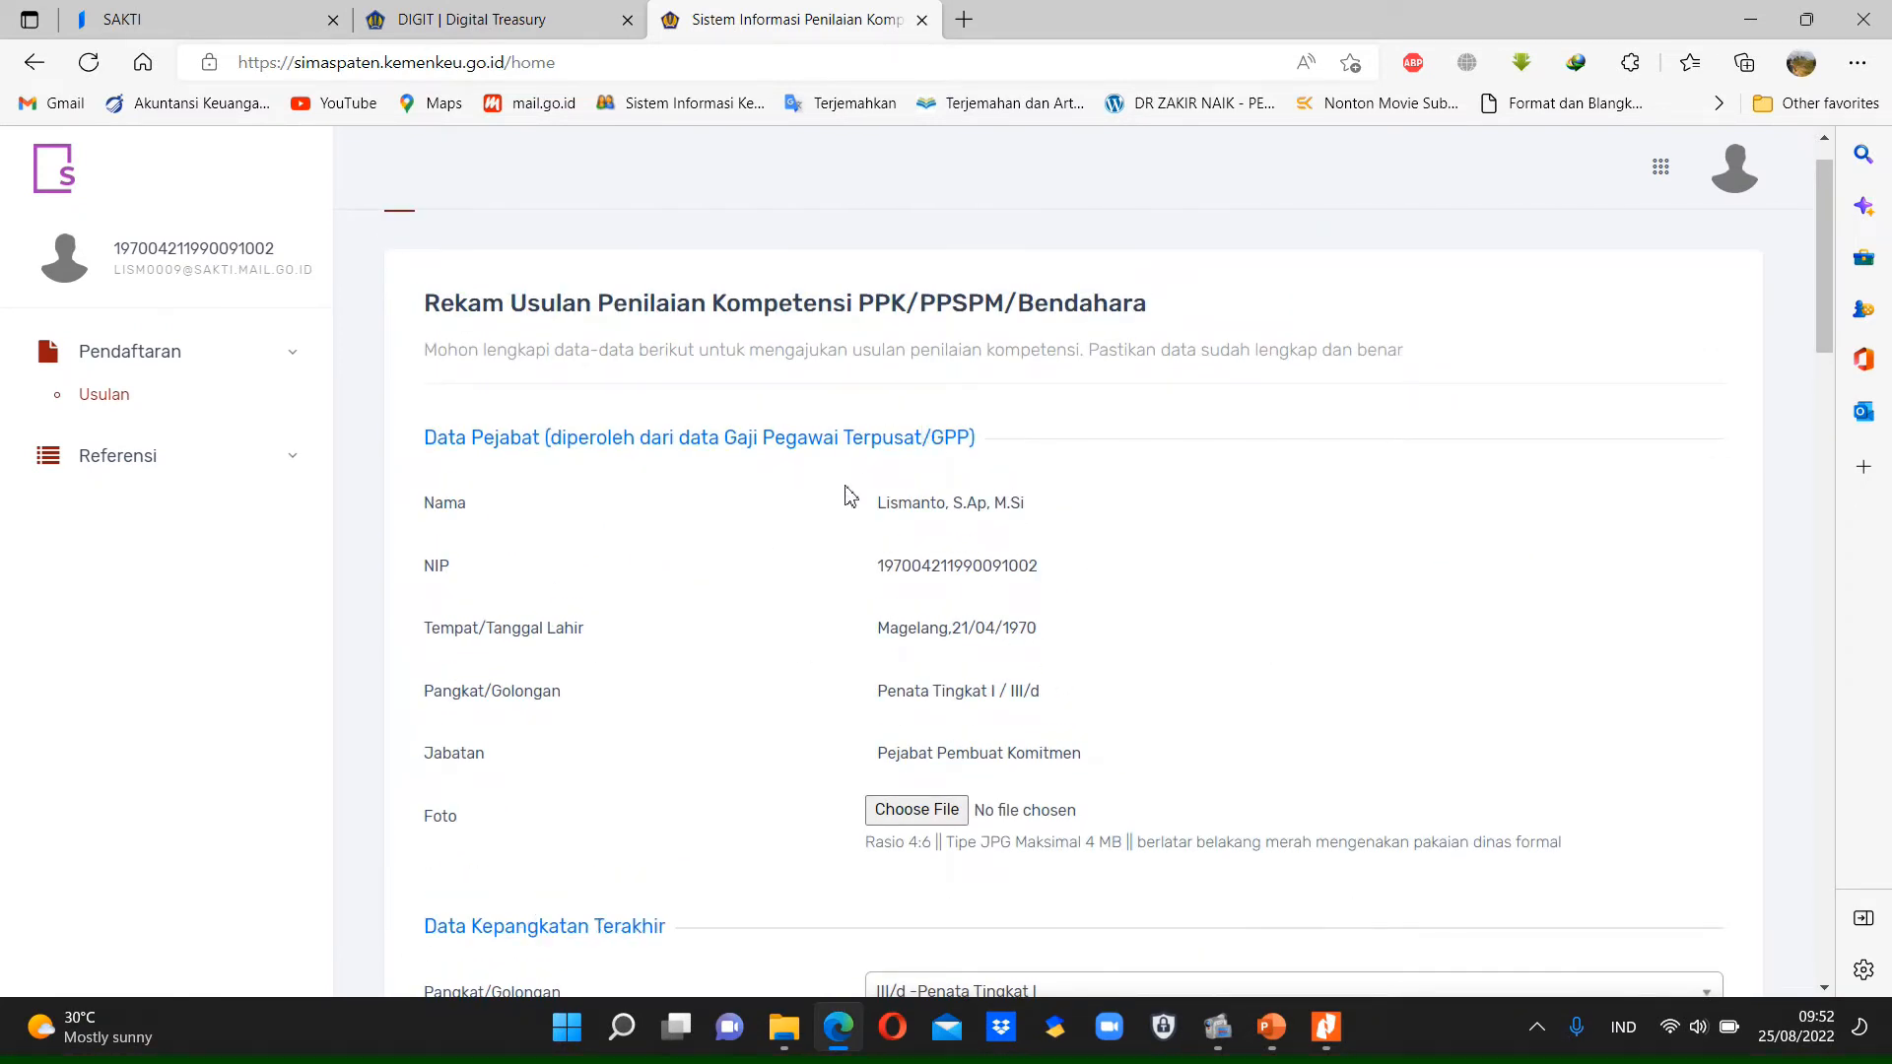
scroll(1005, 702, down, 1)
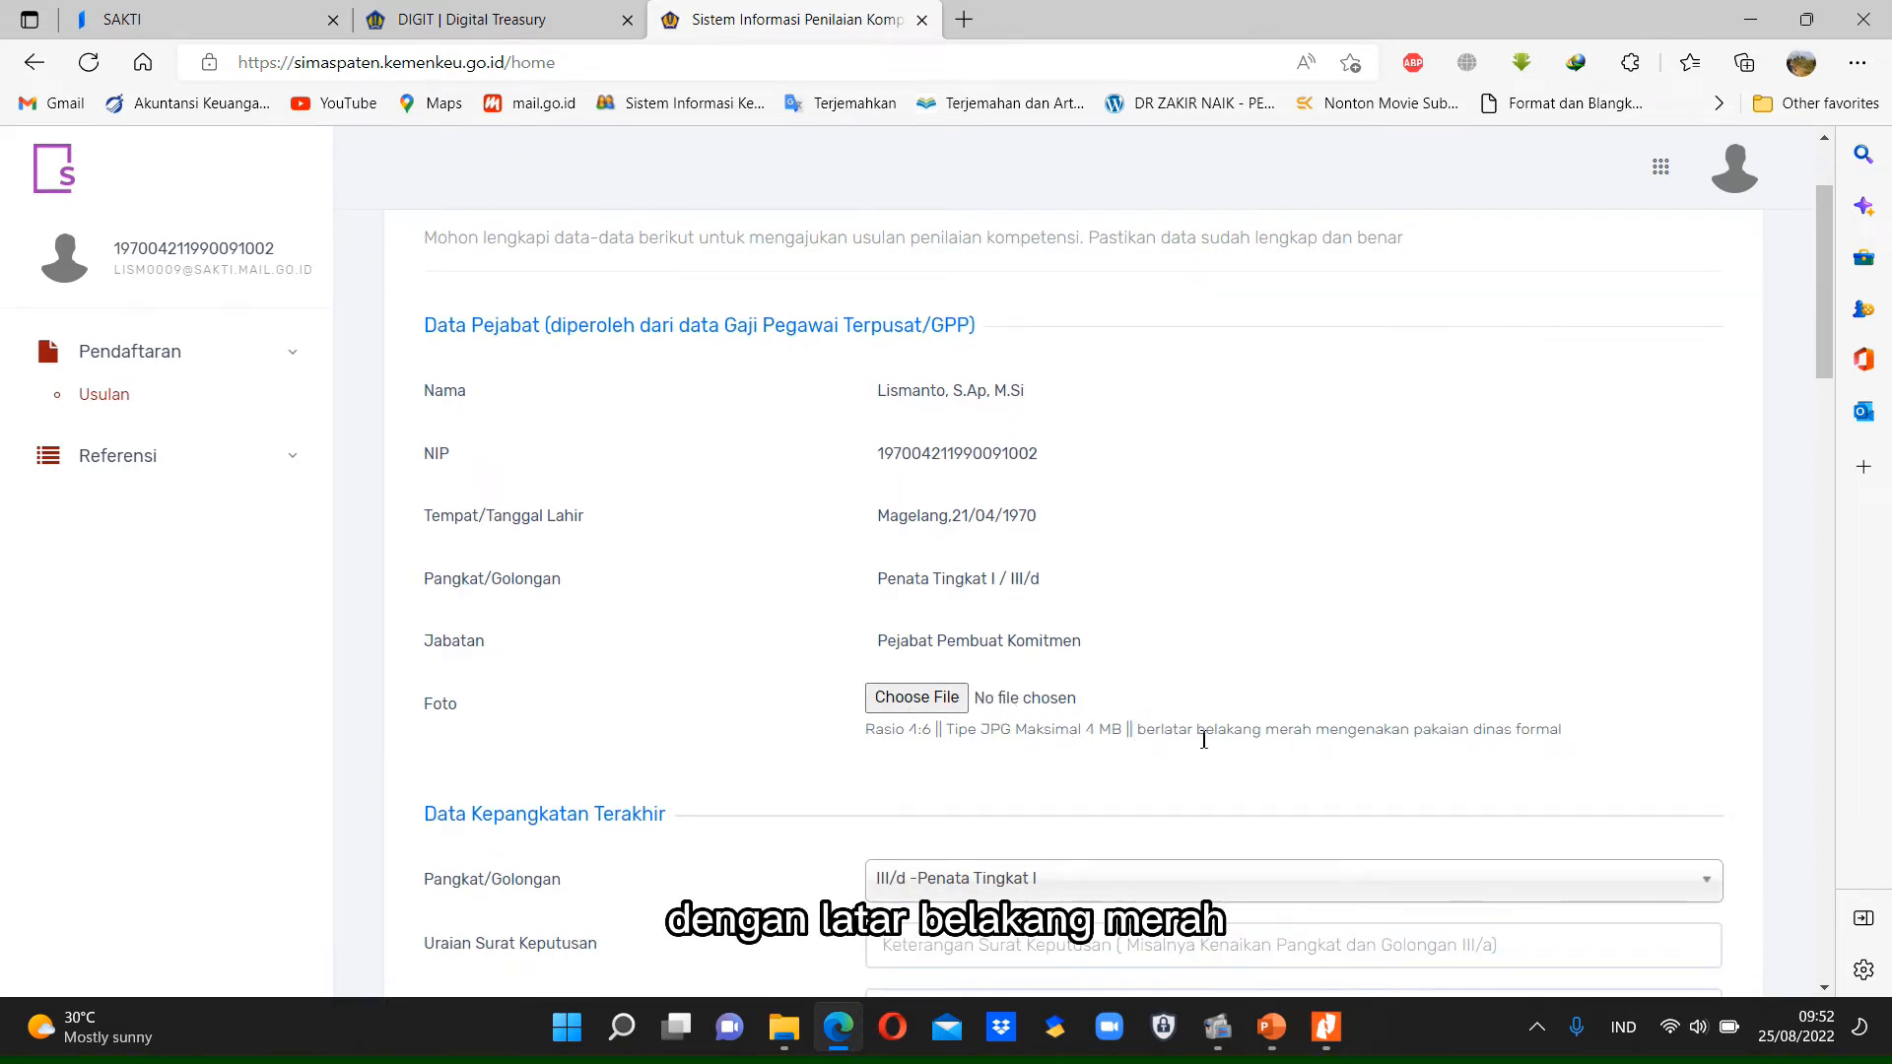
drag(1140, 729, 1583, 749)
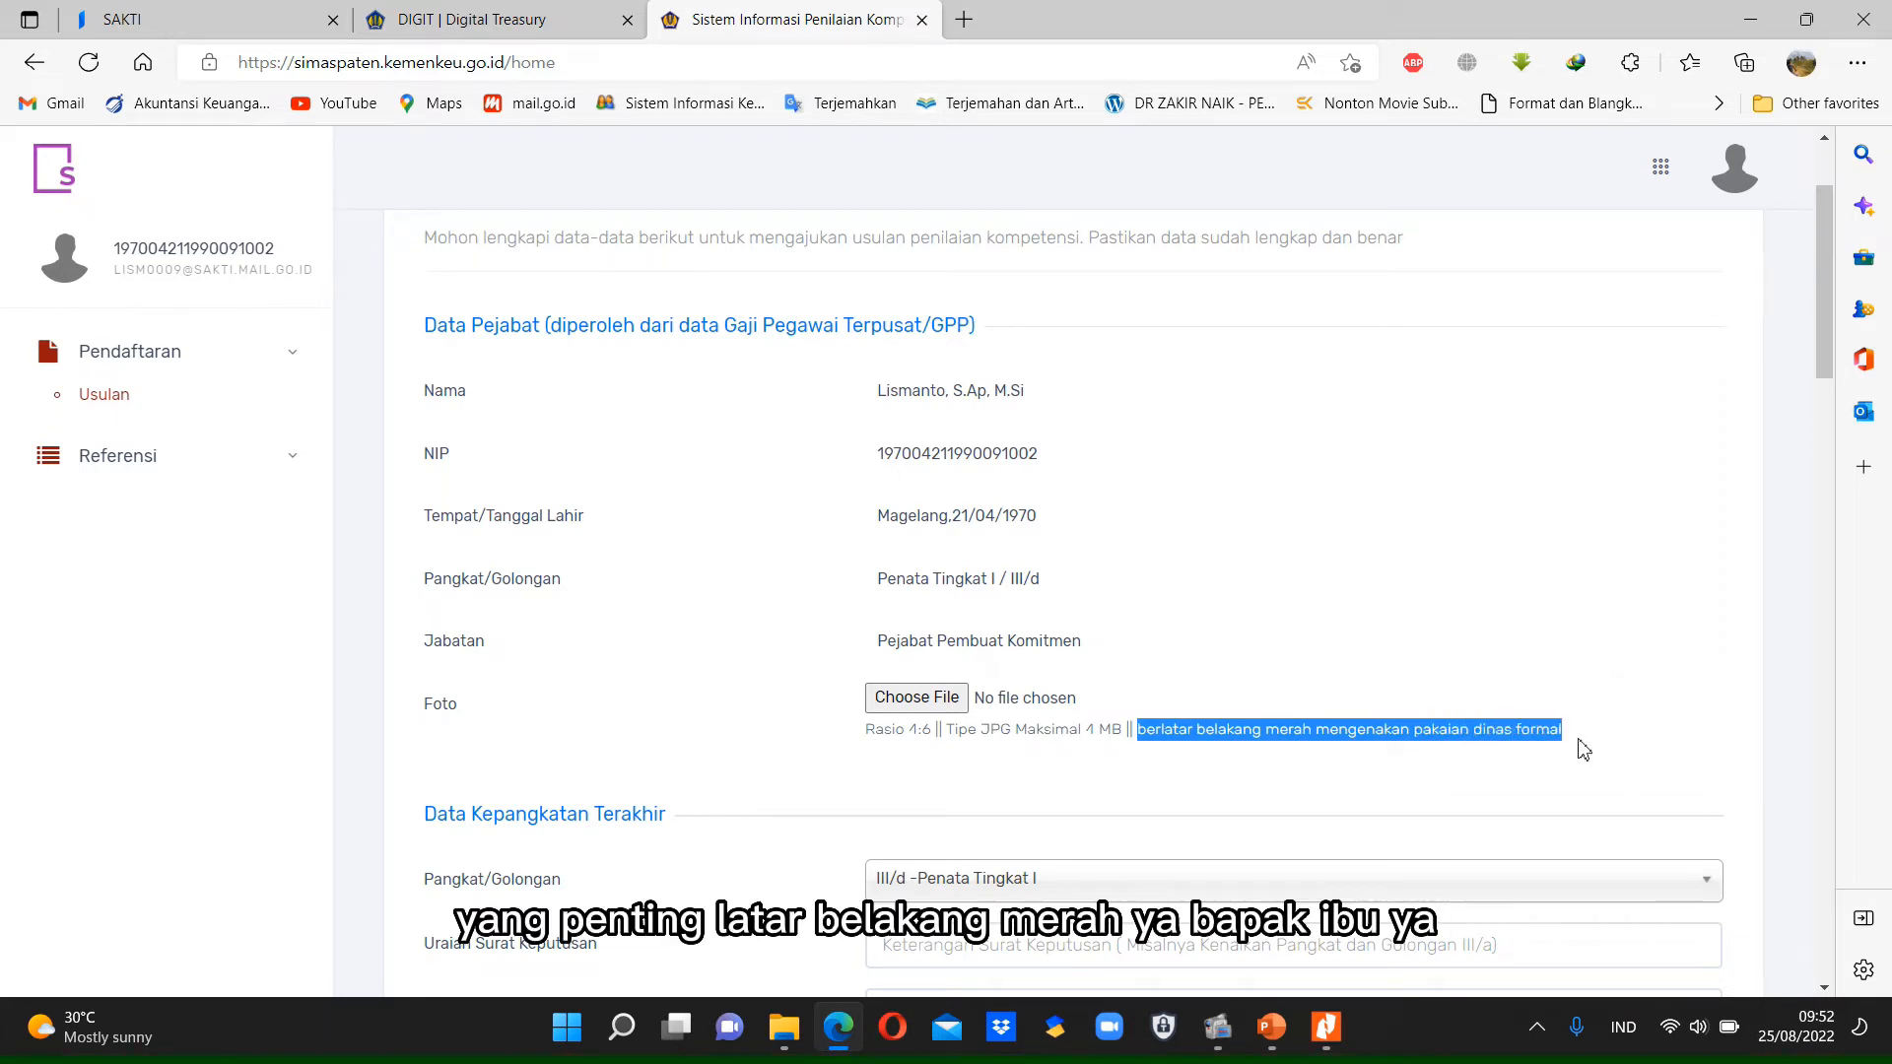
click(1319, 742)
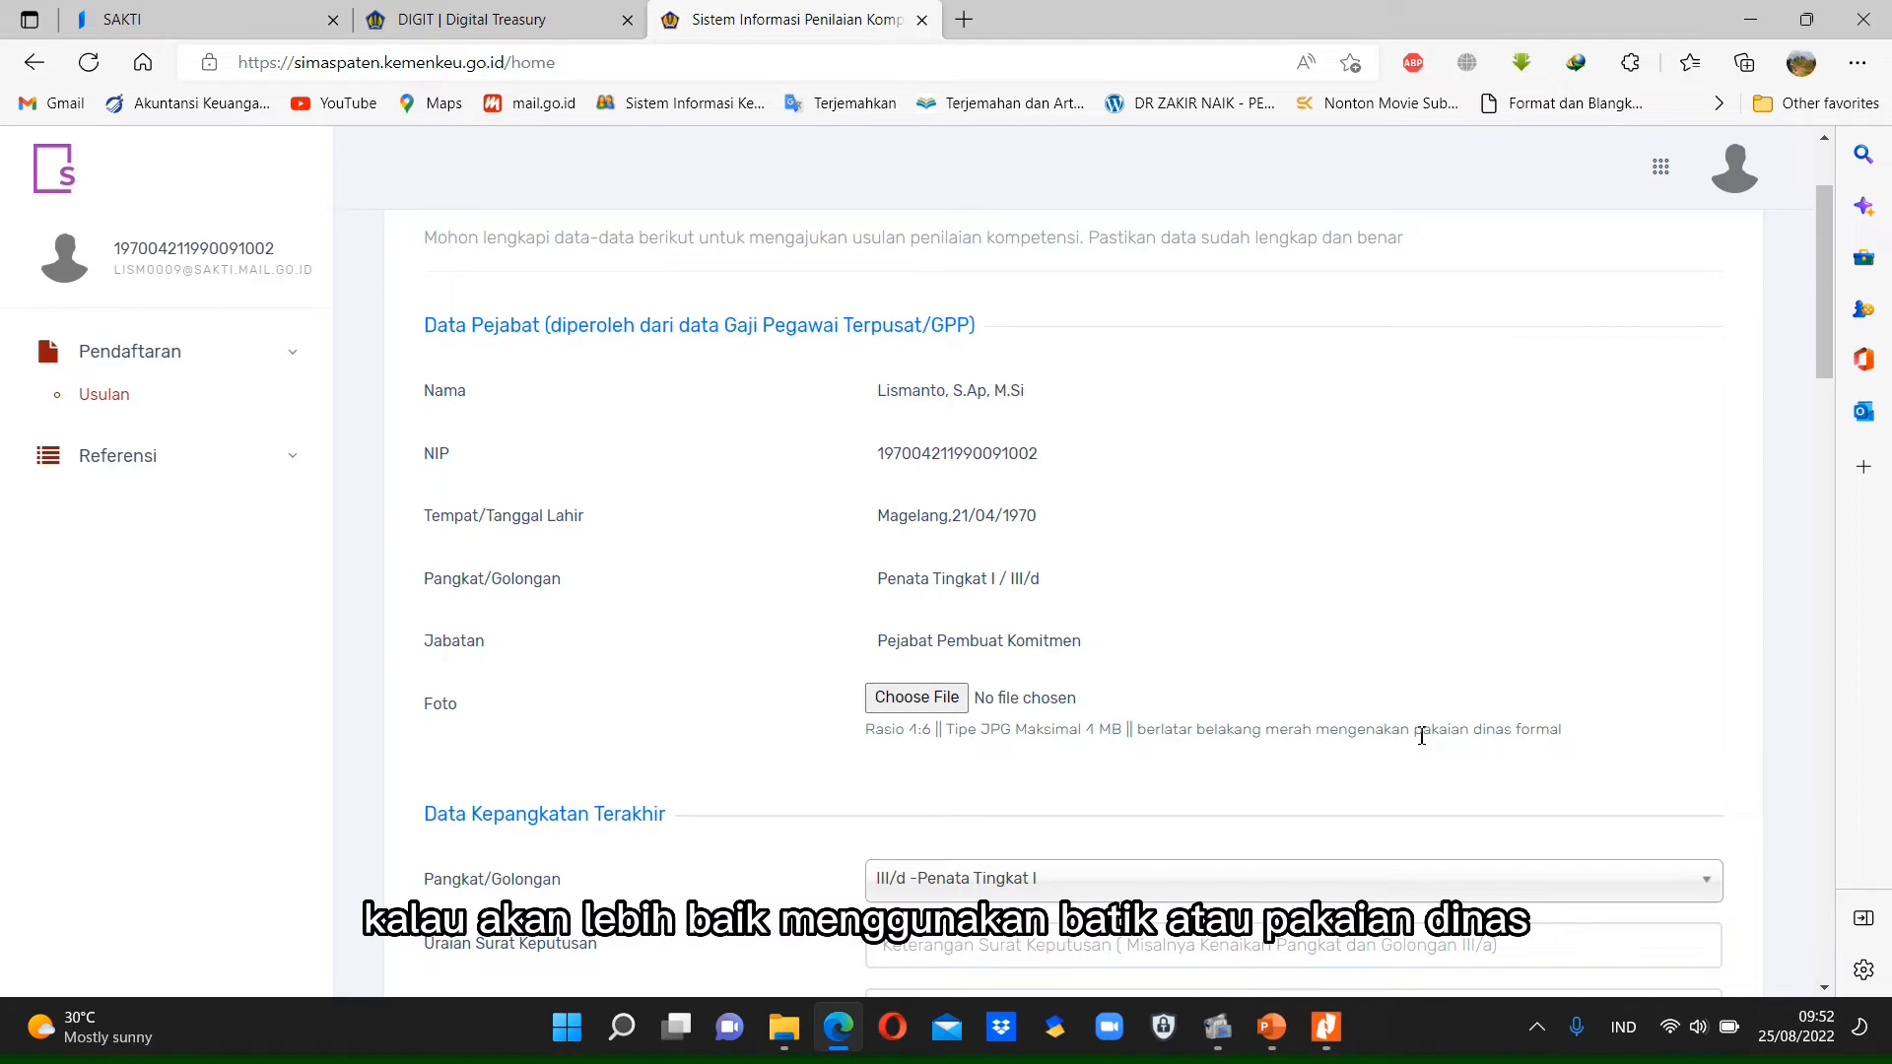
drag(1421, 736, 1589, 747)
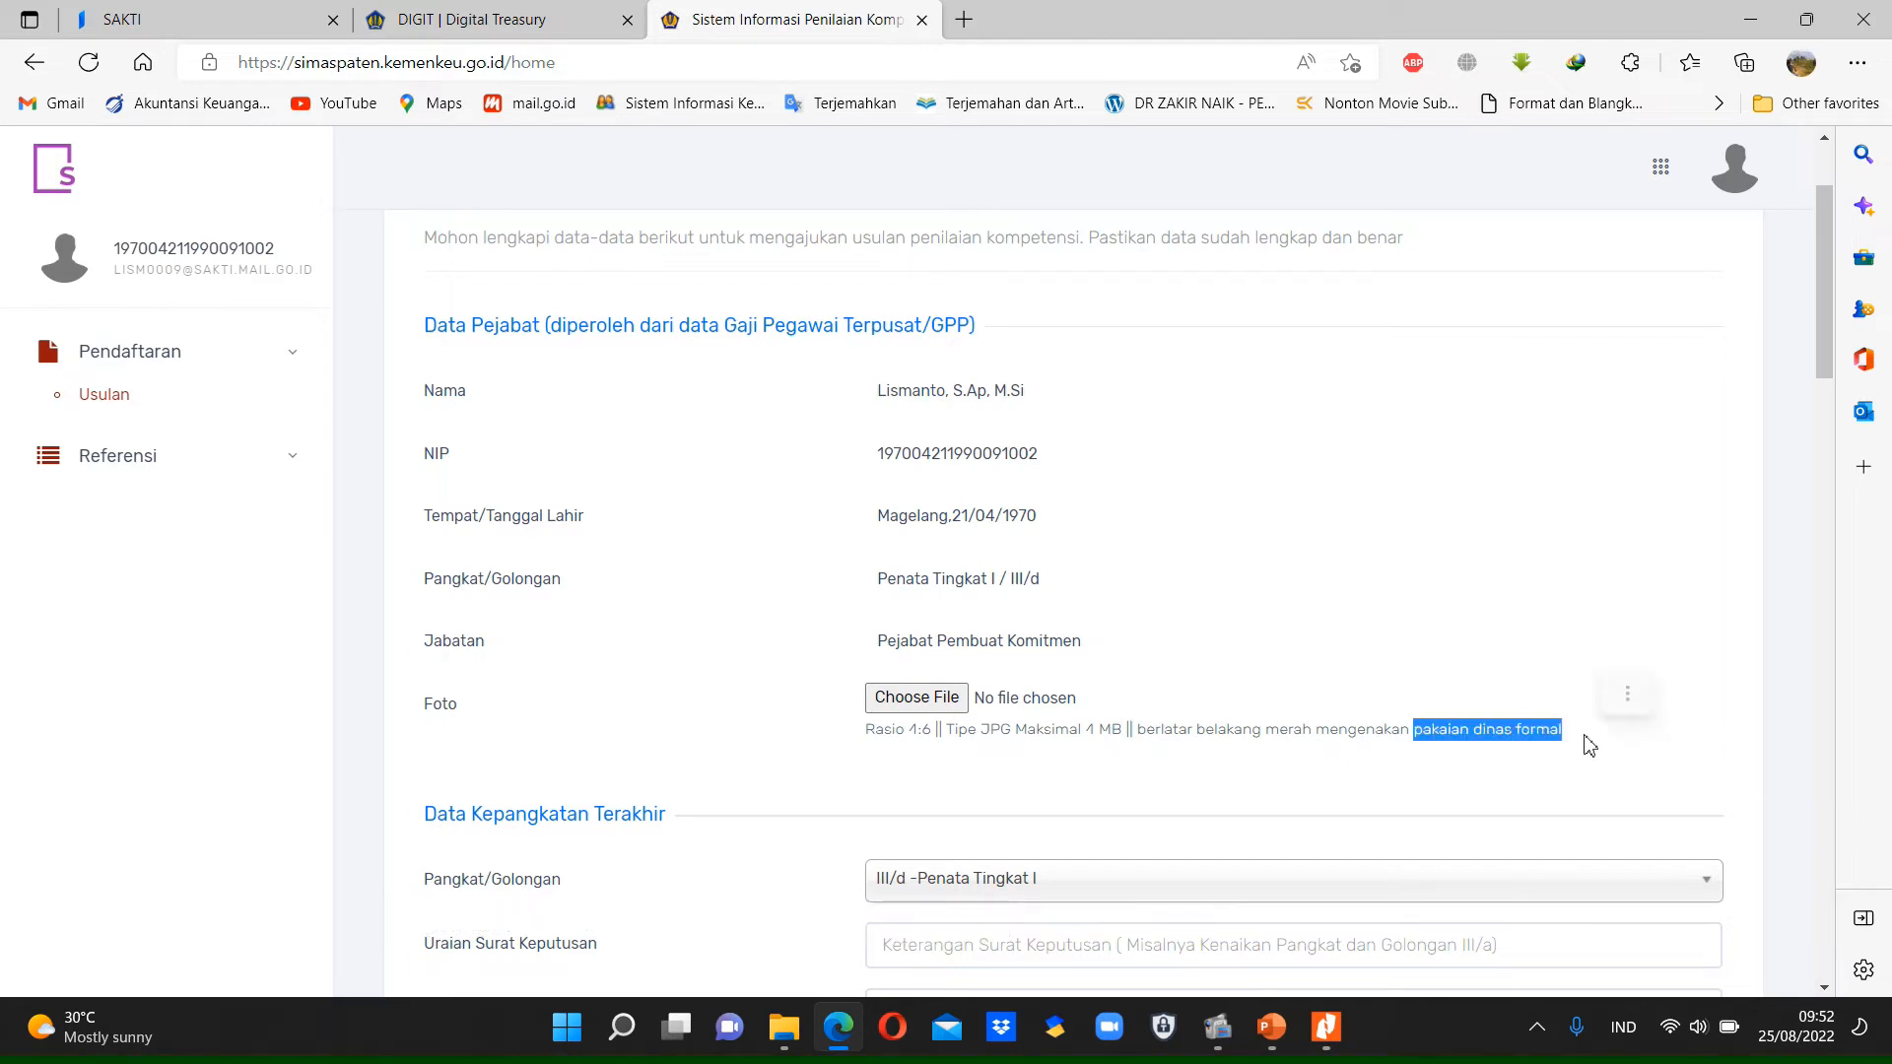
click(1250, 724)
- Review the Pangkat/Golongan options and the decree file selection under Data Kepangkatan Terakhir without choosing anything
scroll(1250, 727, down, 4)
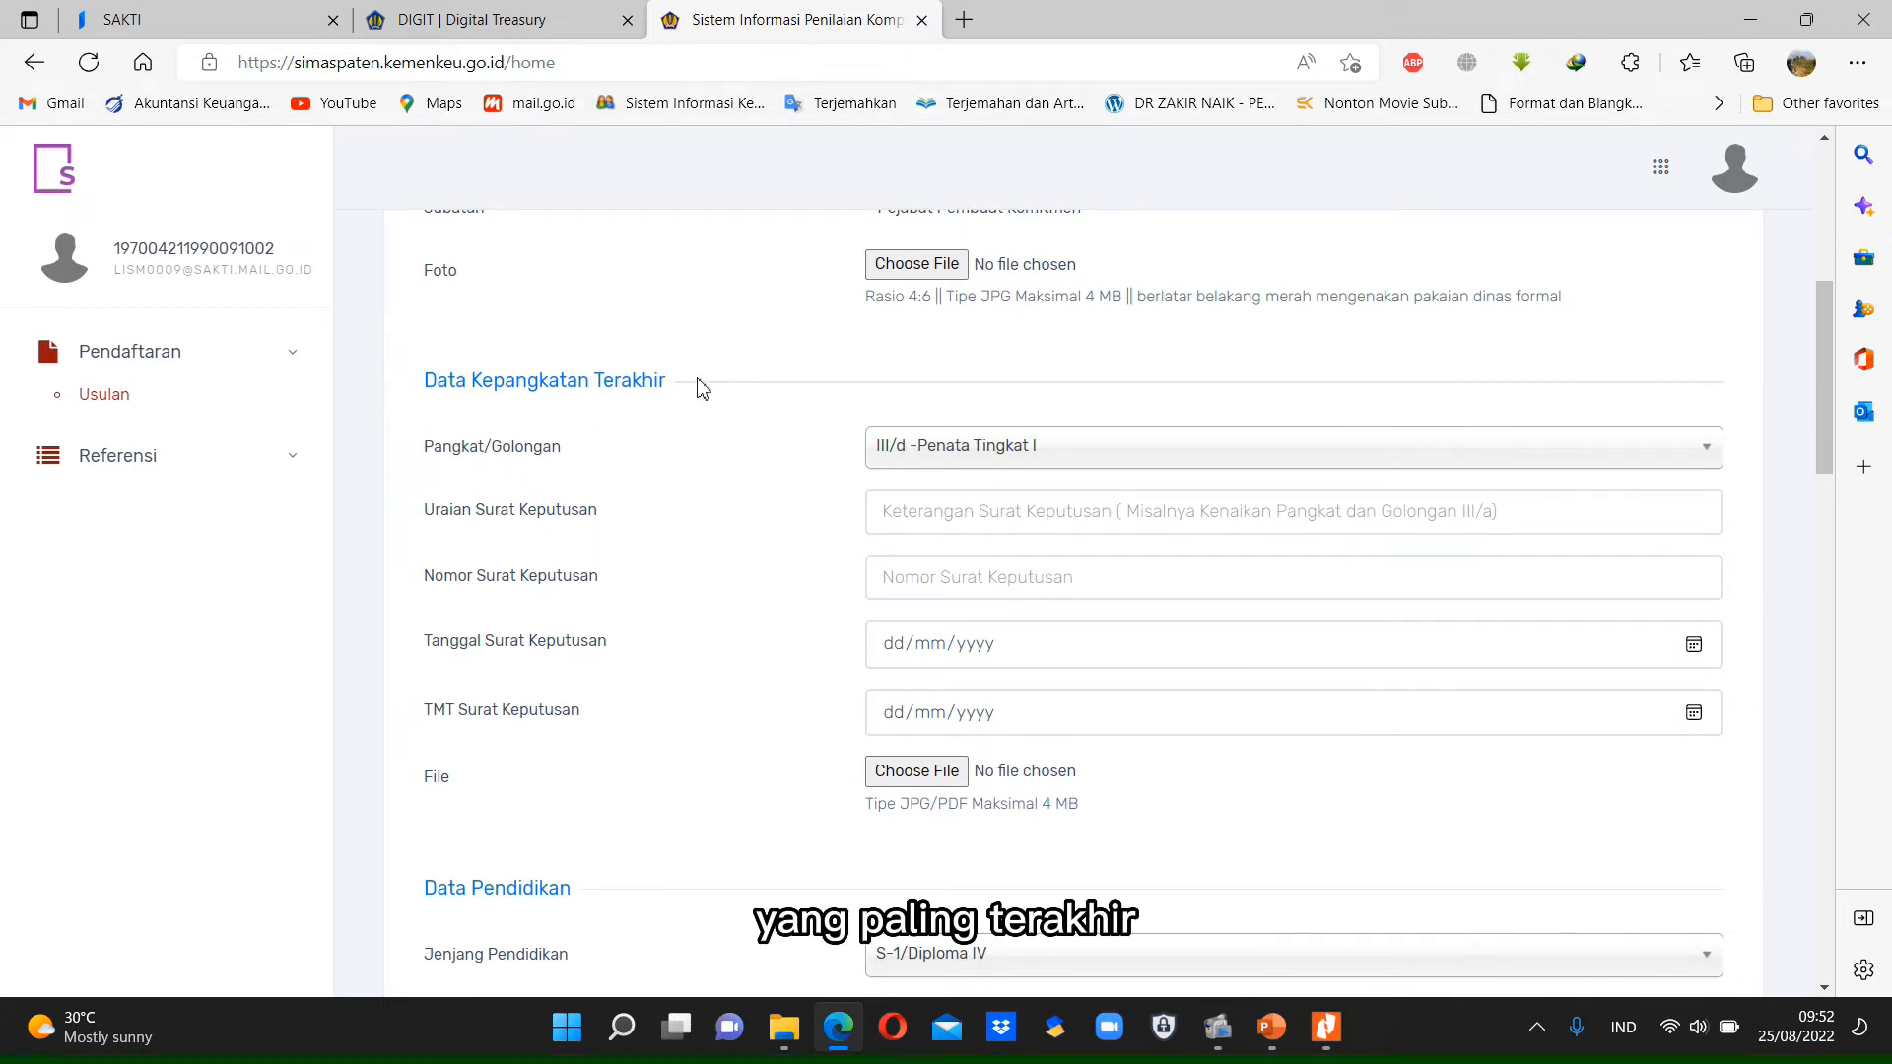
click(930, 453)
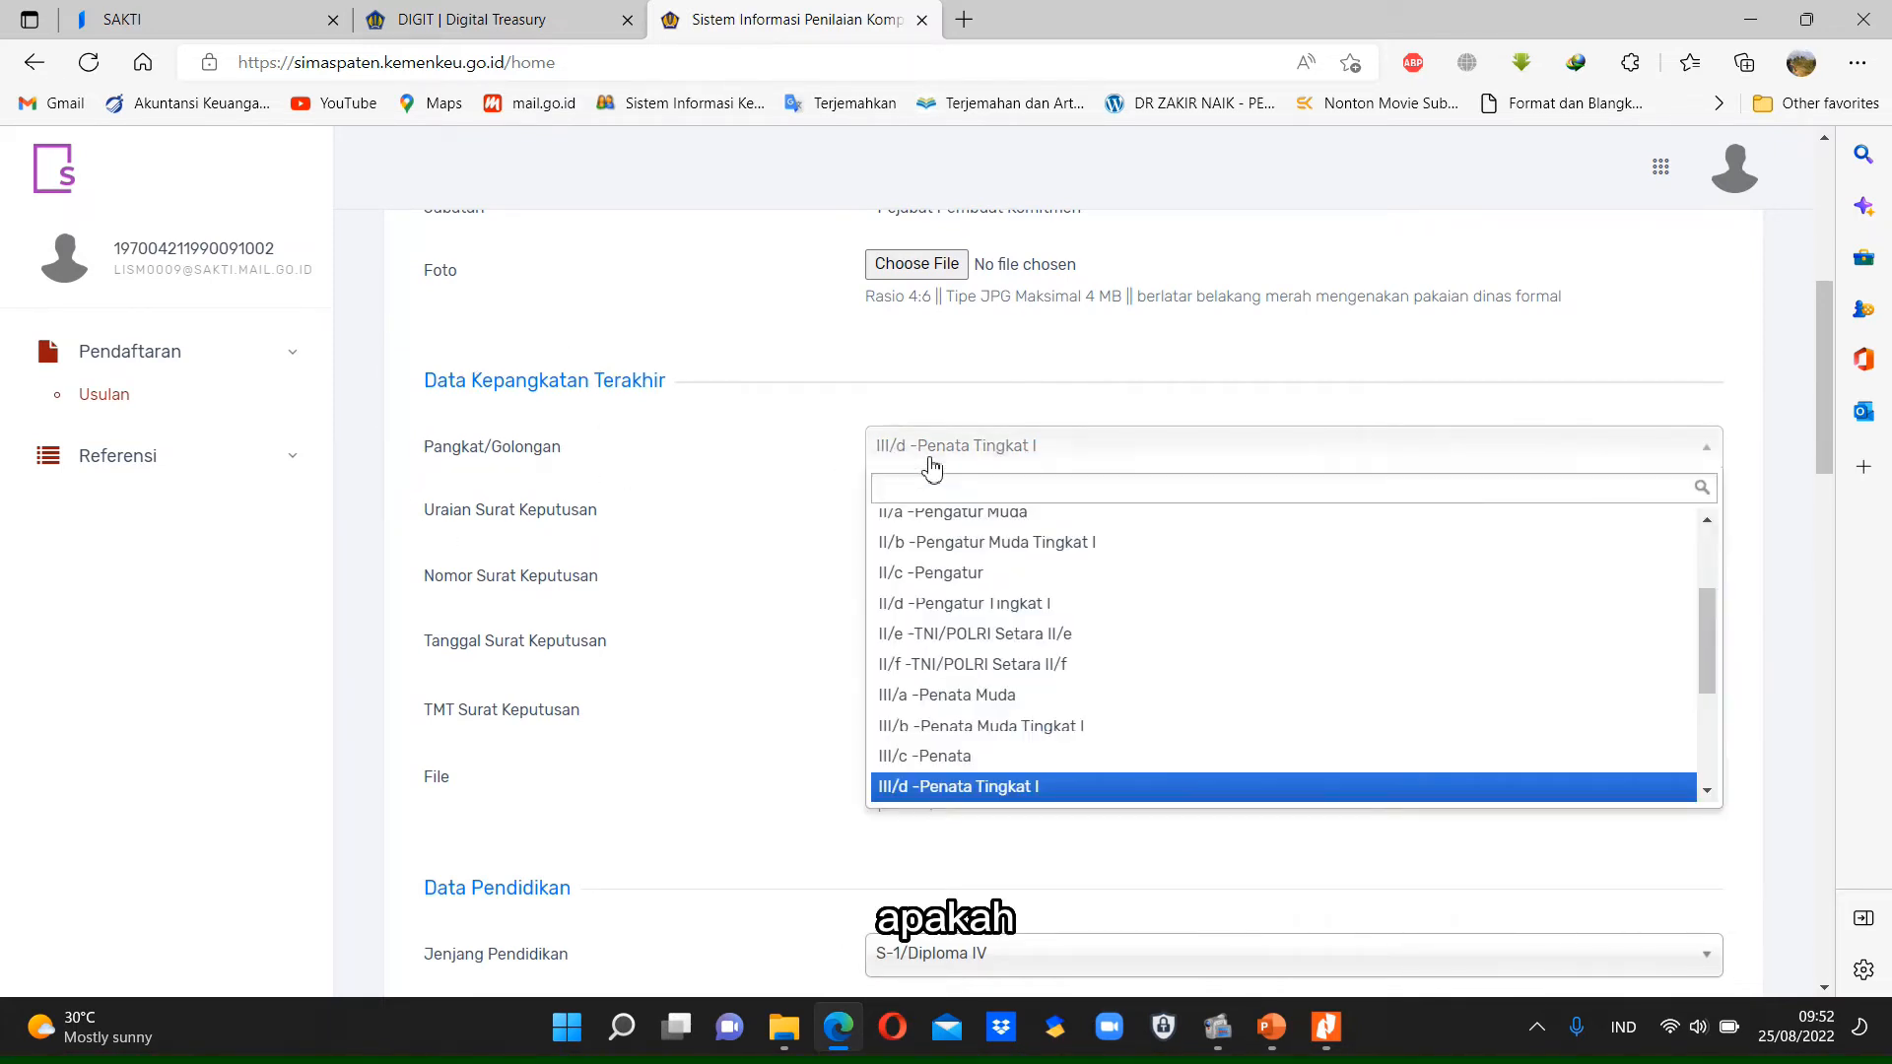
scroll(1106, 638, down, 3)
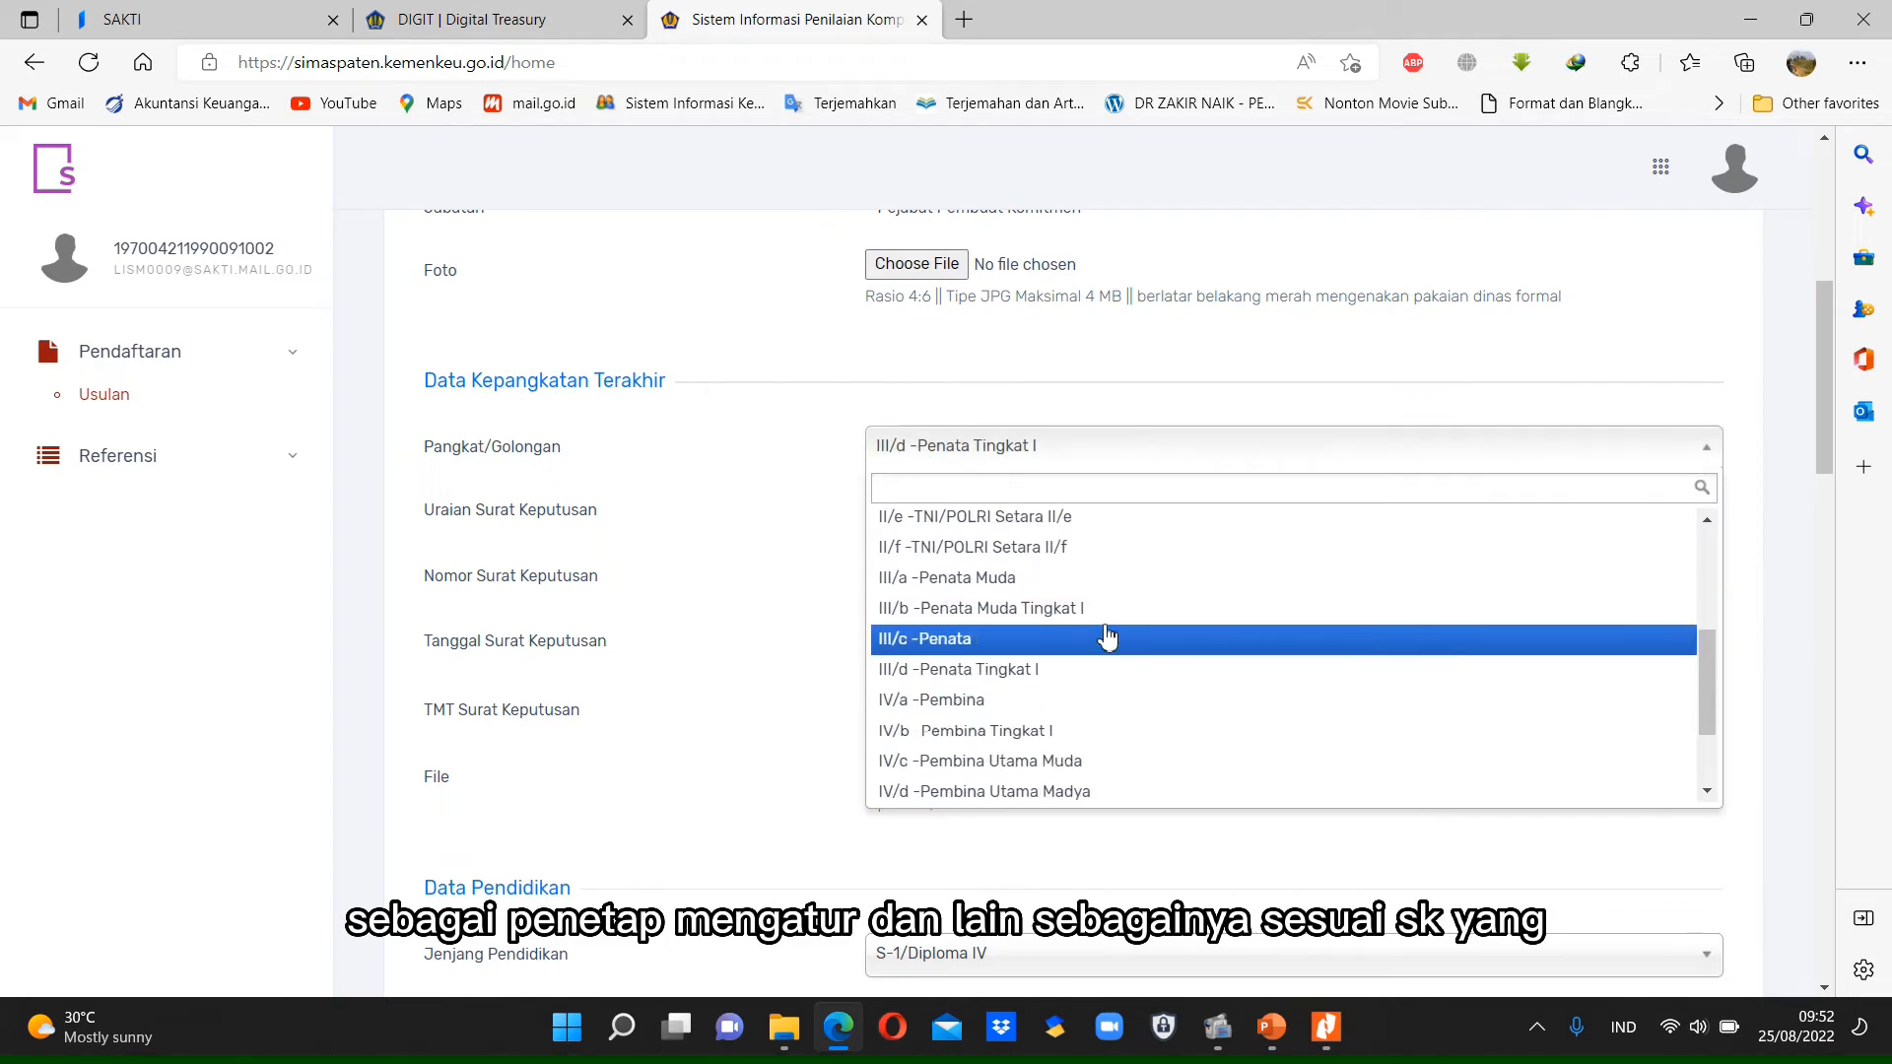
click(789, 584)
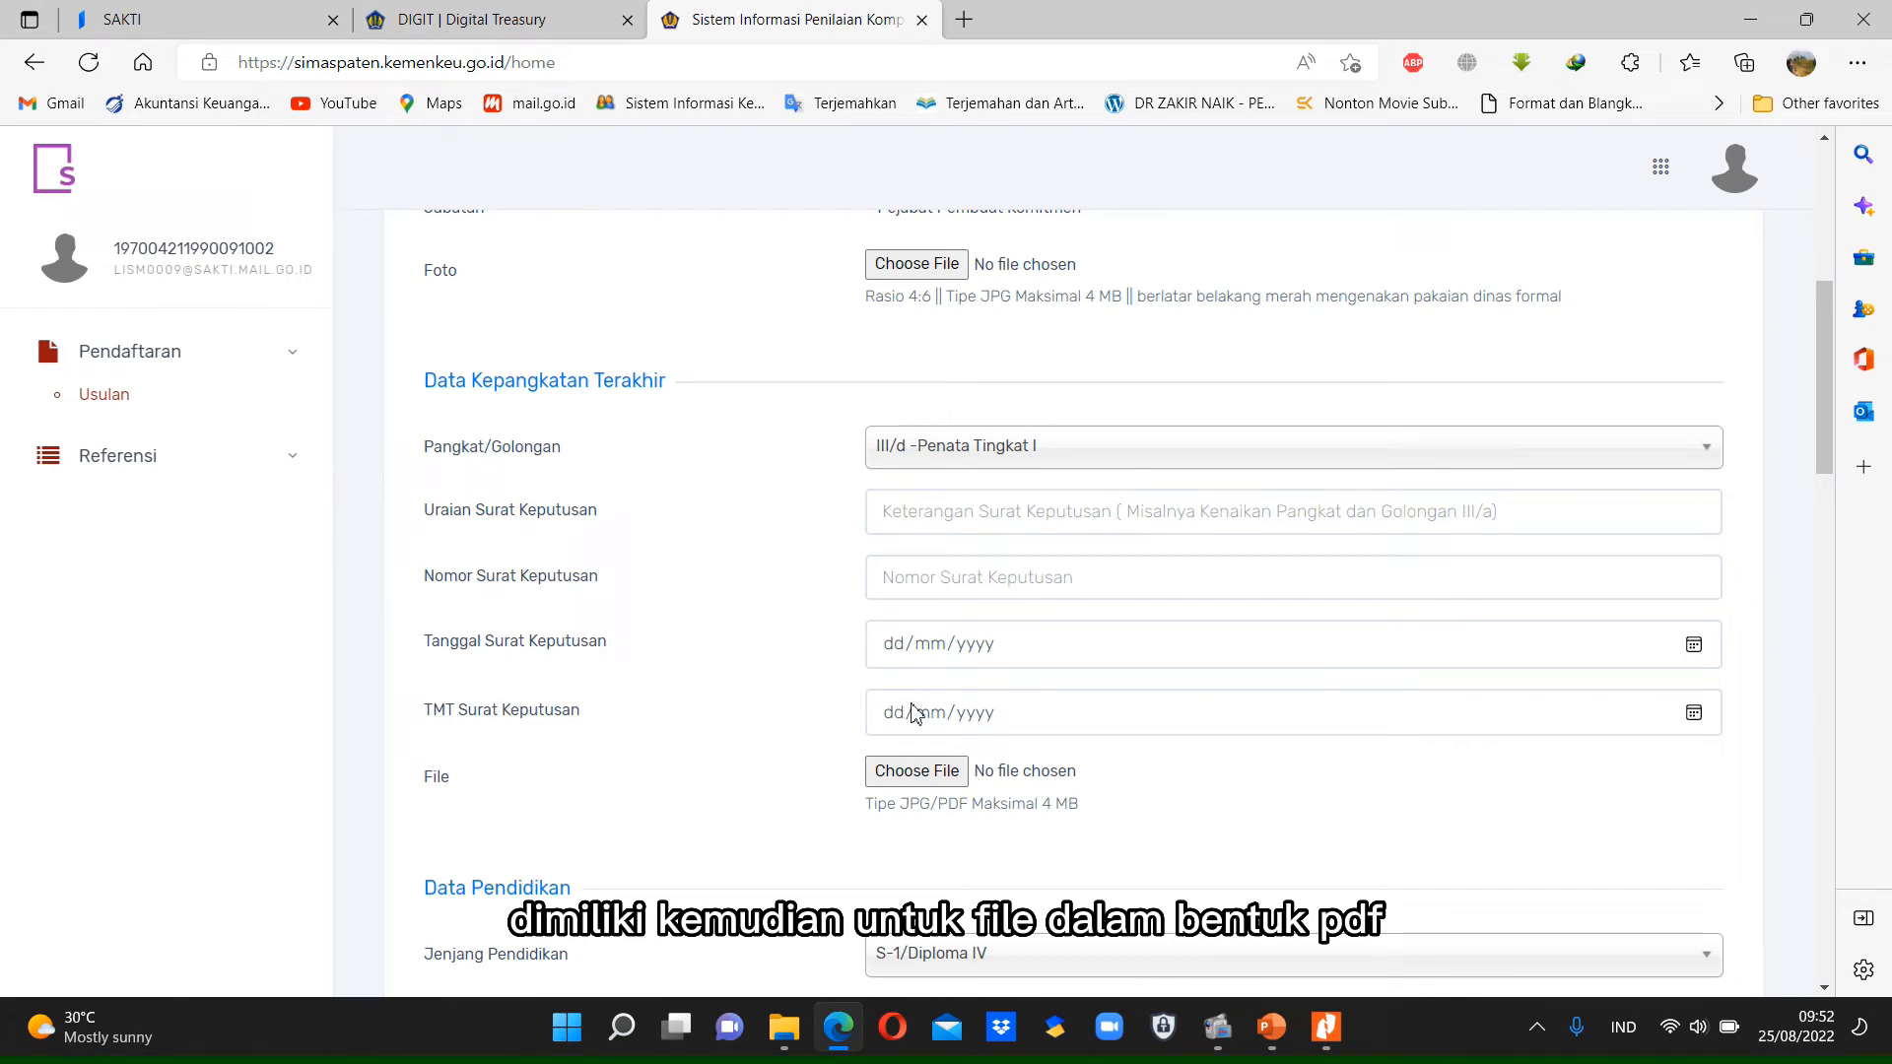
scroll(914, 712, down, 2)
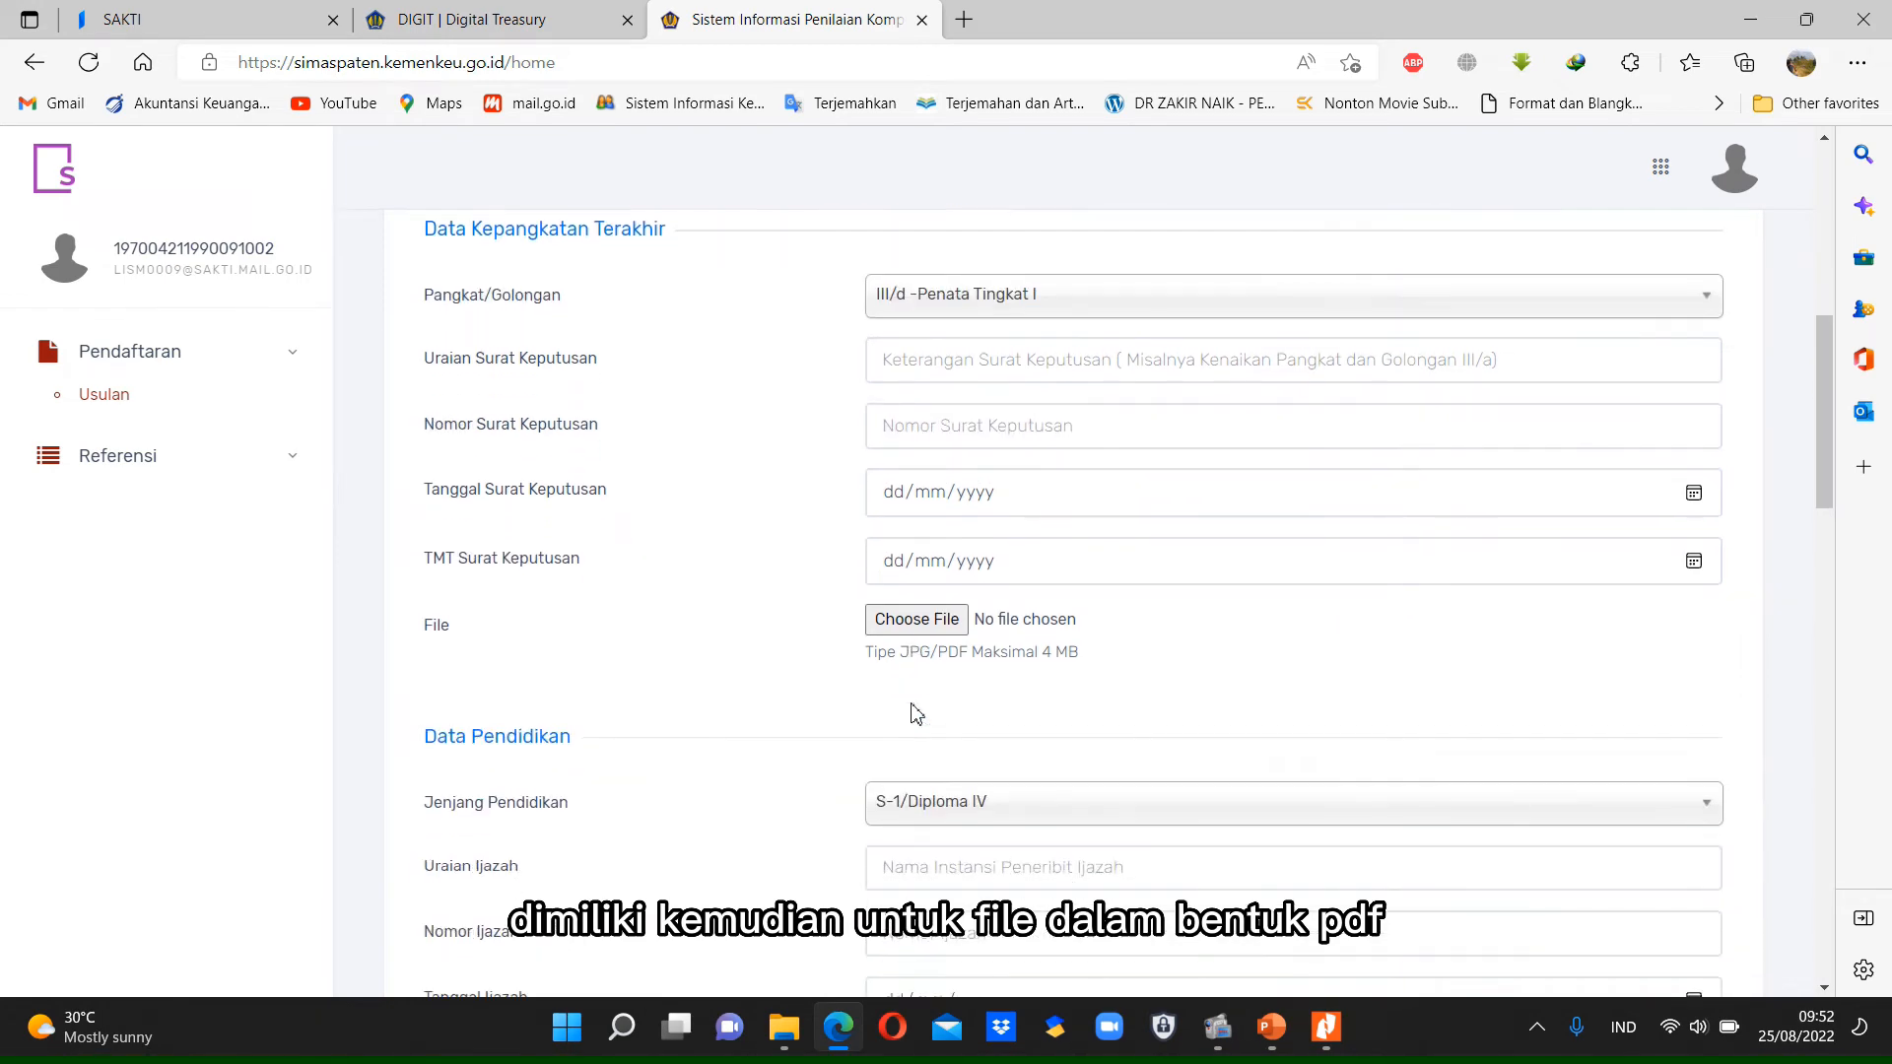
click(907, 629)
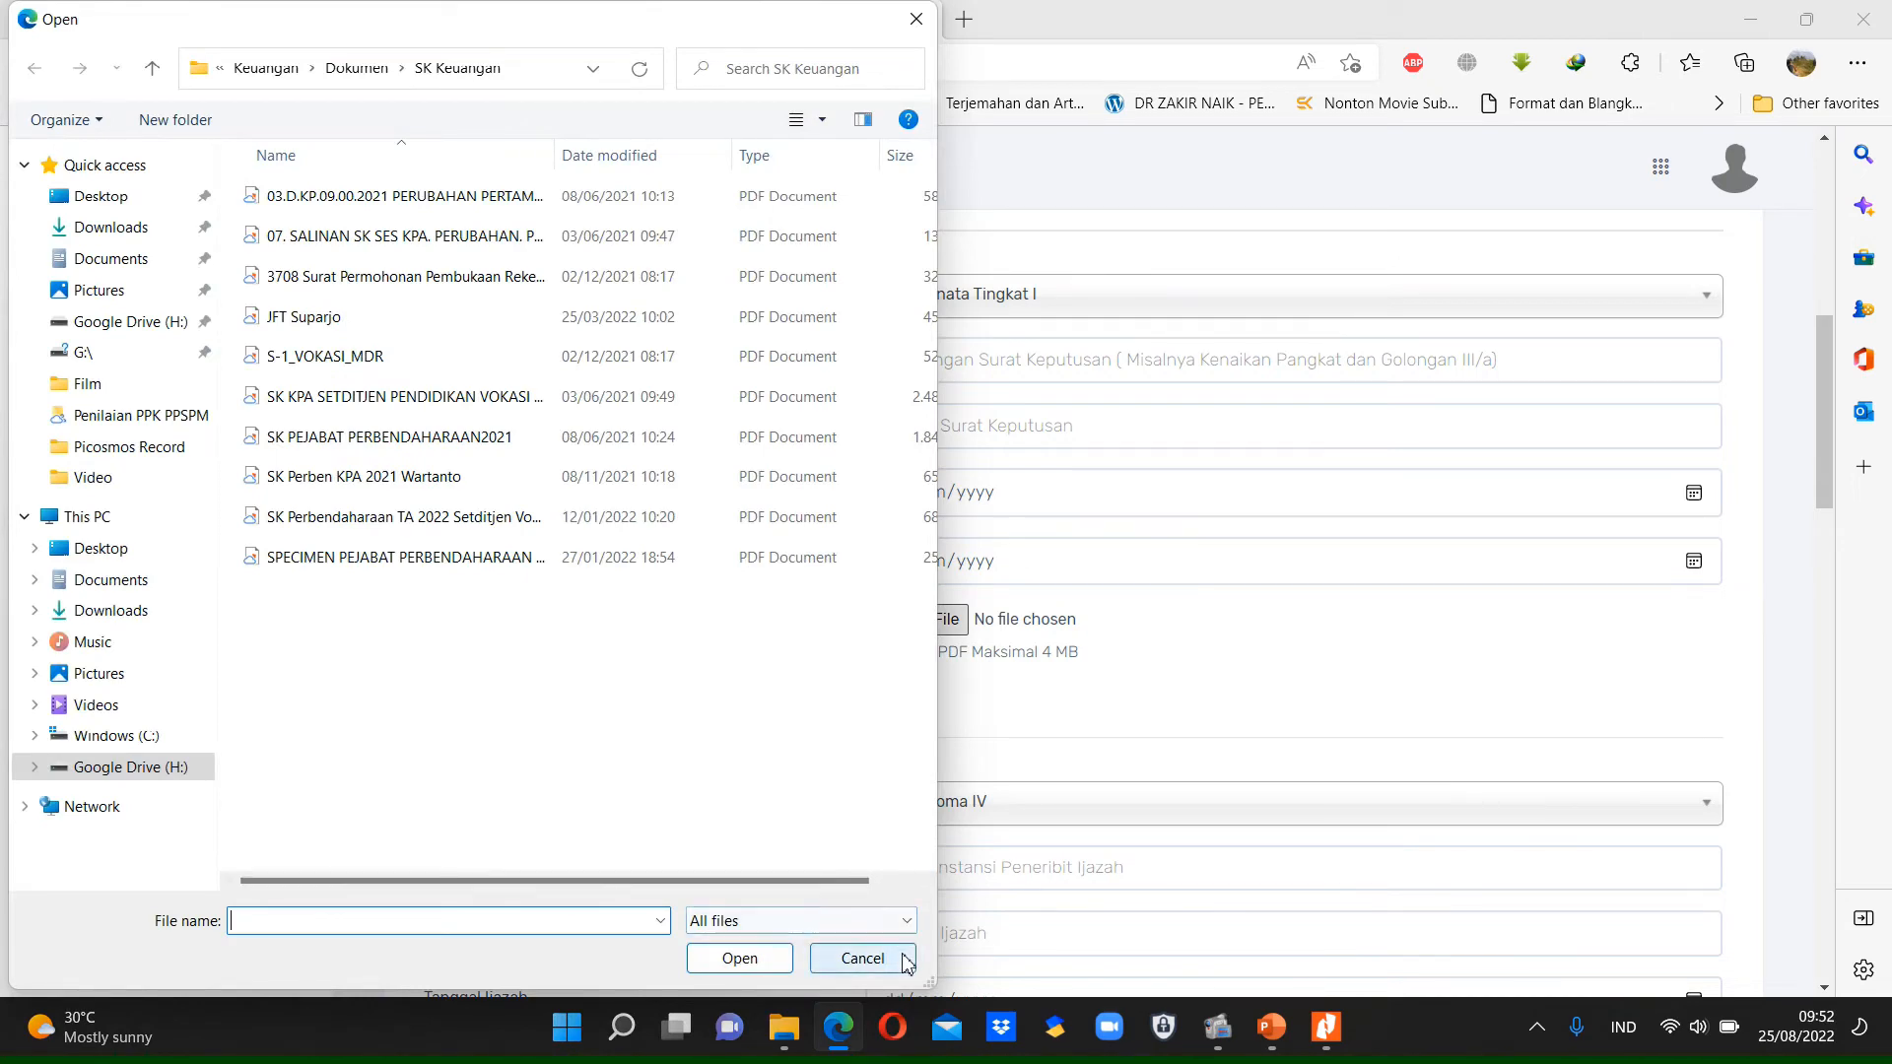
click(899, 961)
- Inspect the Jenjang Pendidikan field and the diploma file selection under Data Pendidikan, leaving both as they are
scroll(854, 767, down, 2)
scroll(854, 766, down, 3)
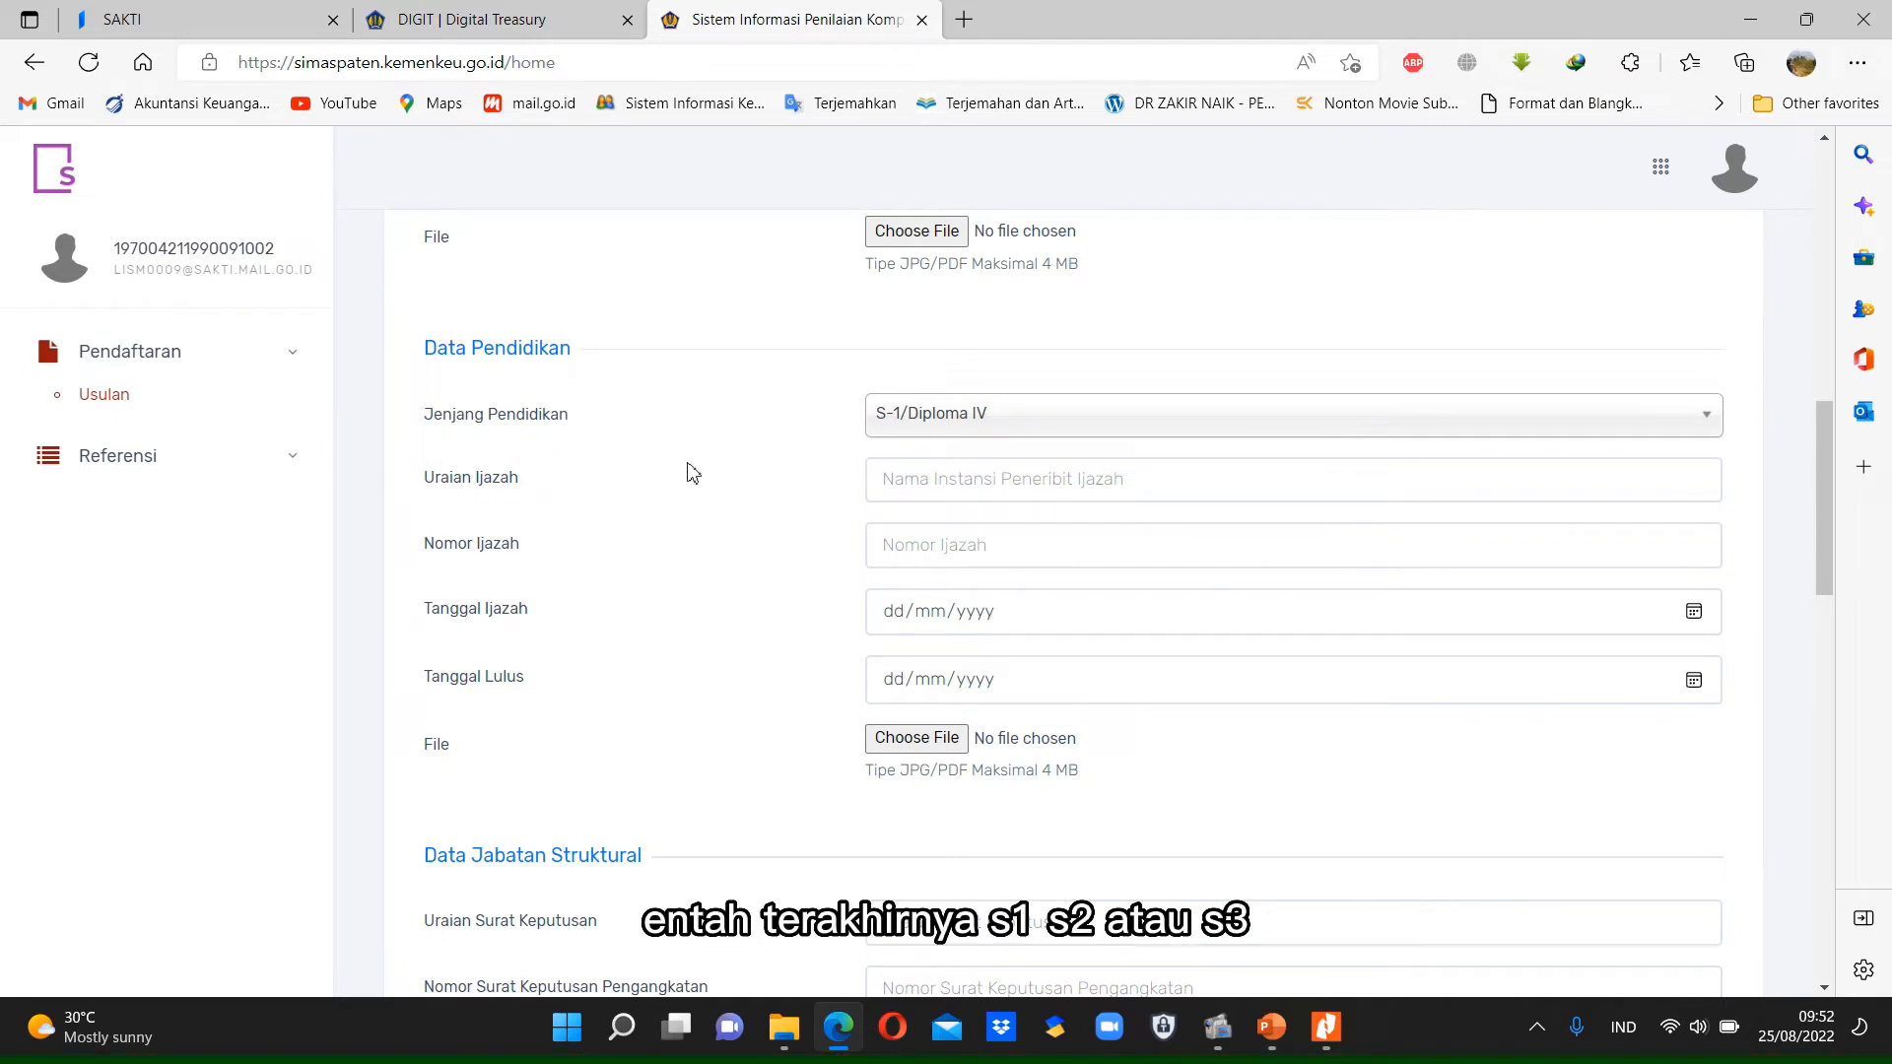
click(1020, 437)
click(768, 450)
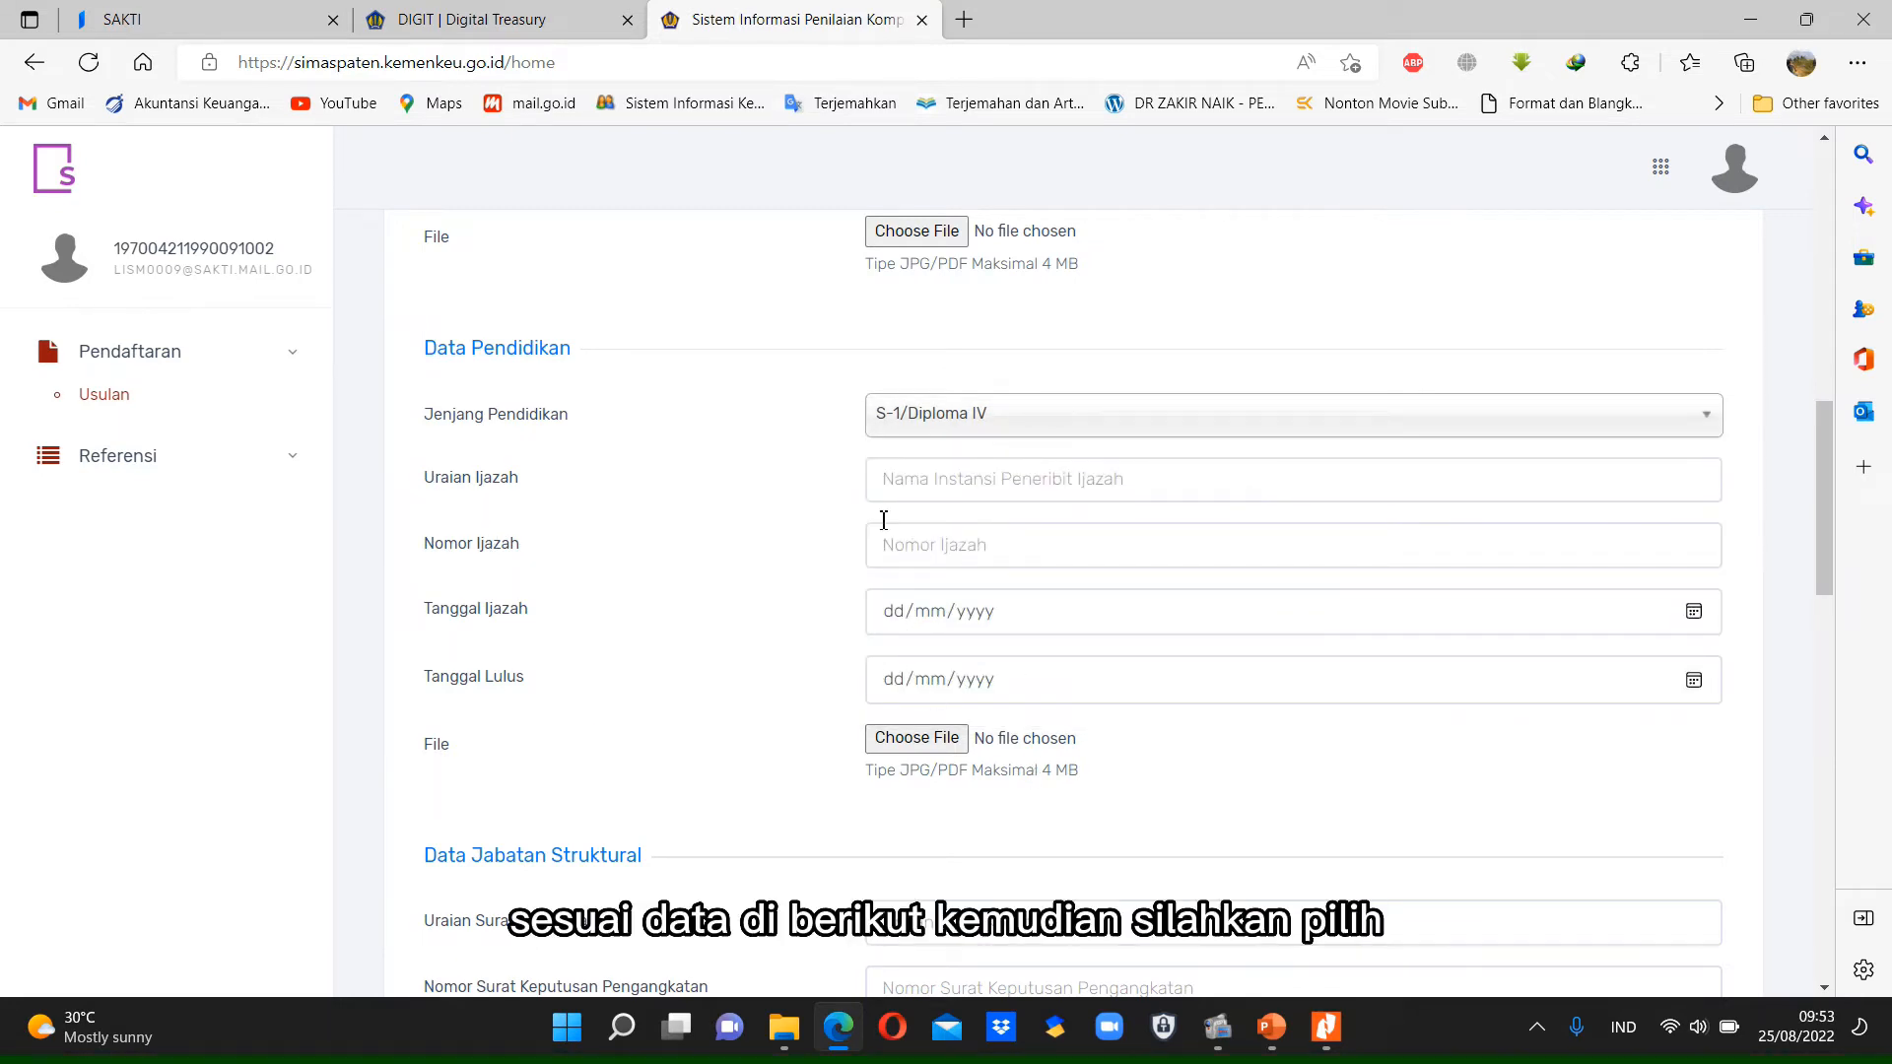
scroll(701, 625, down, 1)
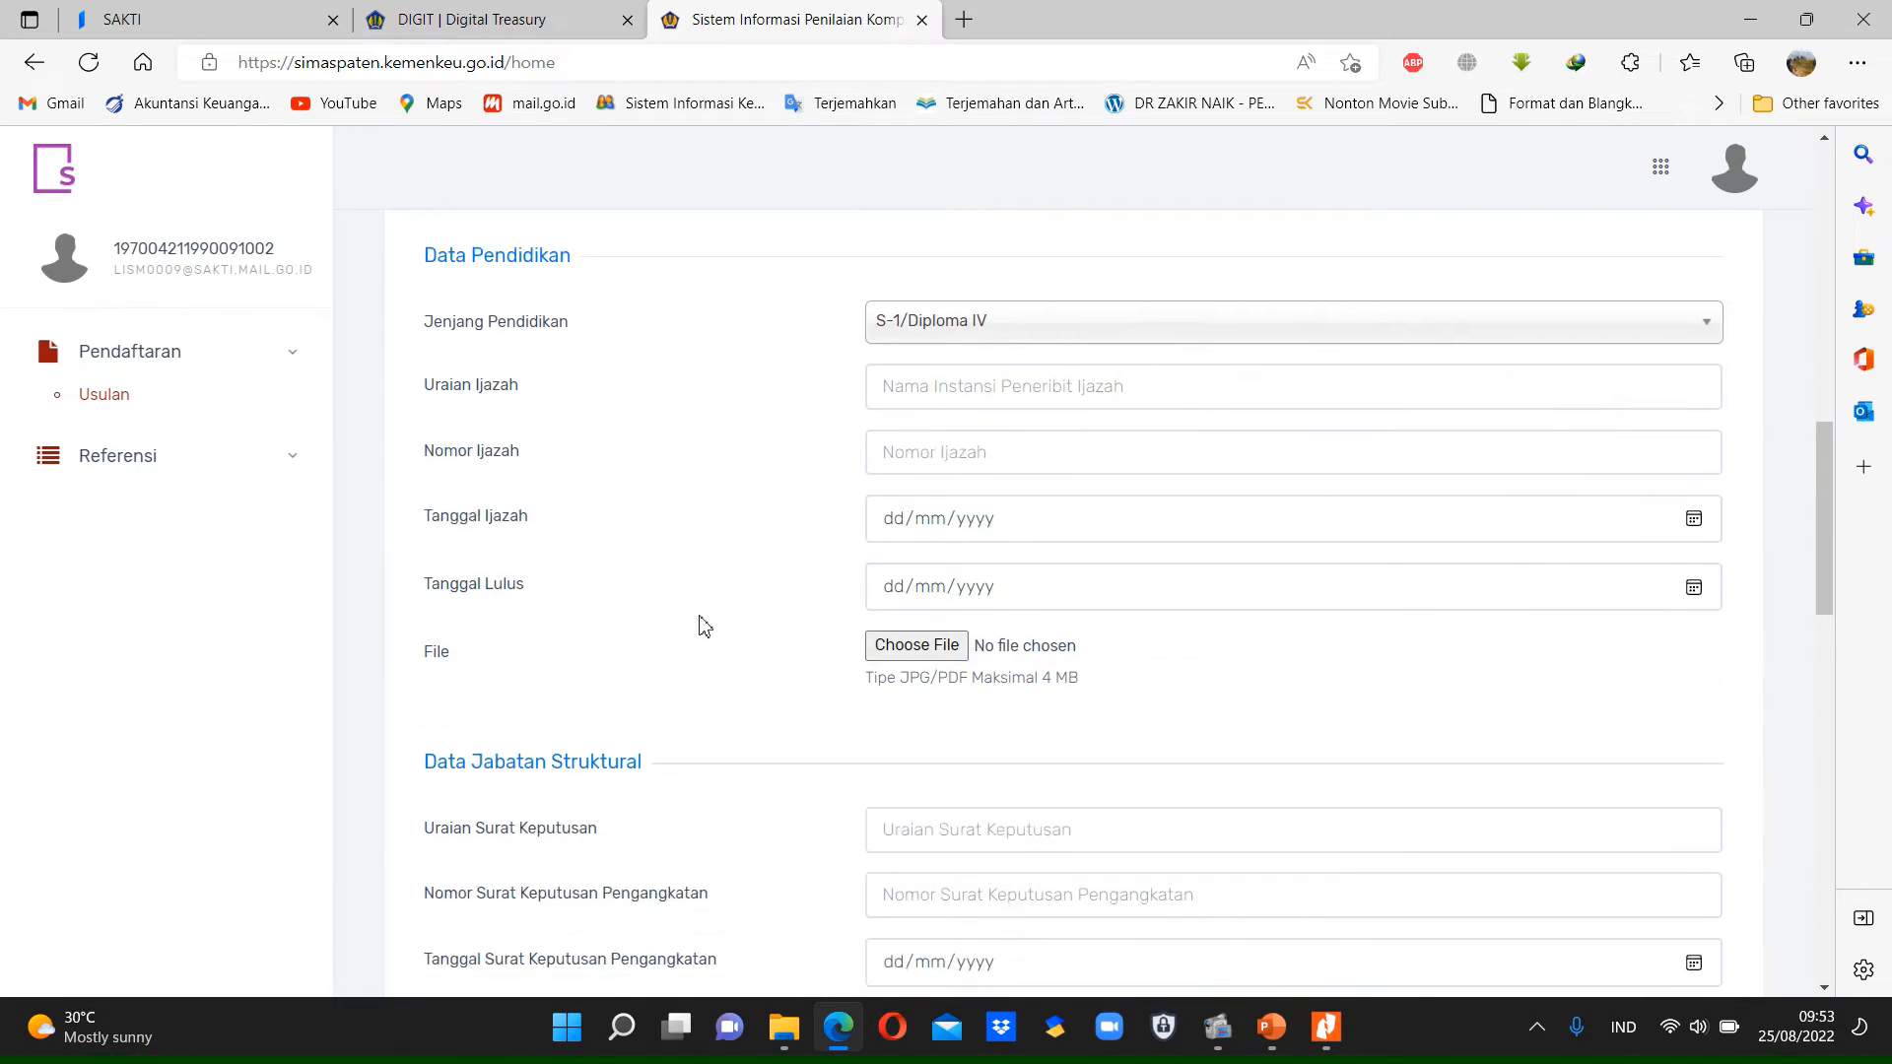
click(958, 645)
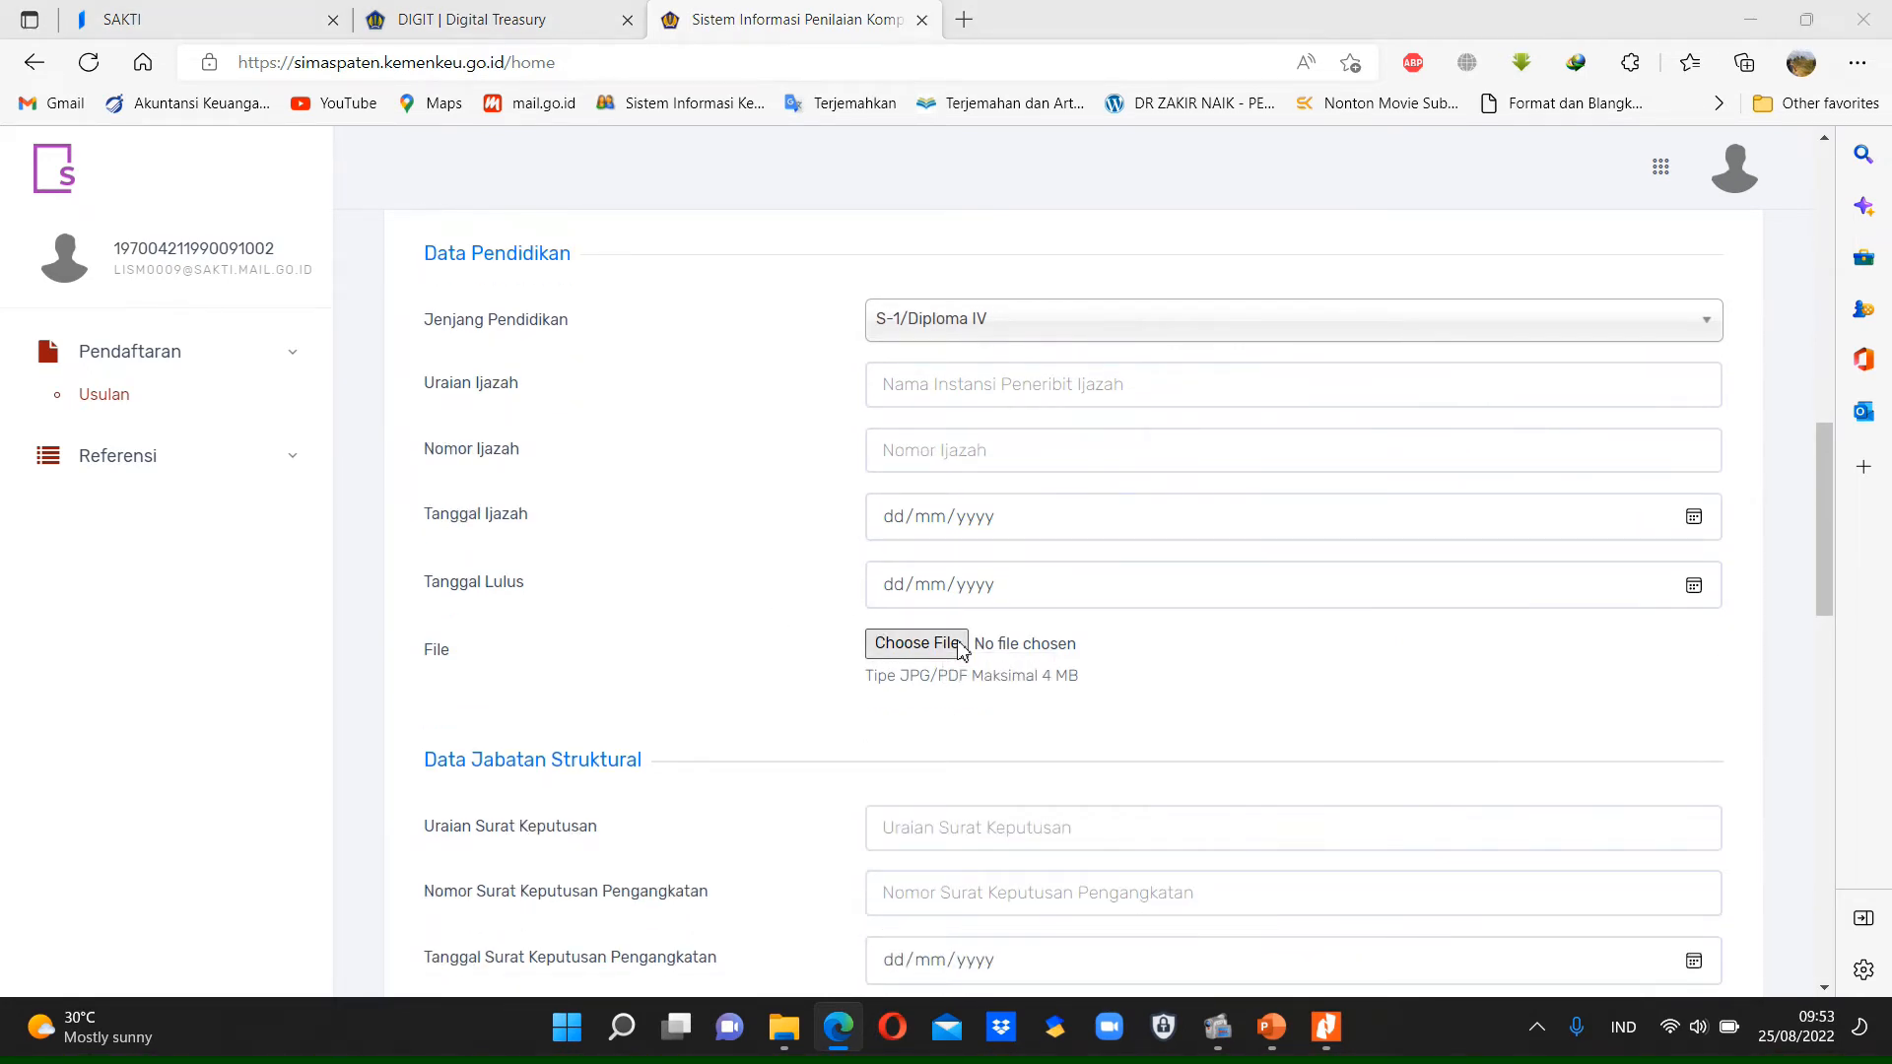
click(863, 959)
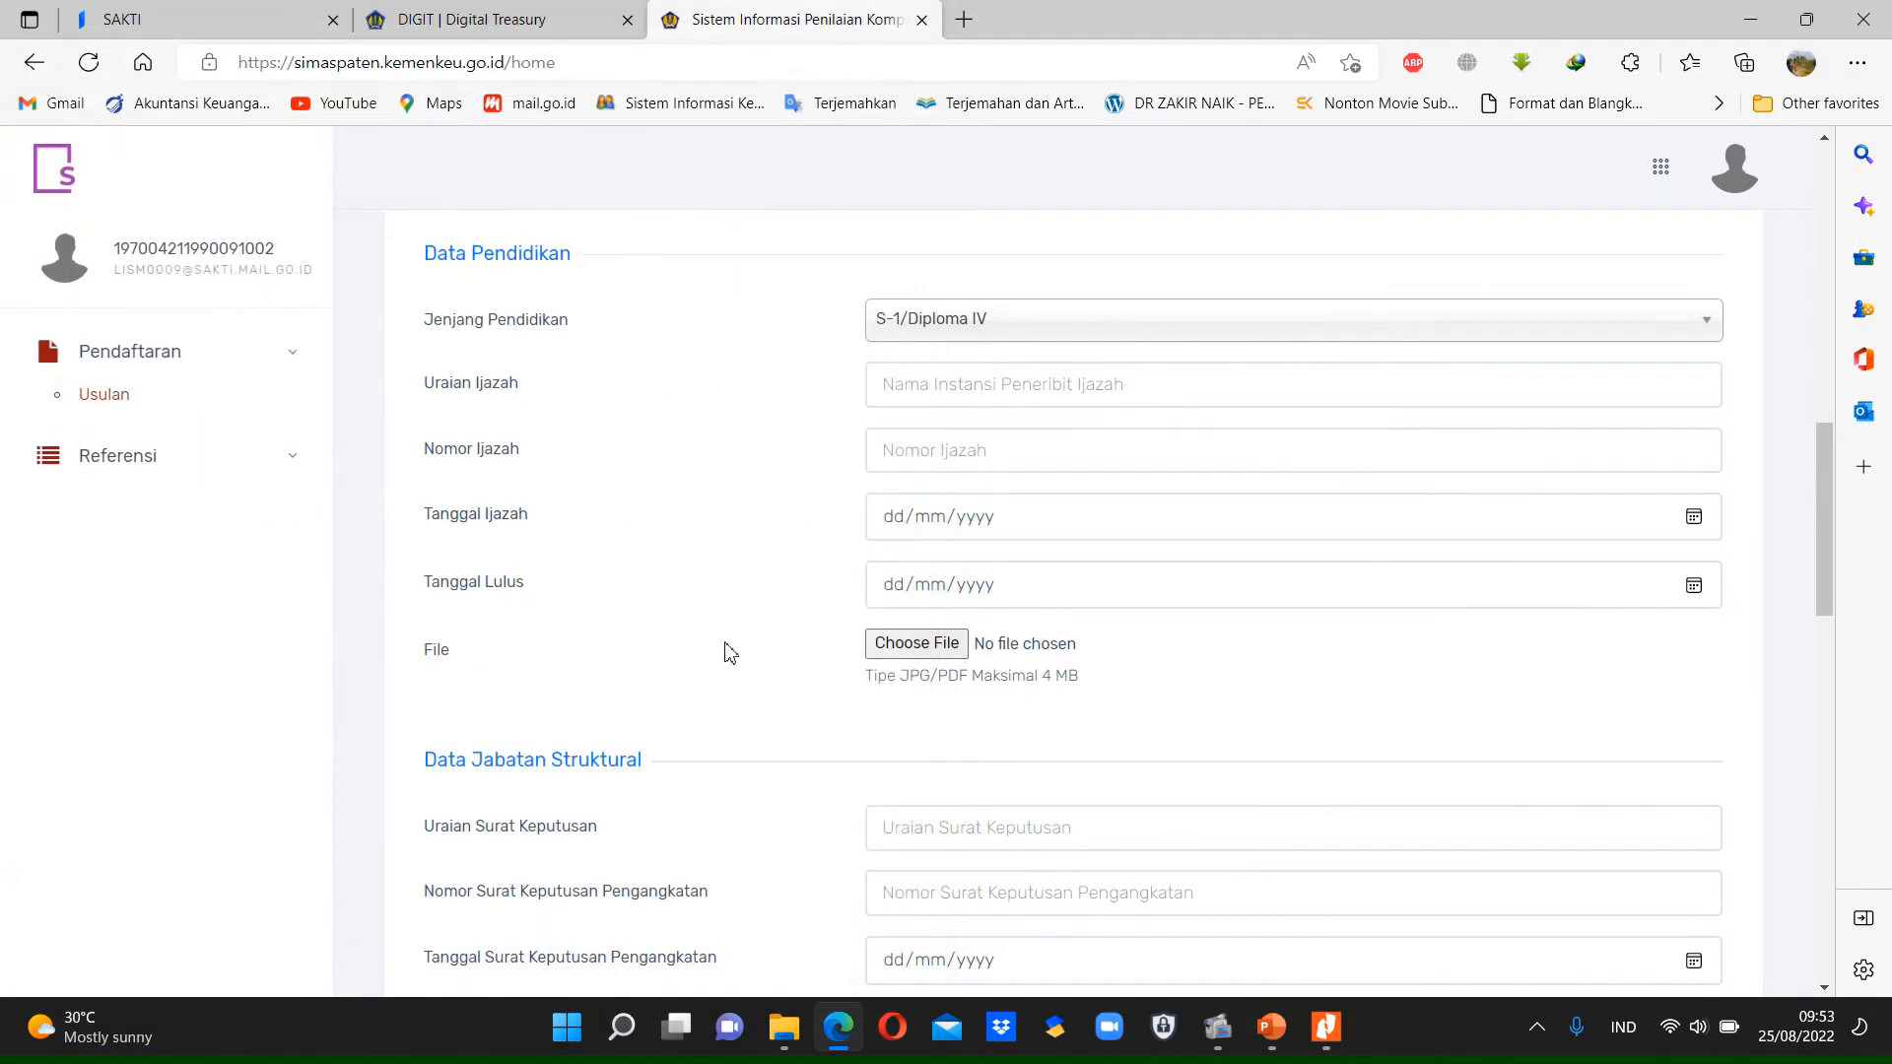
- Set the Jenis Diklat to Sertifikat Diklat PBJ in the Data Pendidikan dan Pelatihan section
scroll(729, 652, down, 3)
scroll(730, 652, down, 1)
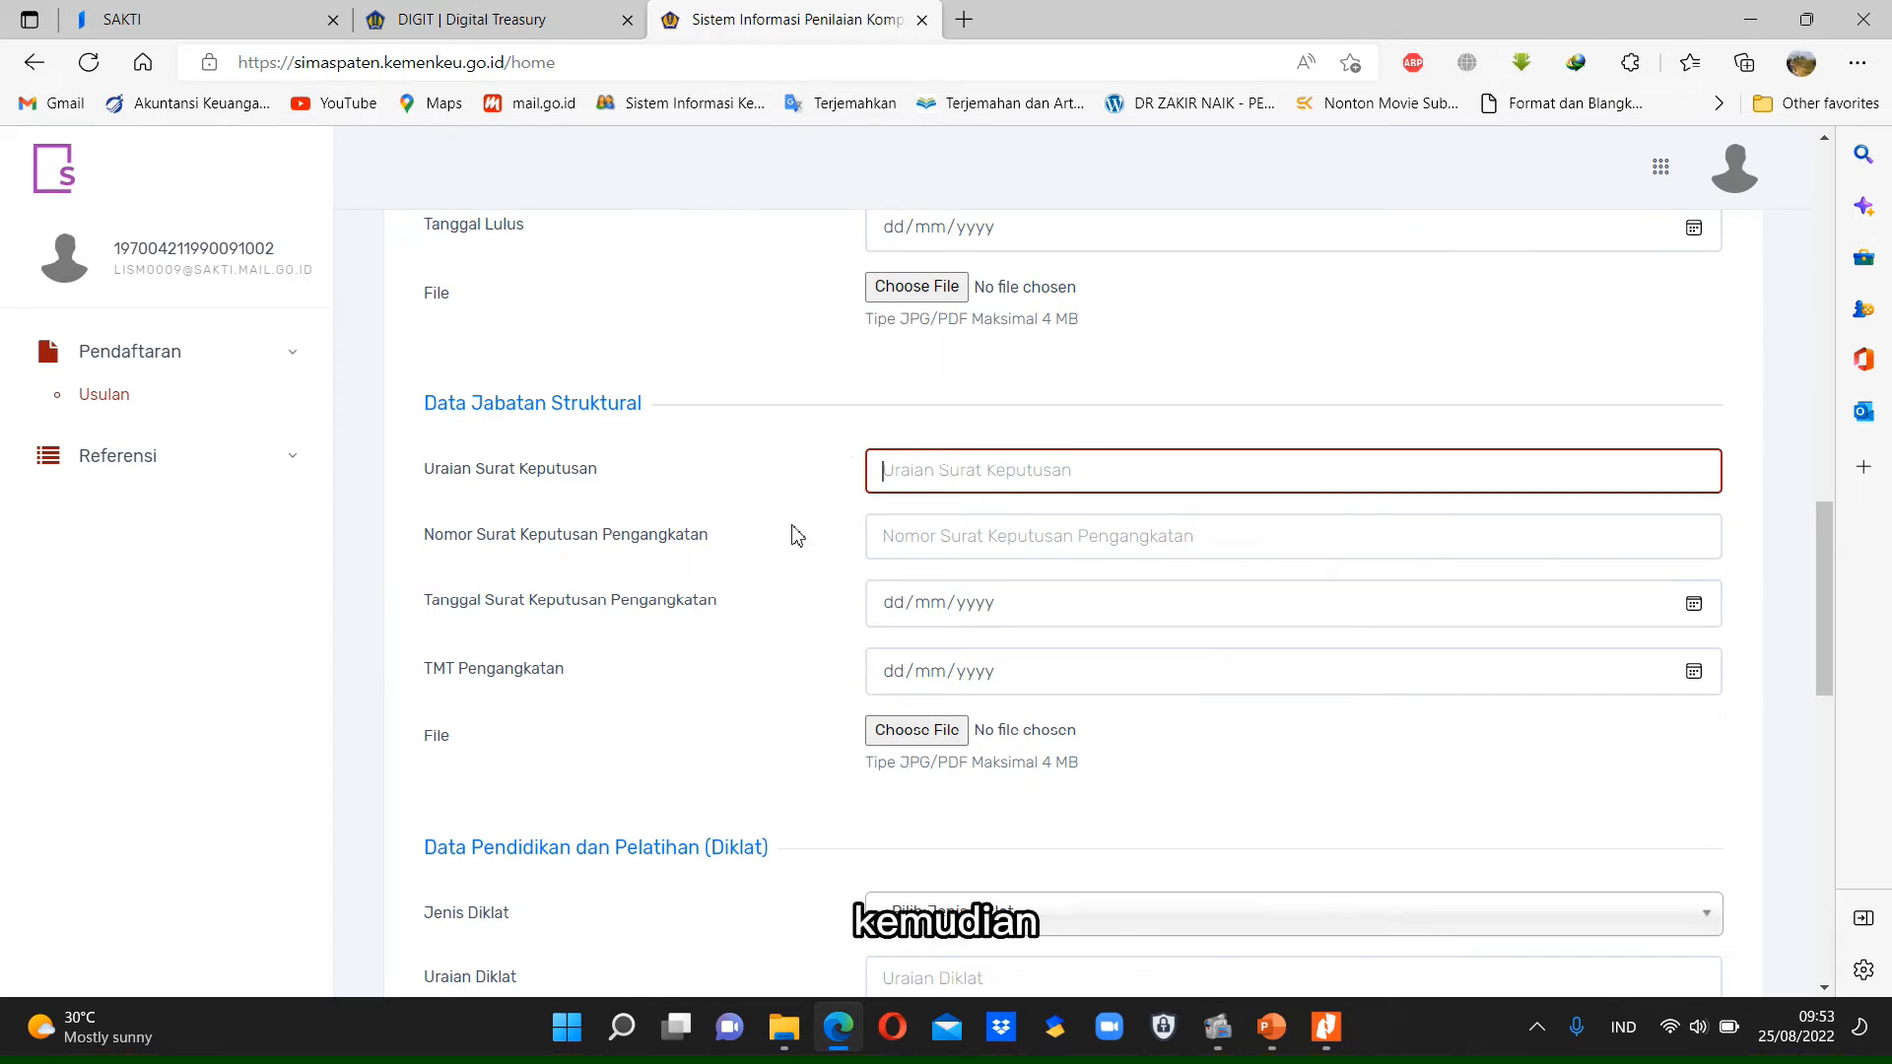
scroll(797, 536, down, 5)
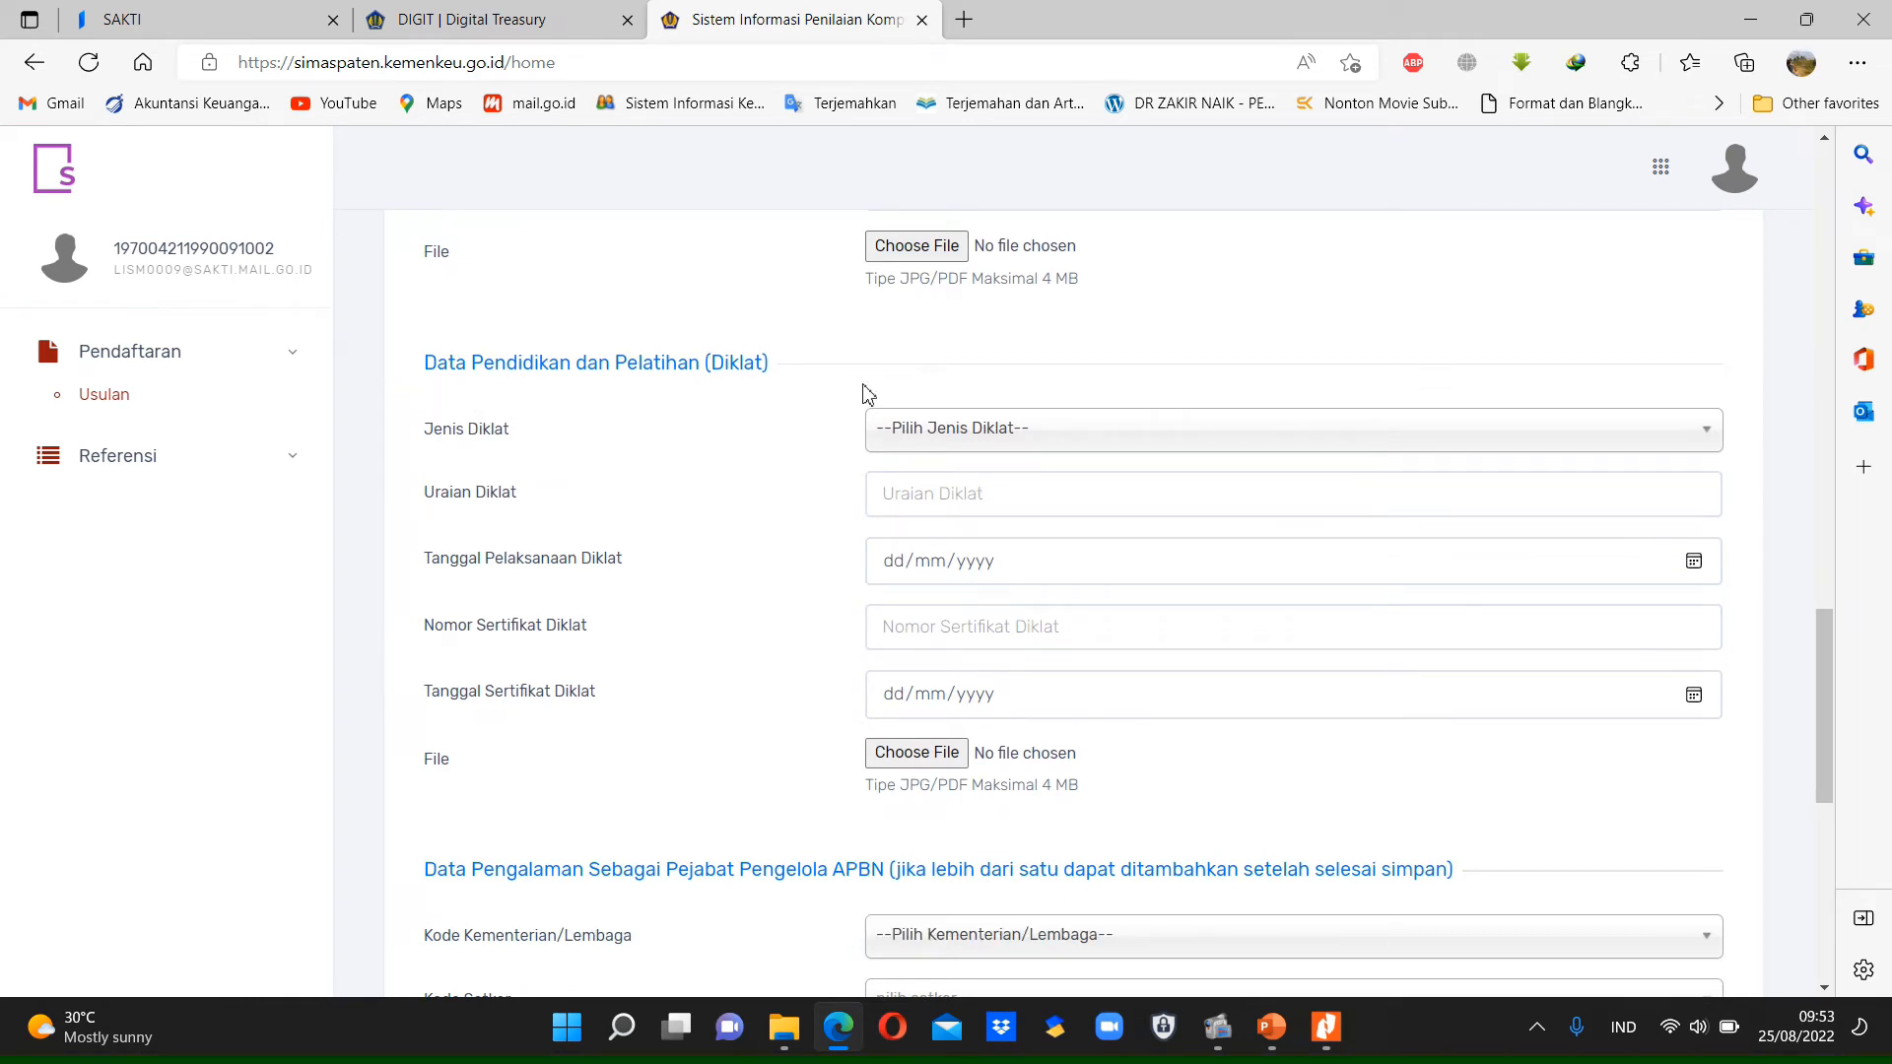
scroll(781, 446, down, 1)
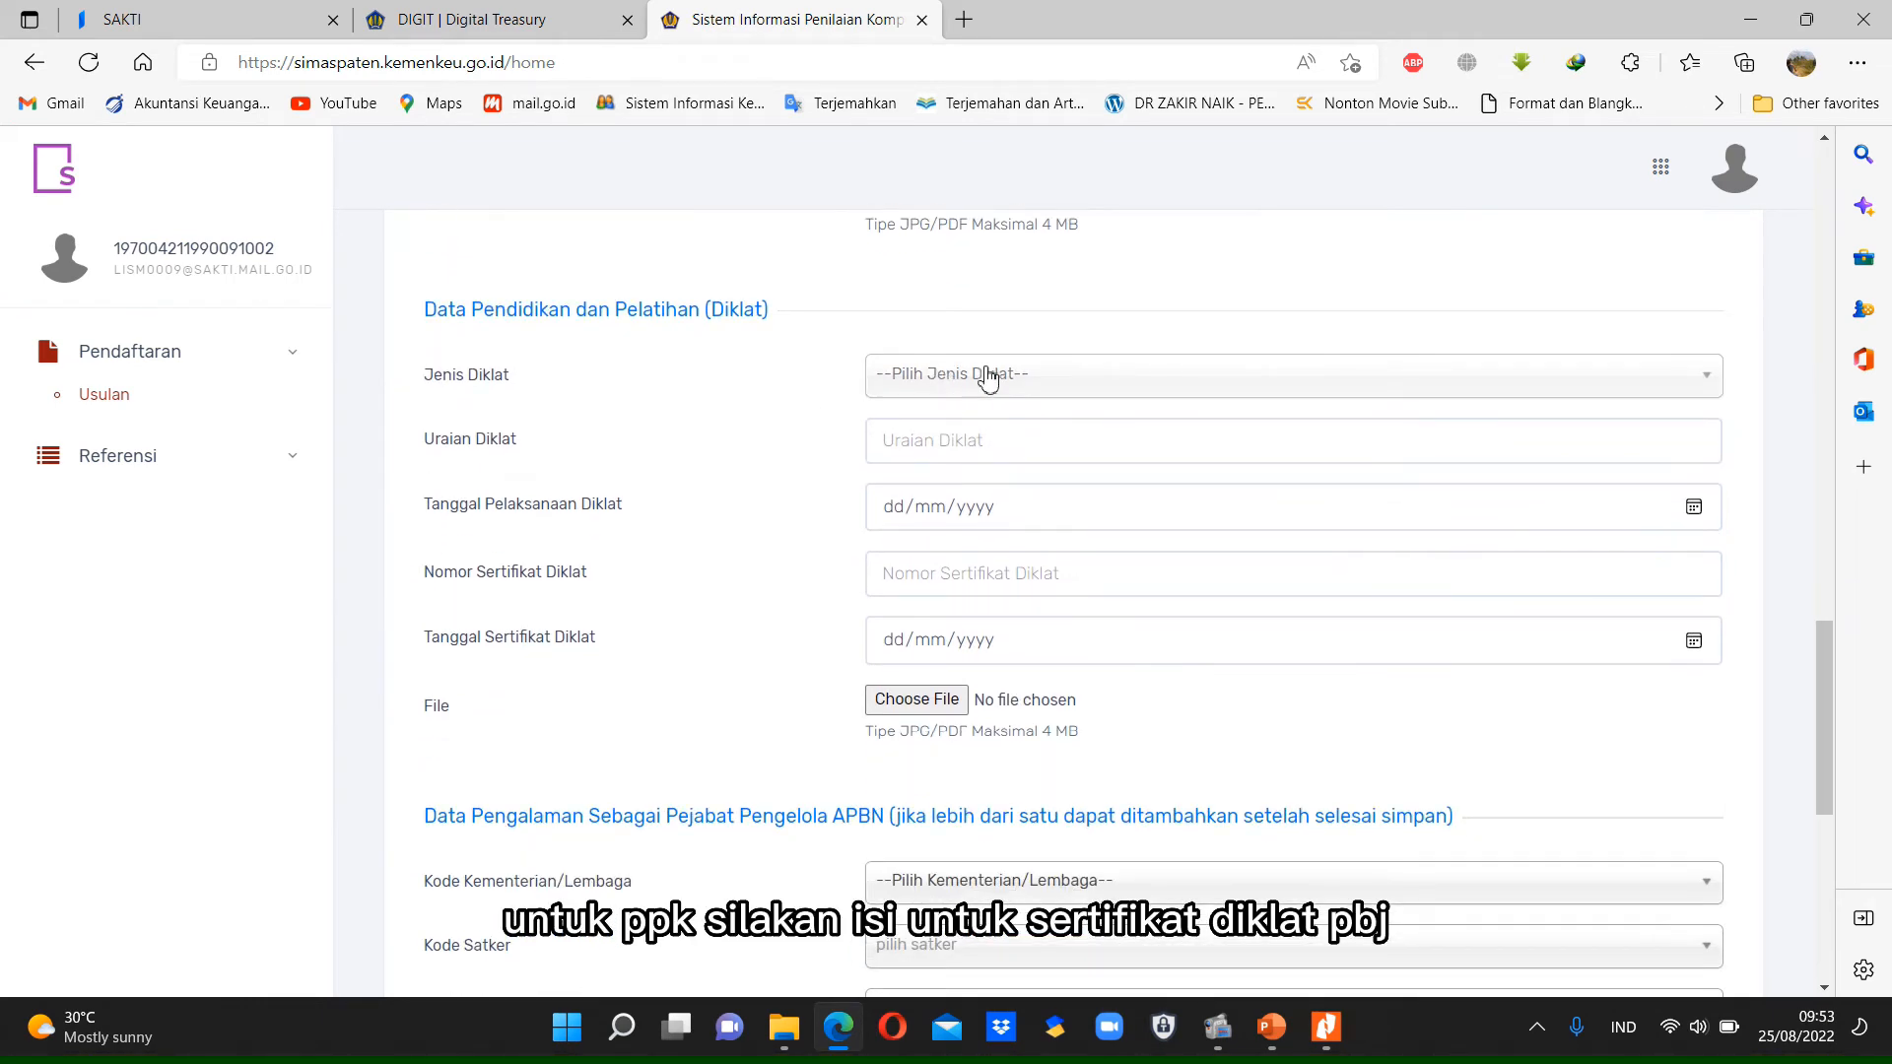
click(1000, 375)
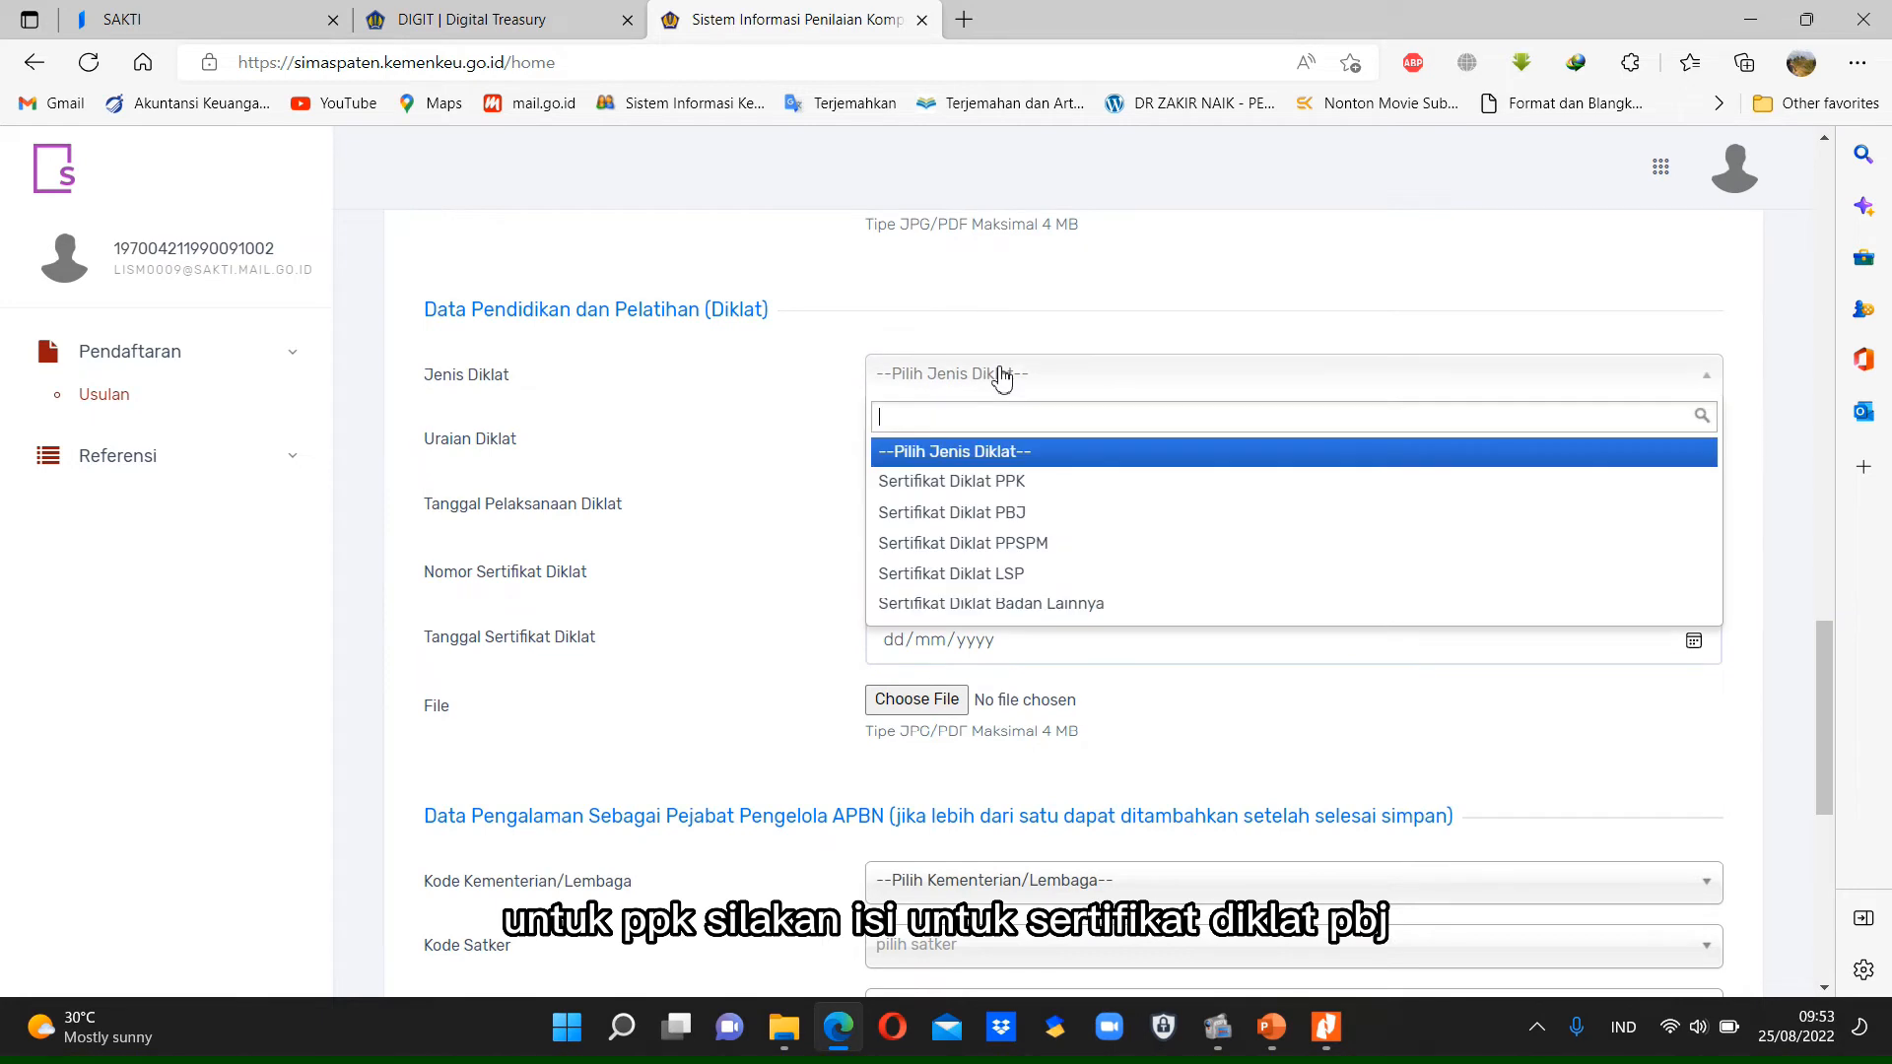
click(1001, 514)
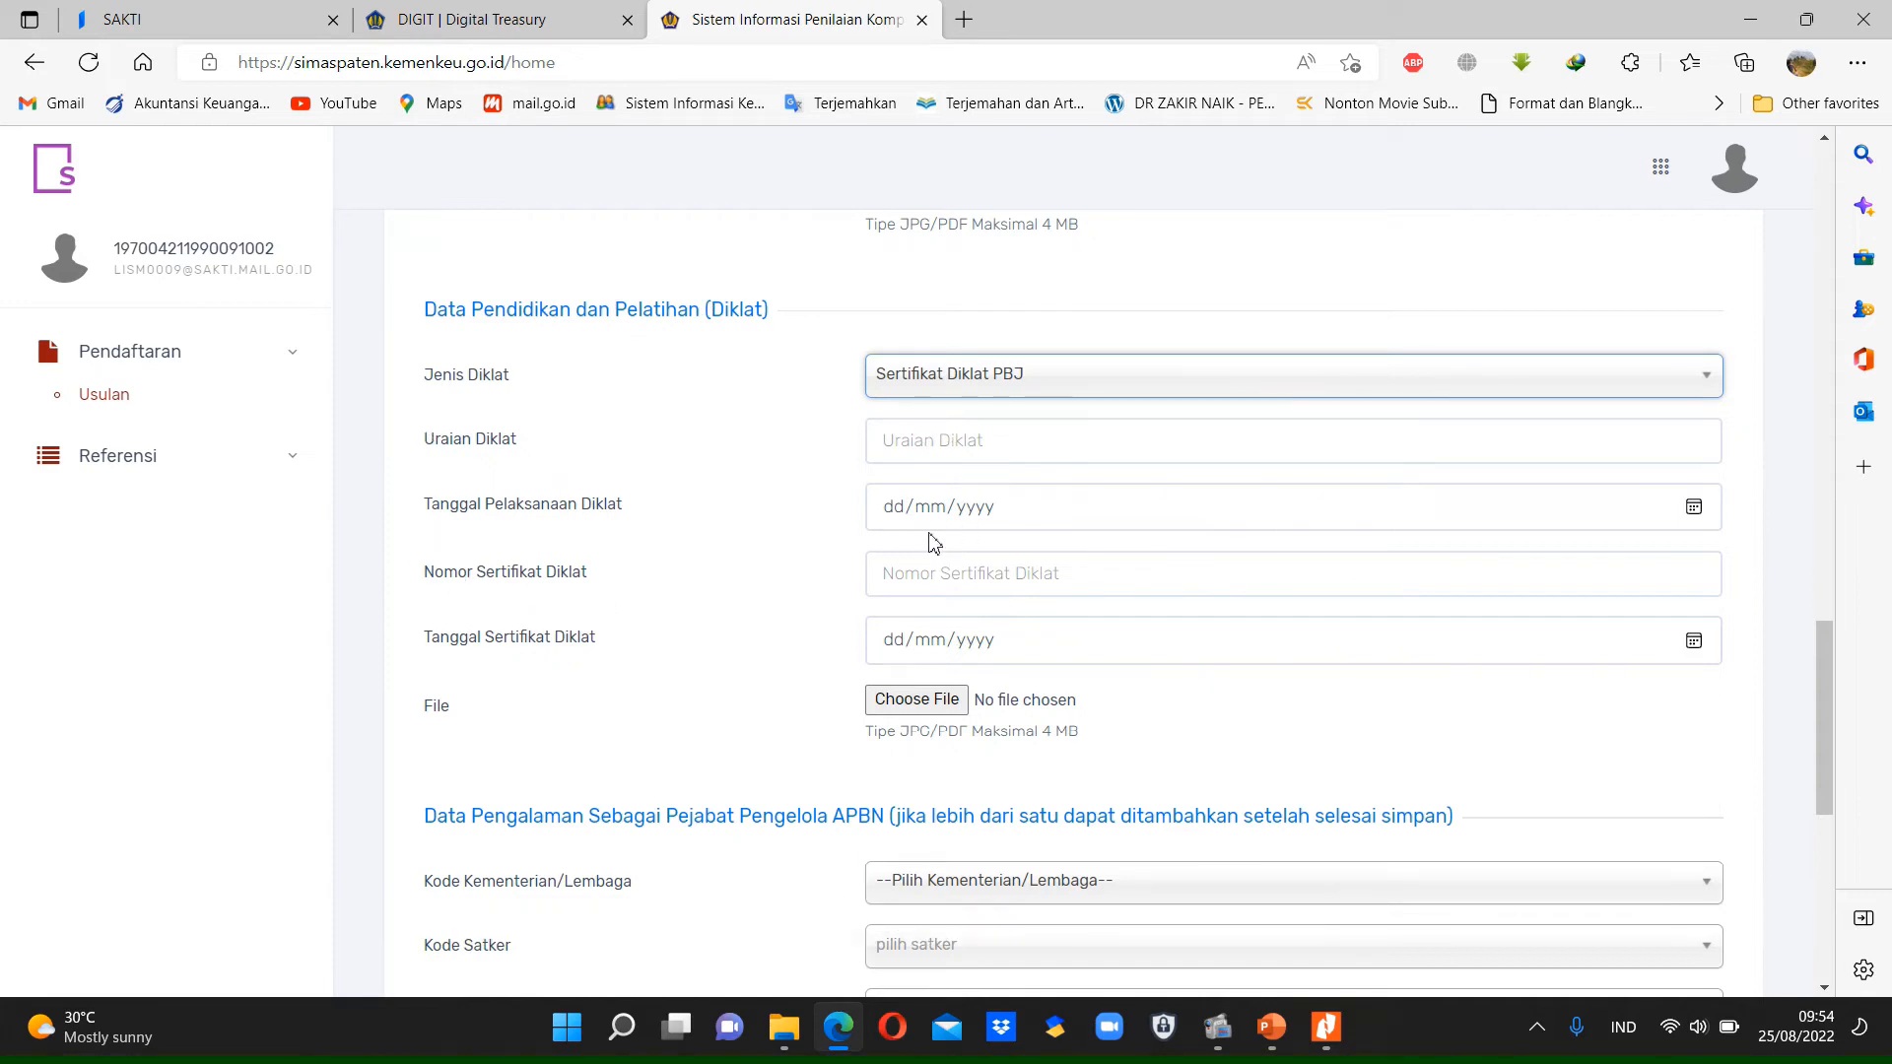
scroll(1081, 715, down, 1)
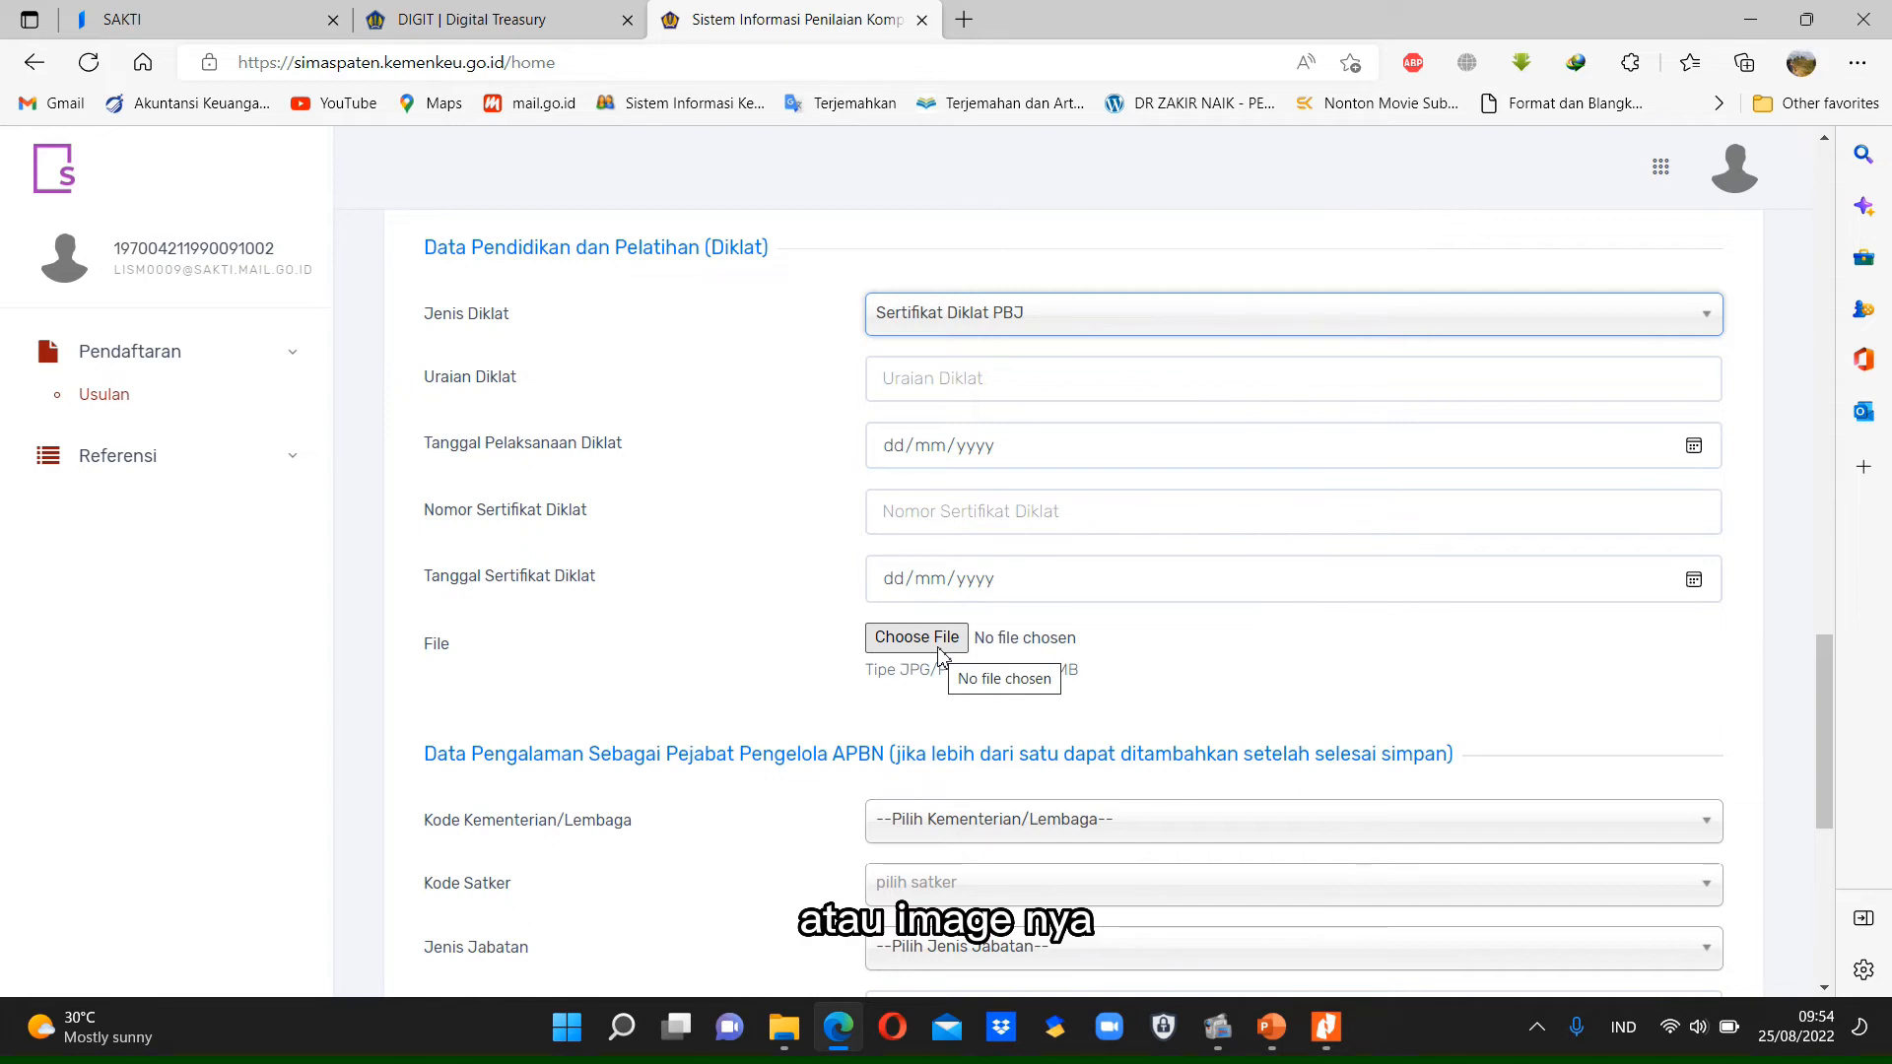
- Set the Kode Kementerian/Lembaga in the APBN management experience section to 023, Kementerian Pendidikan, Kebudayaan, Riset, dan Teknologi
scroll(942, 658, down, 1)
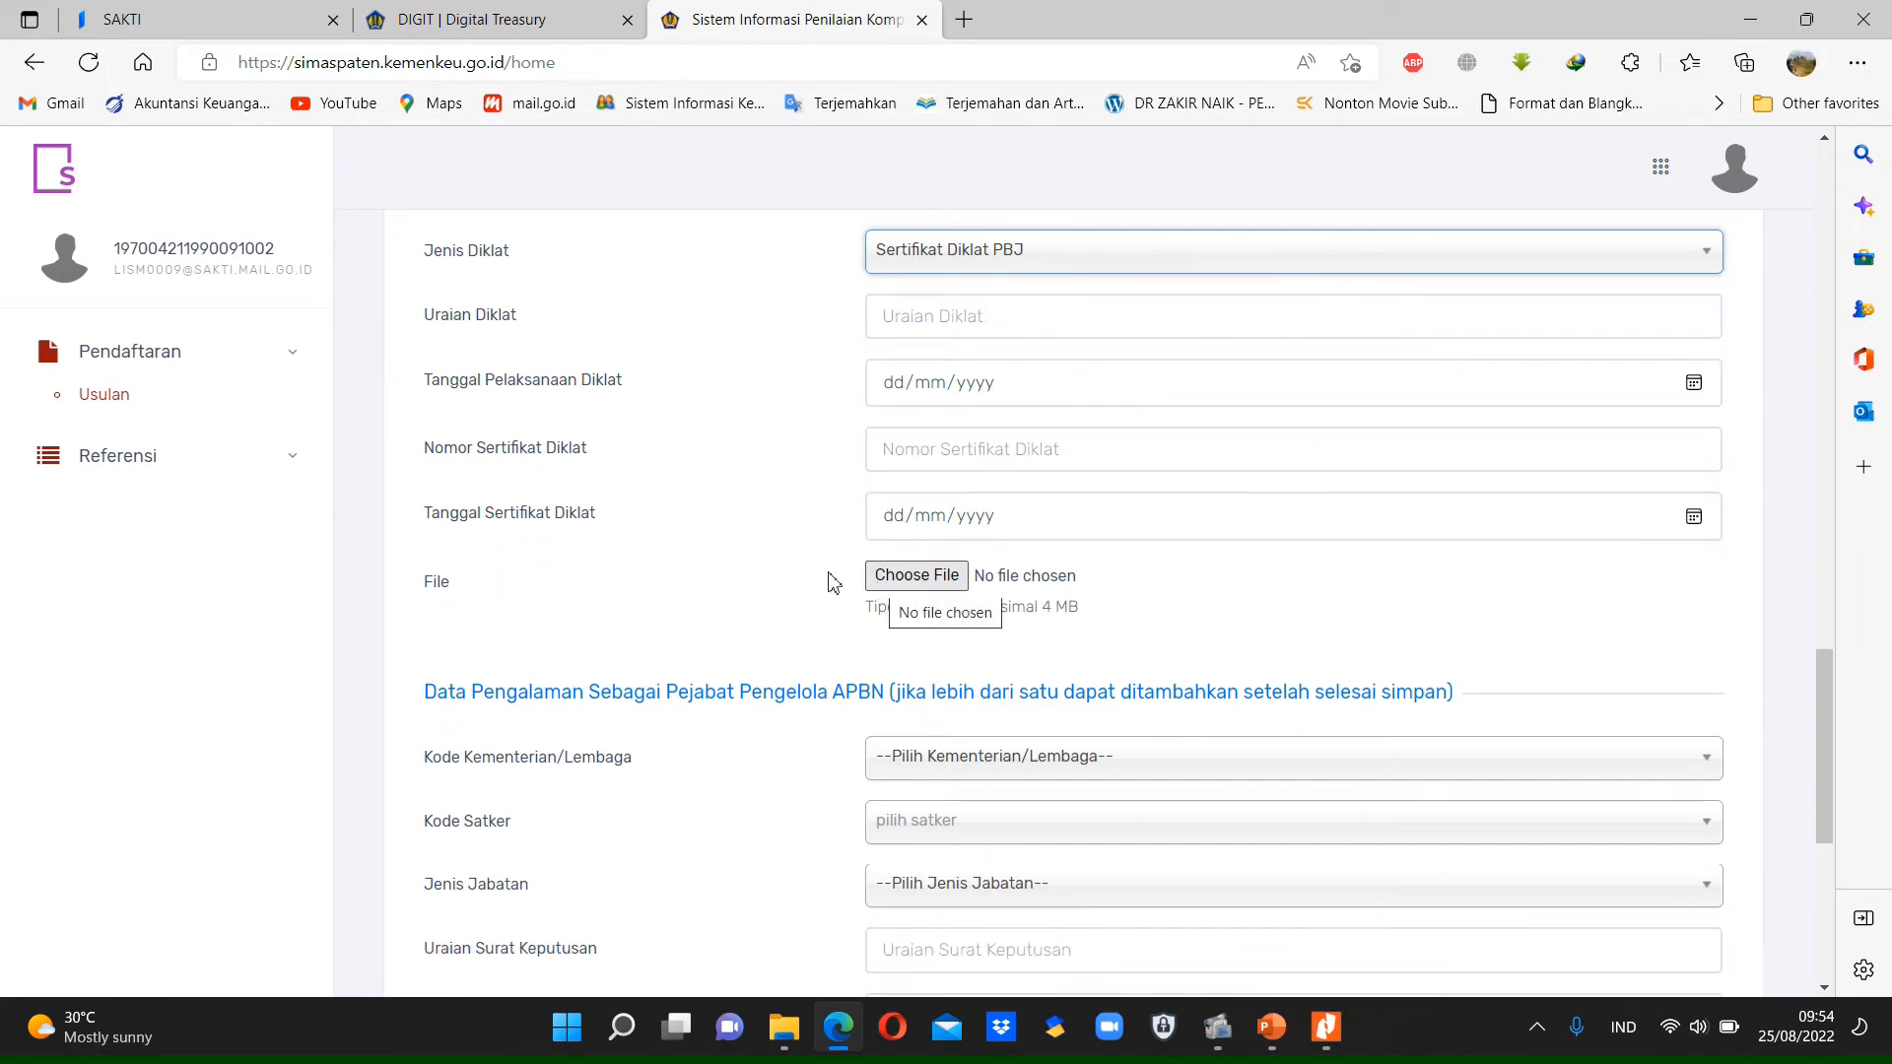
scroll(764, 541, down, 1)
scroll(765, 541, down, 3)
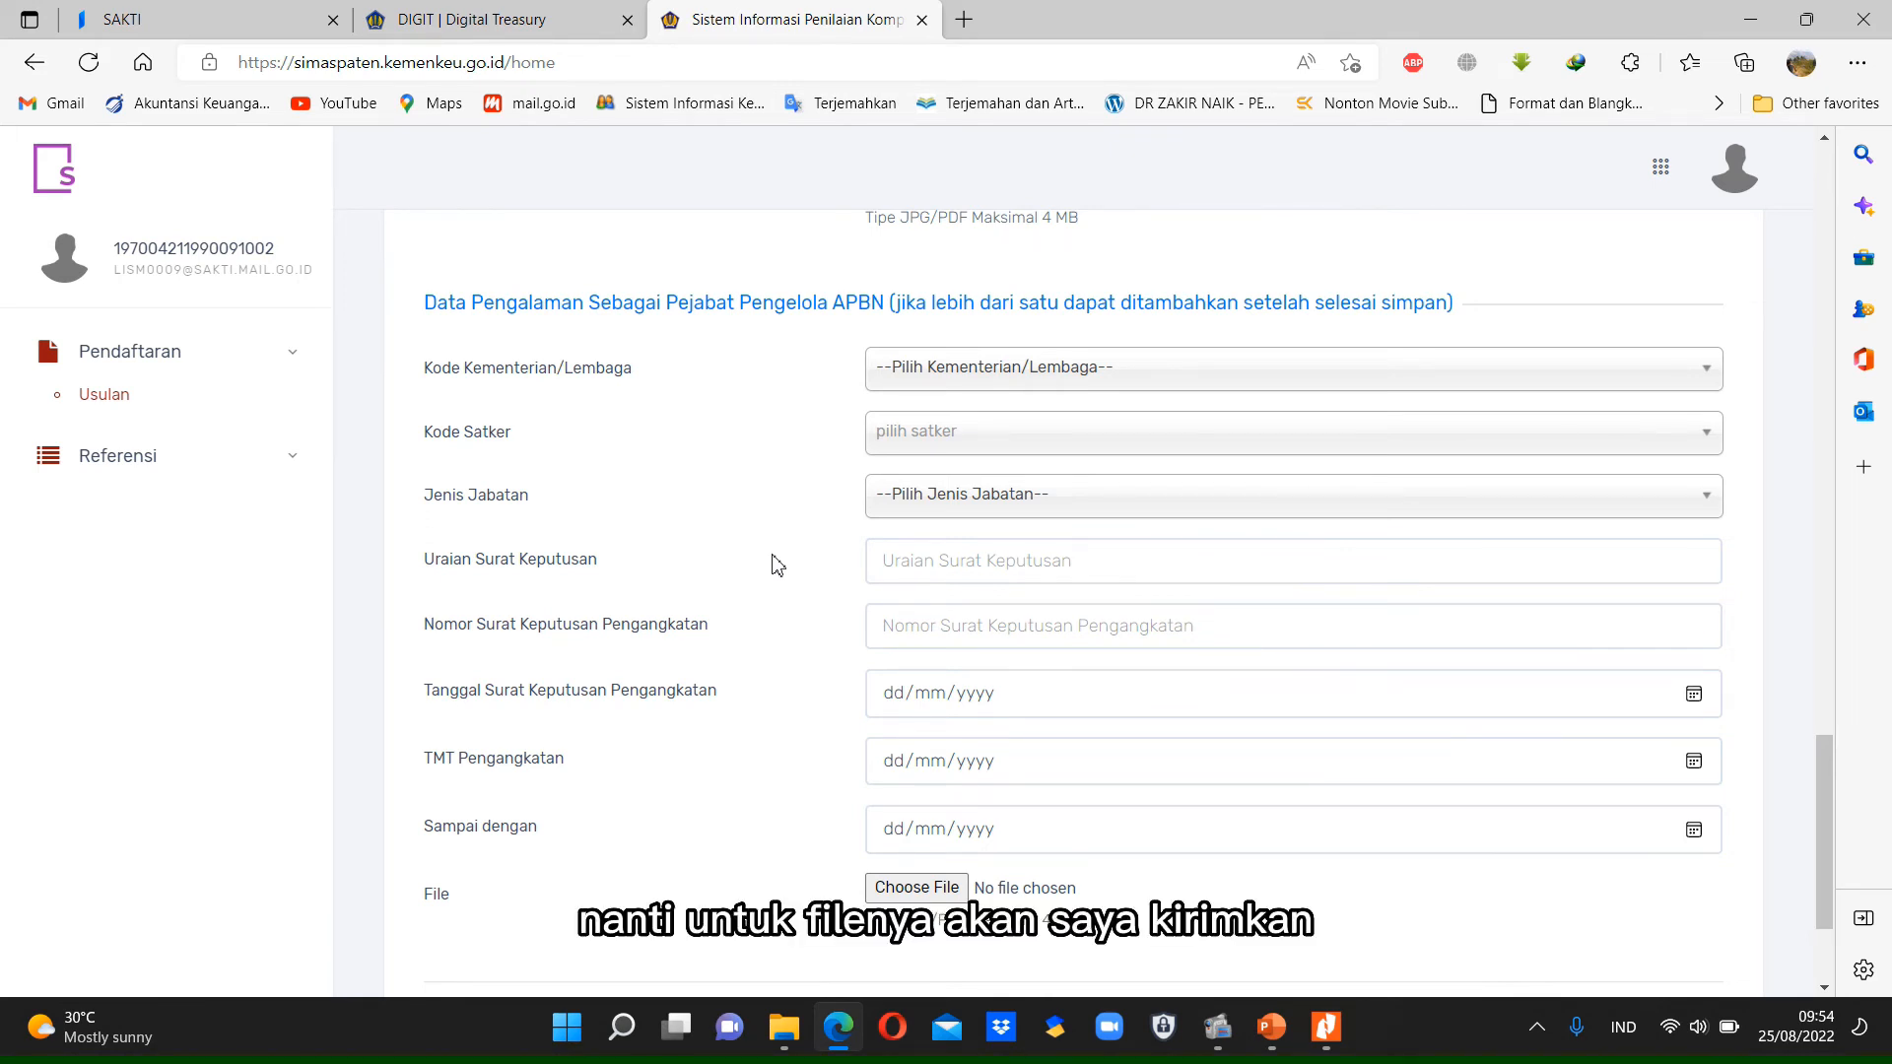
click(973, 386)
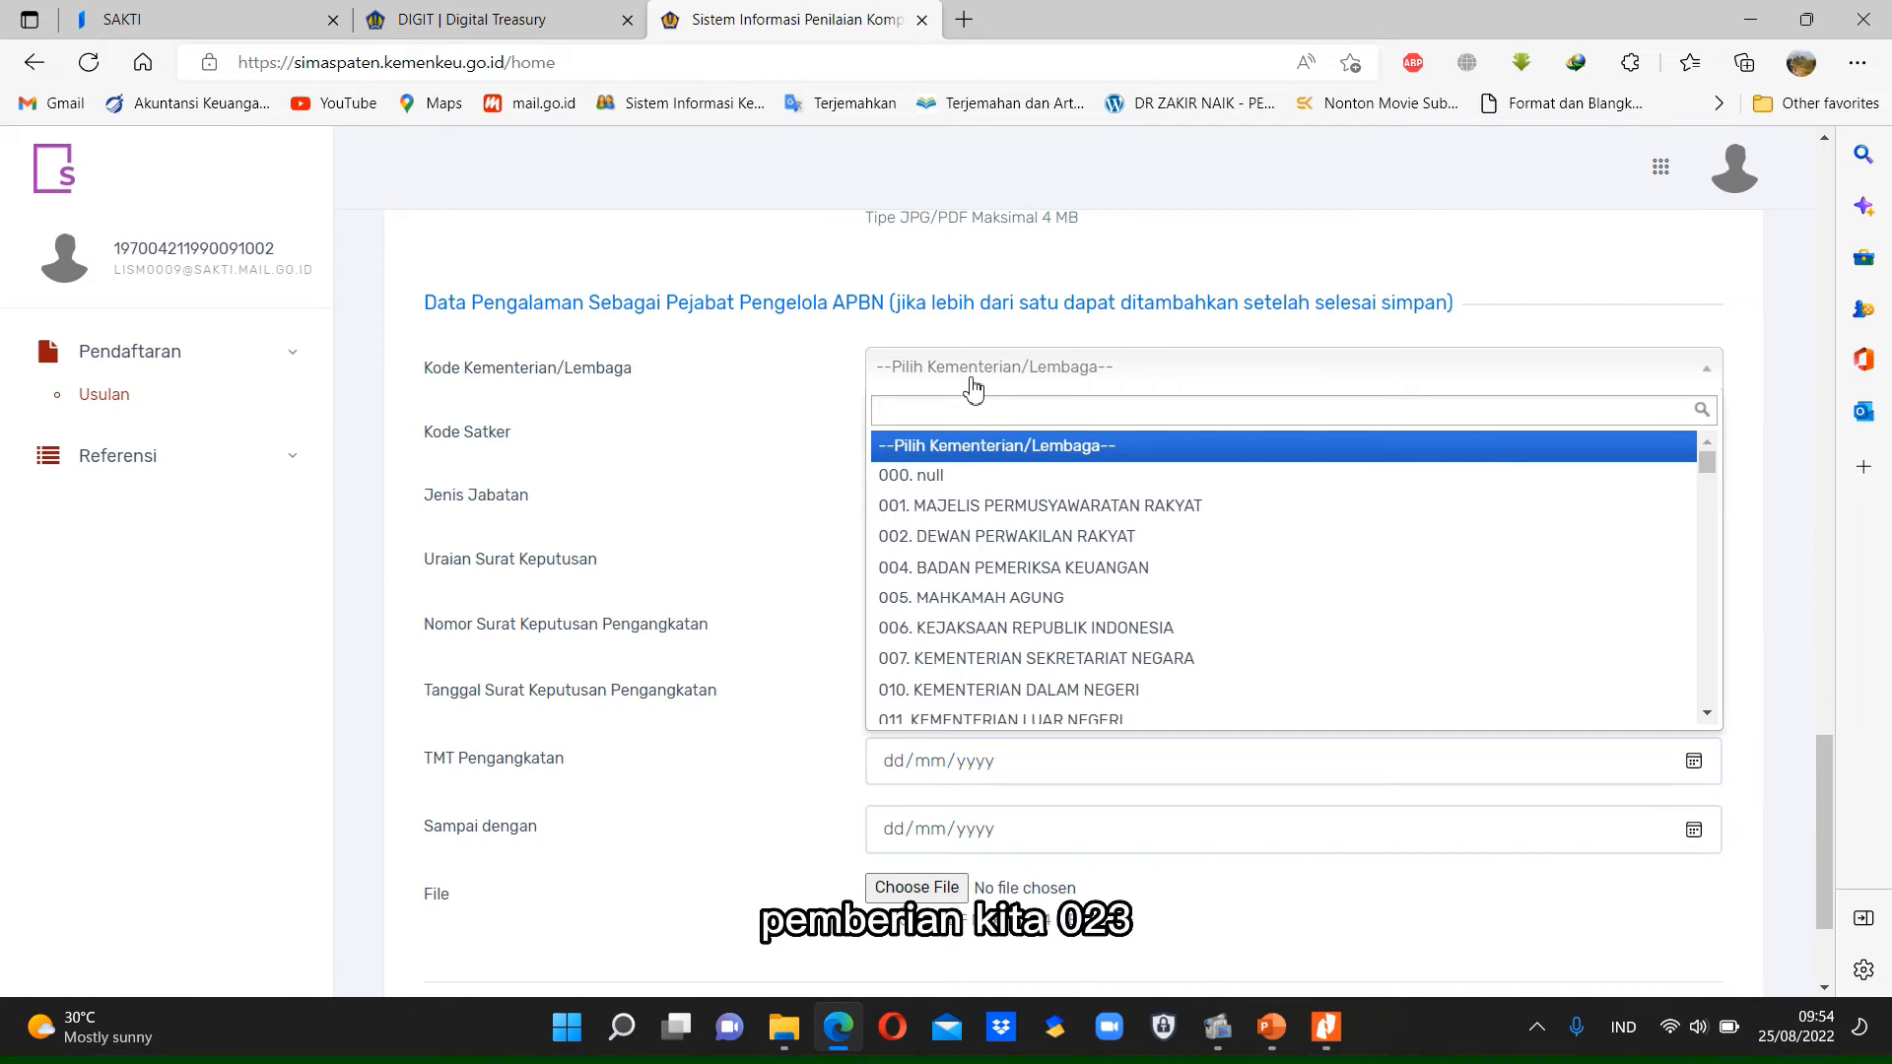
text(023)
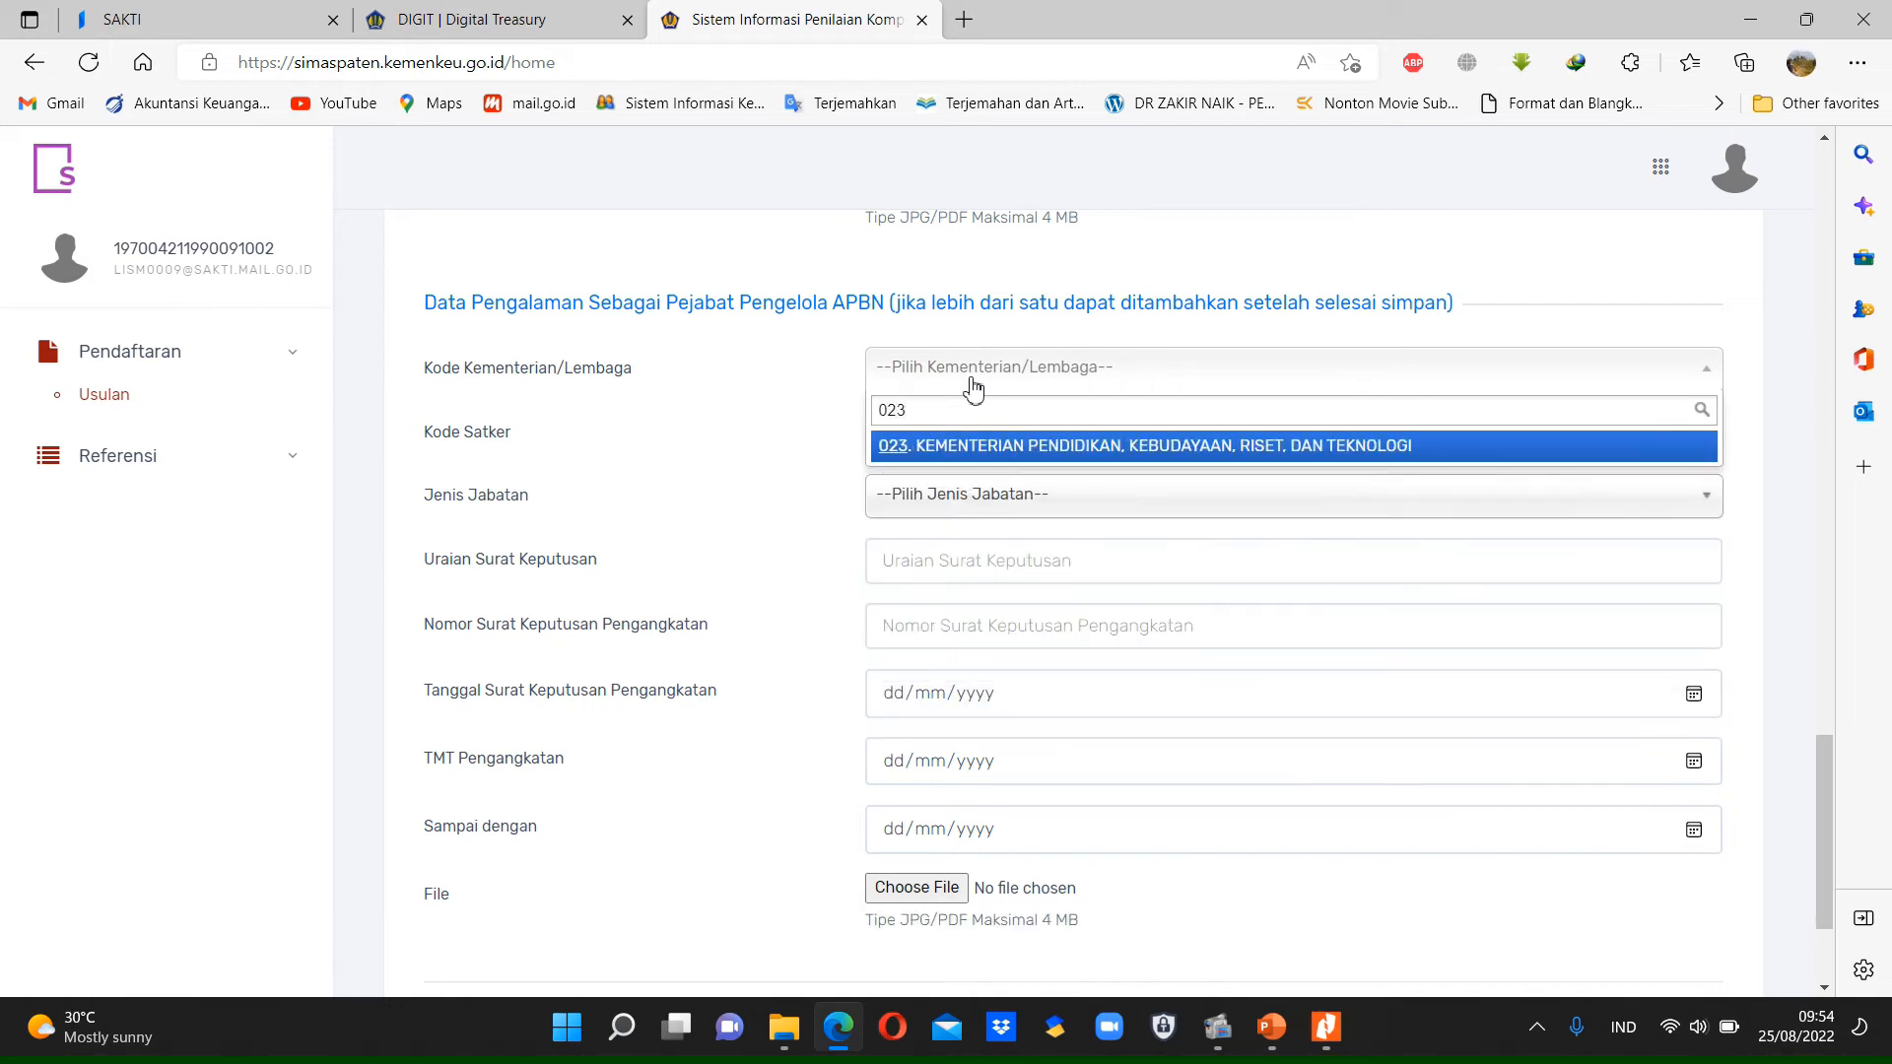
click(1033, 447)
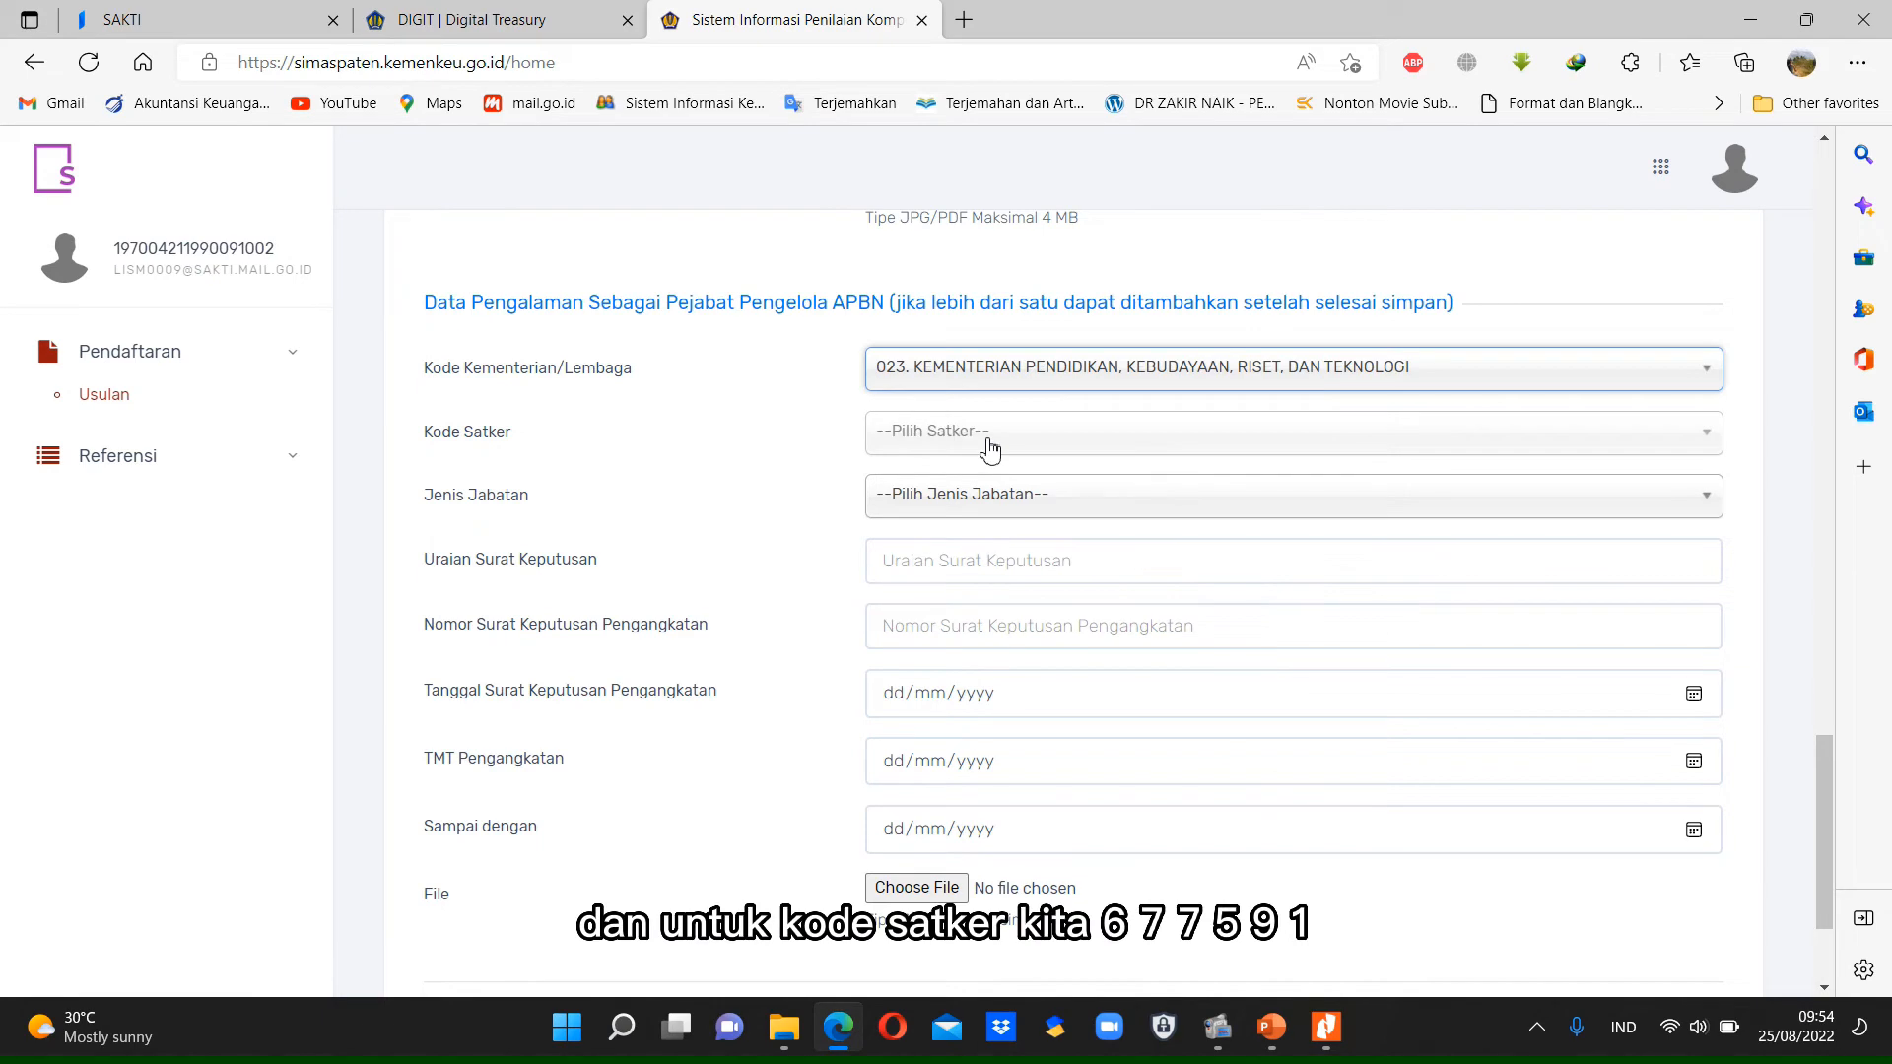
- Set the Kode Satker to 677591, Sekretariat Direktorat Jenderal Pendidikan Vokasi, and the Jenis Jabatan to Pejabat Pembuat Komitmen
click(990, 446)
text(677591)
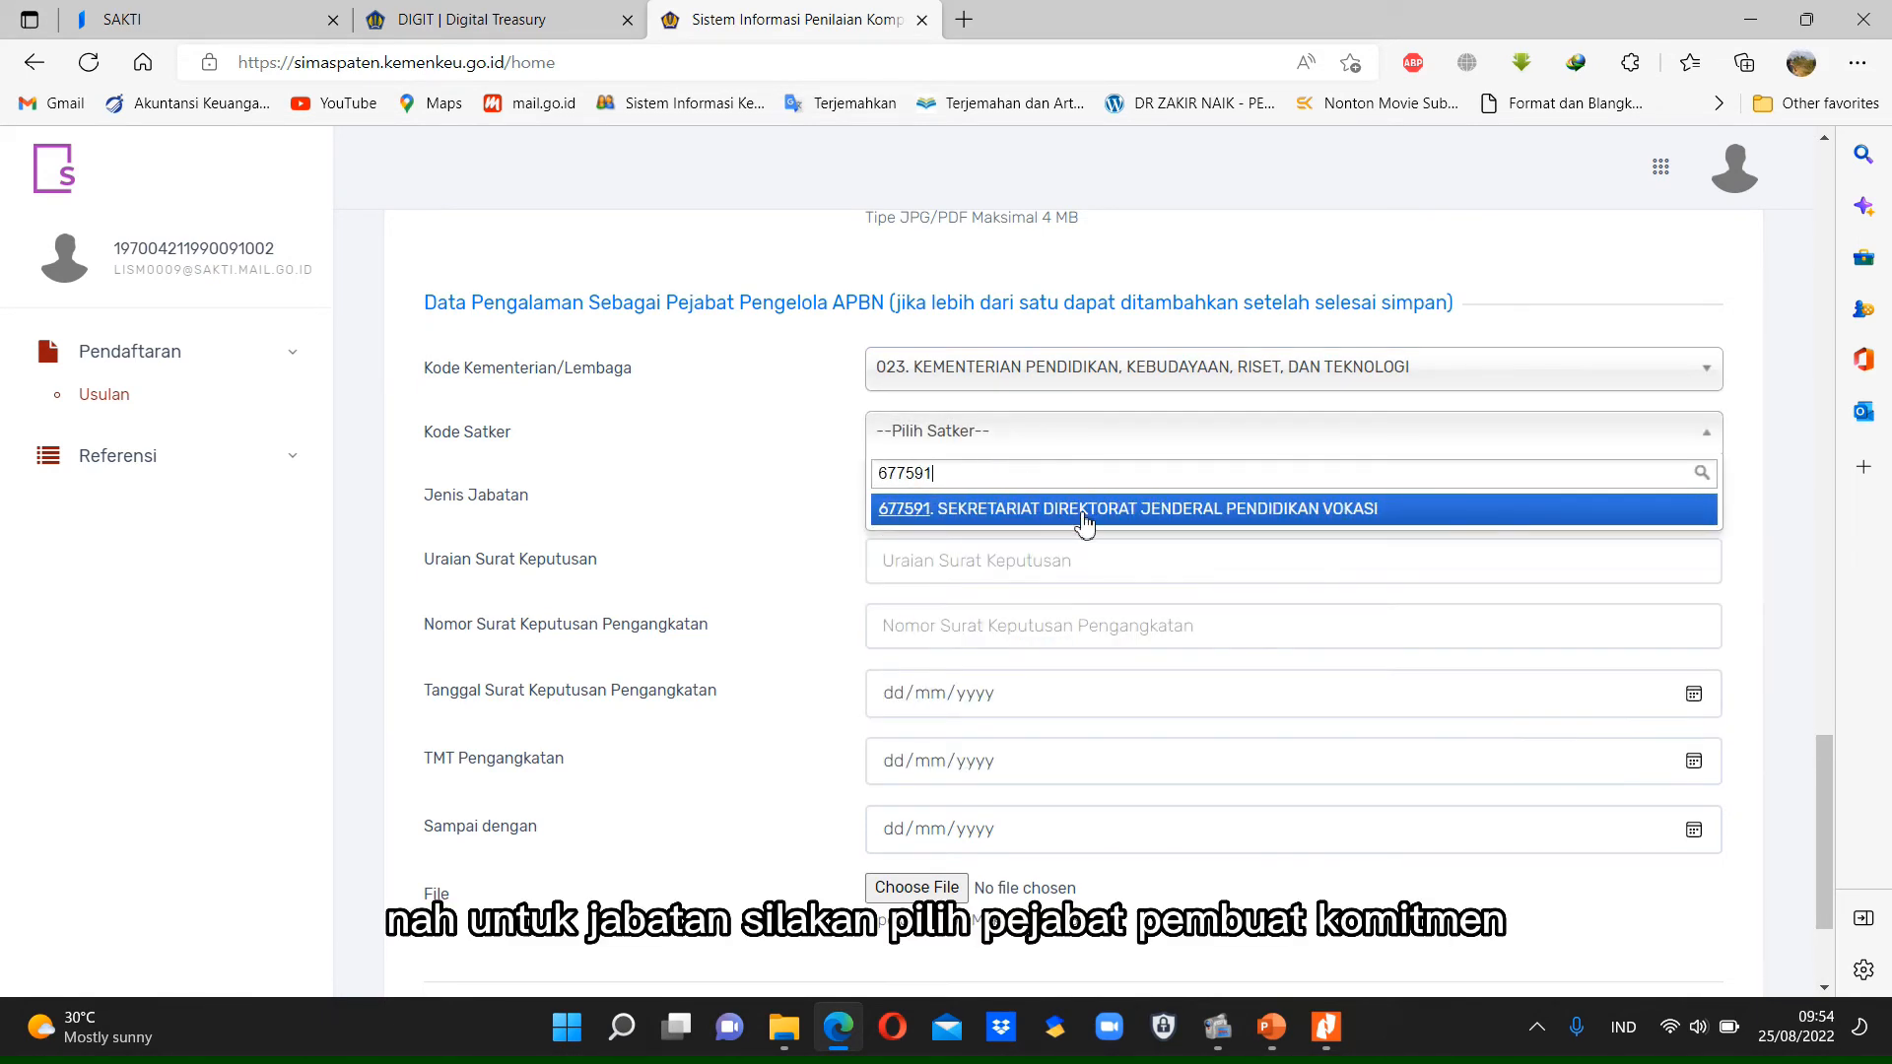
click(1076, 511)
click(1003, 509)
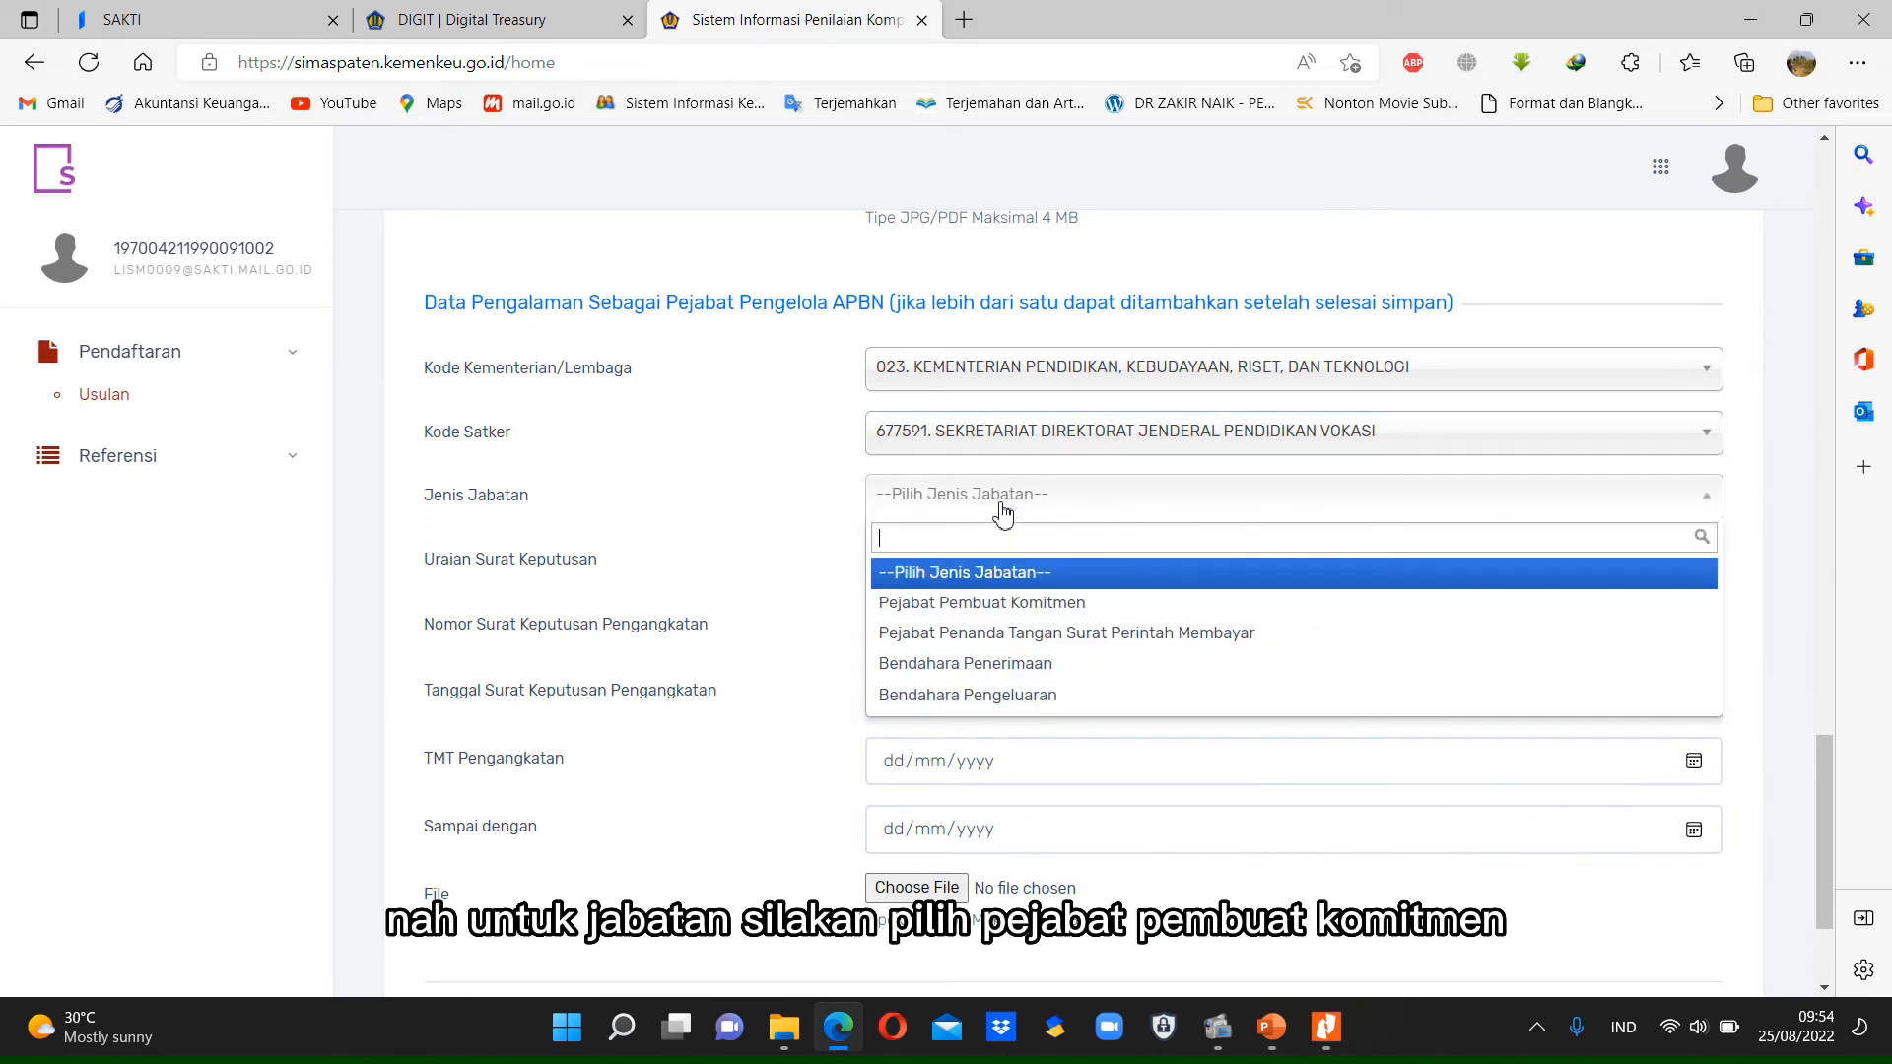
click(1020, 605)
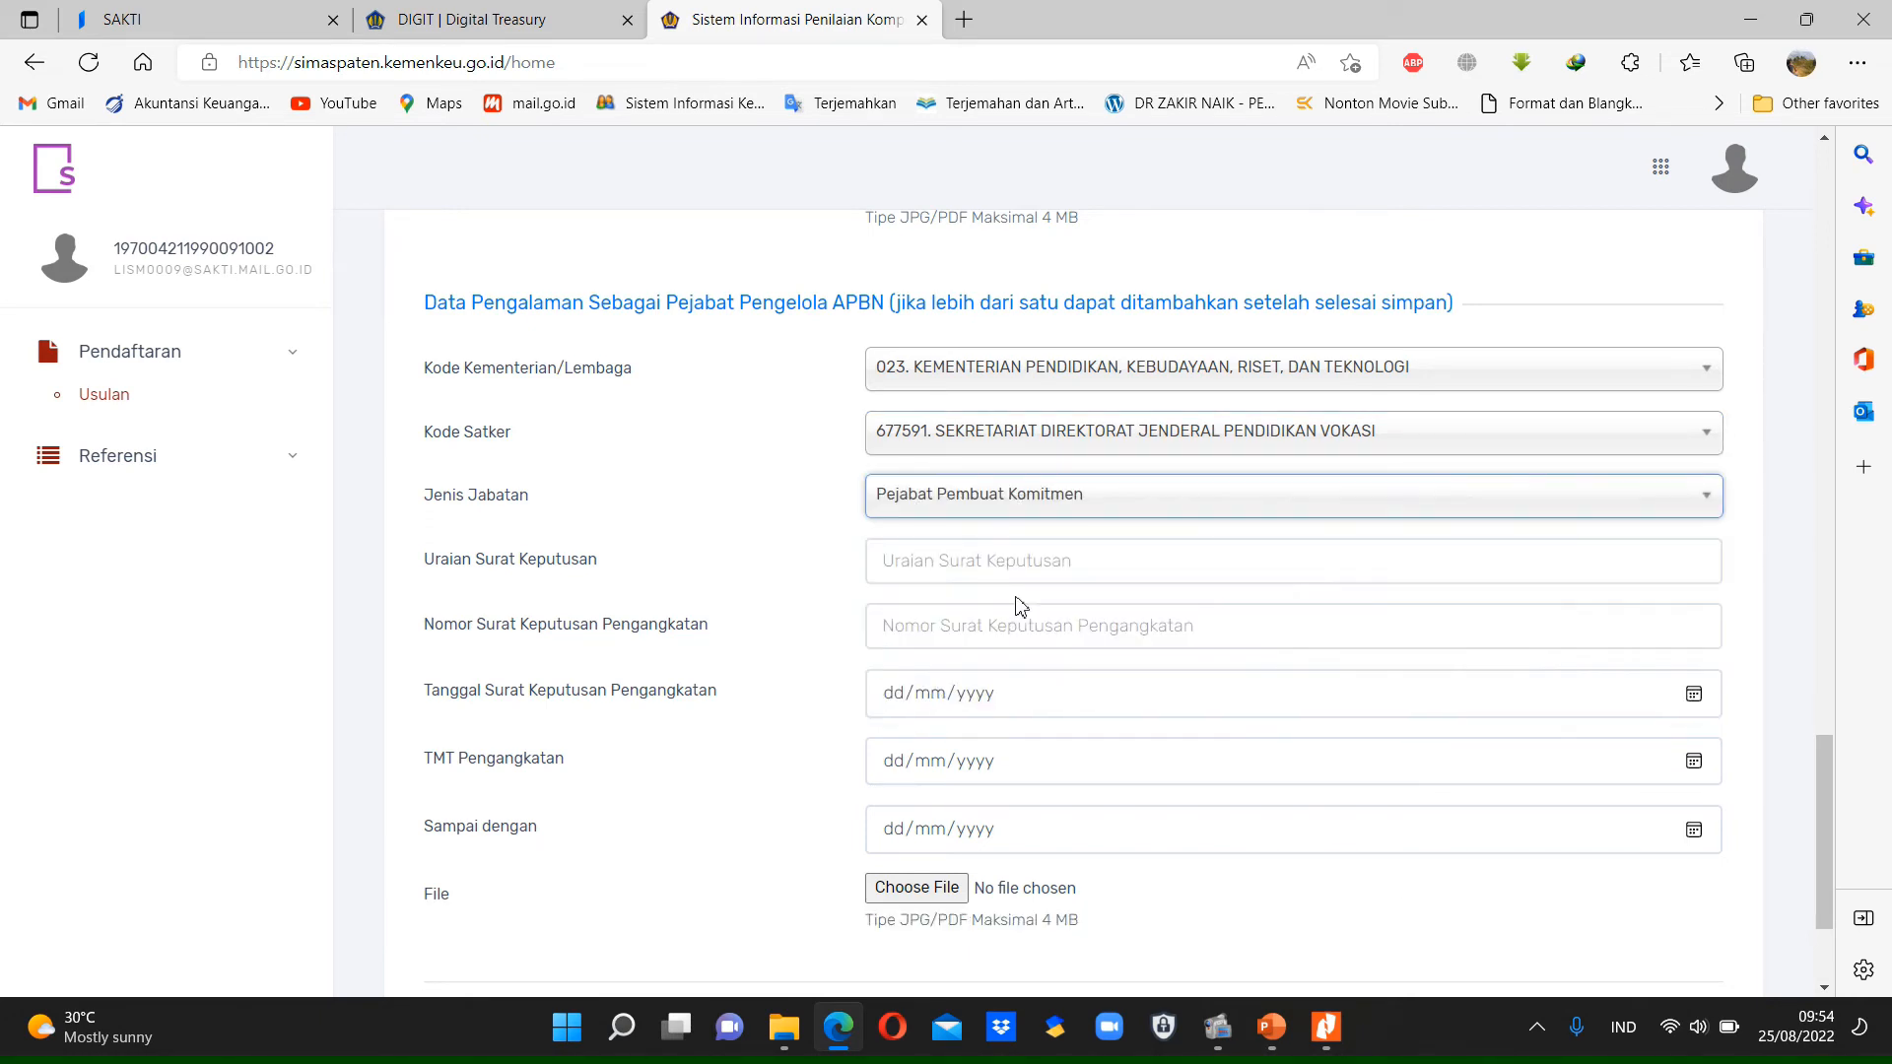
- Attach the PDF SK Perbendaharaan TA 2022 Setditjen Vokasi as the file in the APBN management experience section
scroll(762, 561, down, 1)
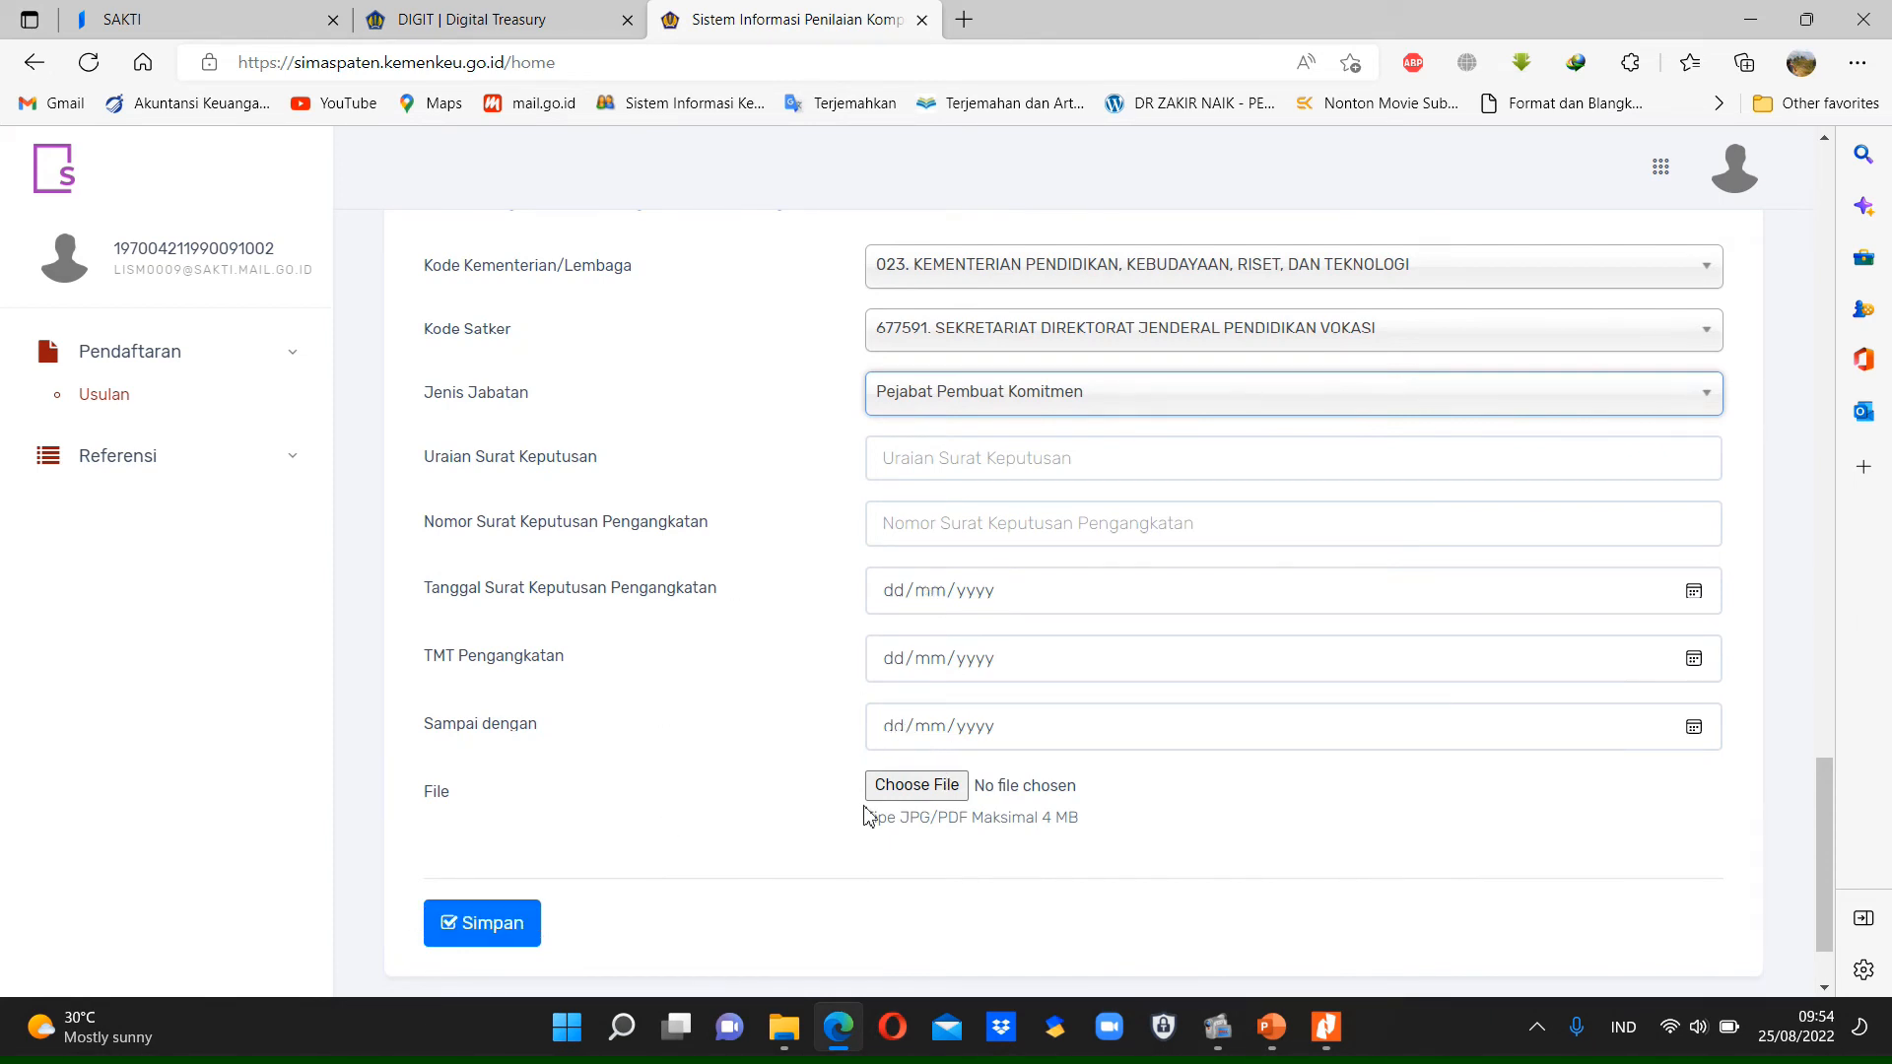
click(917, 799)
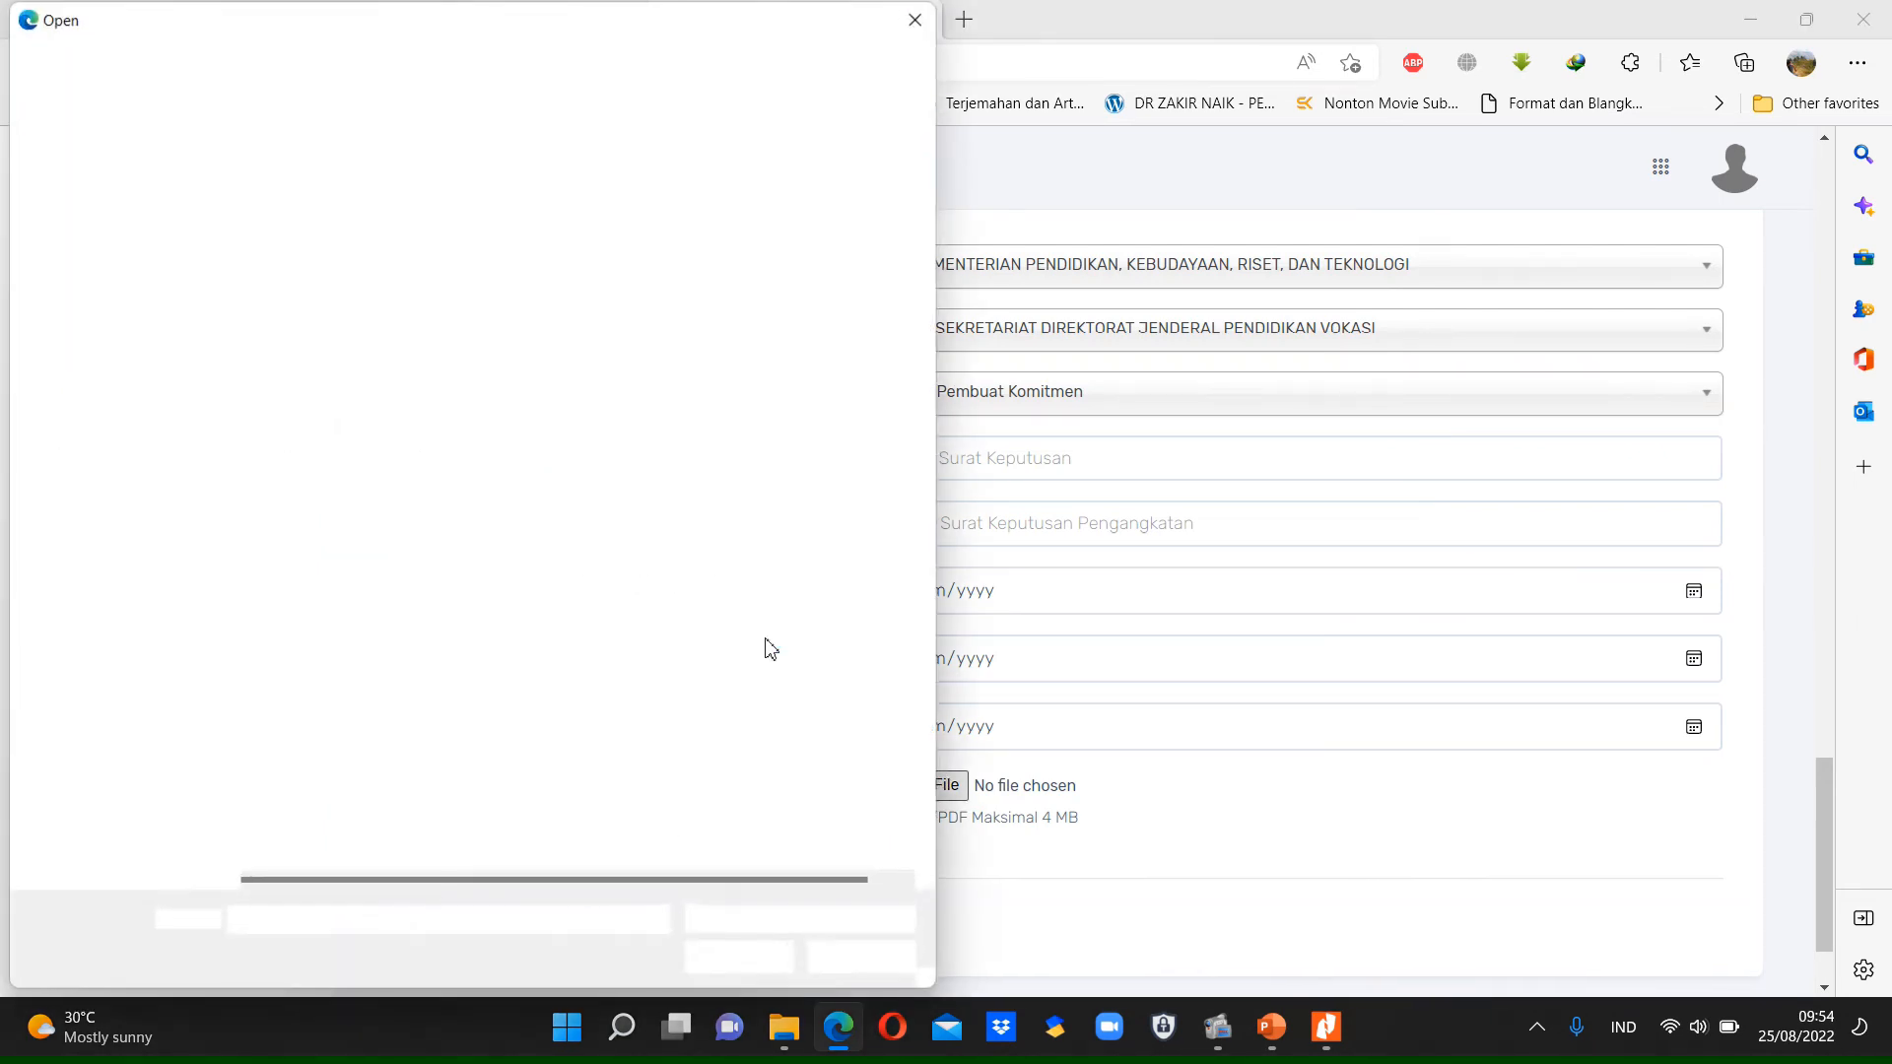
click(471, 532)
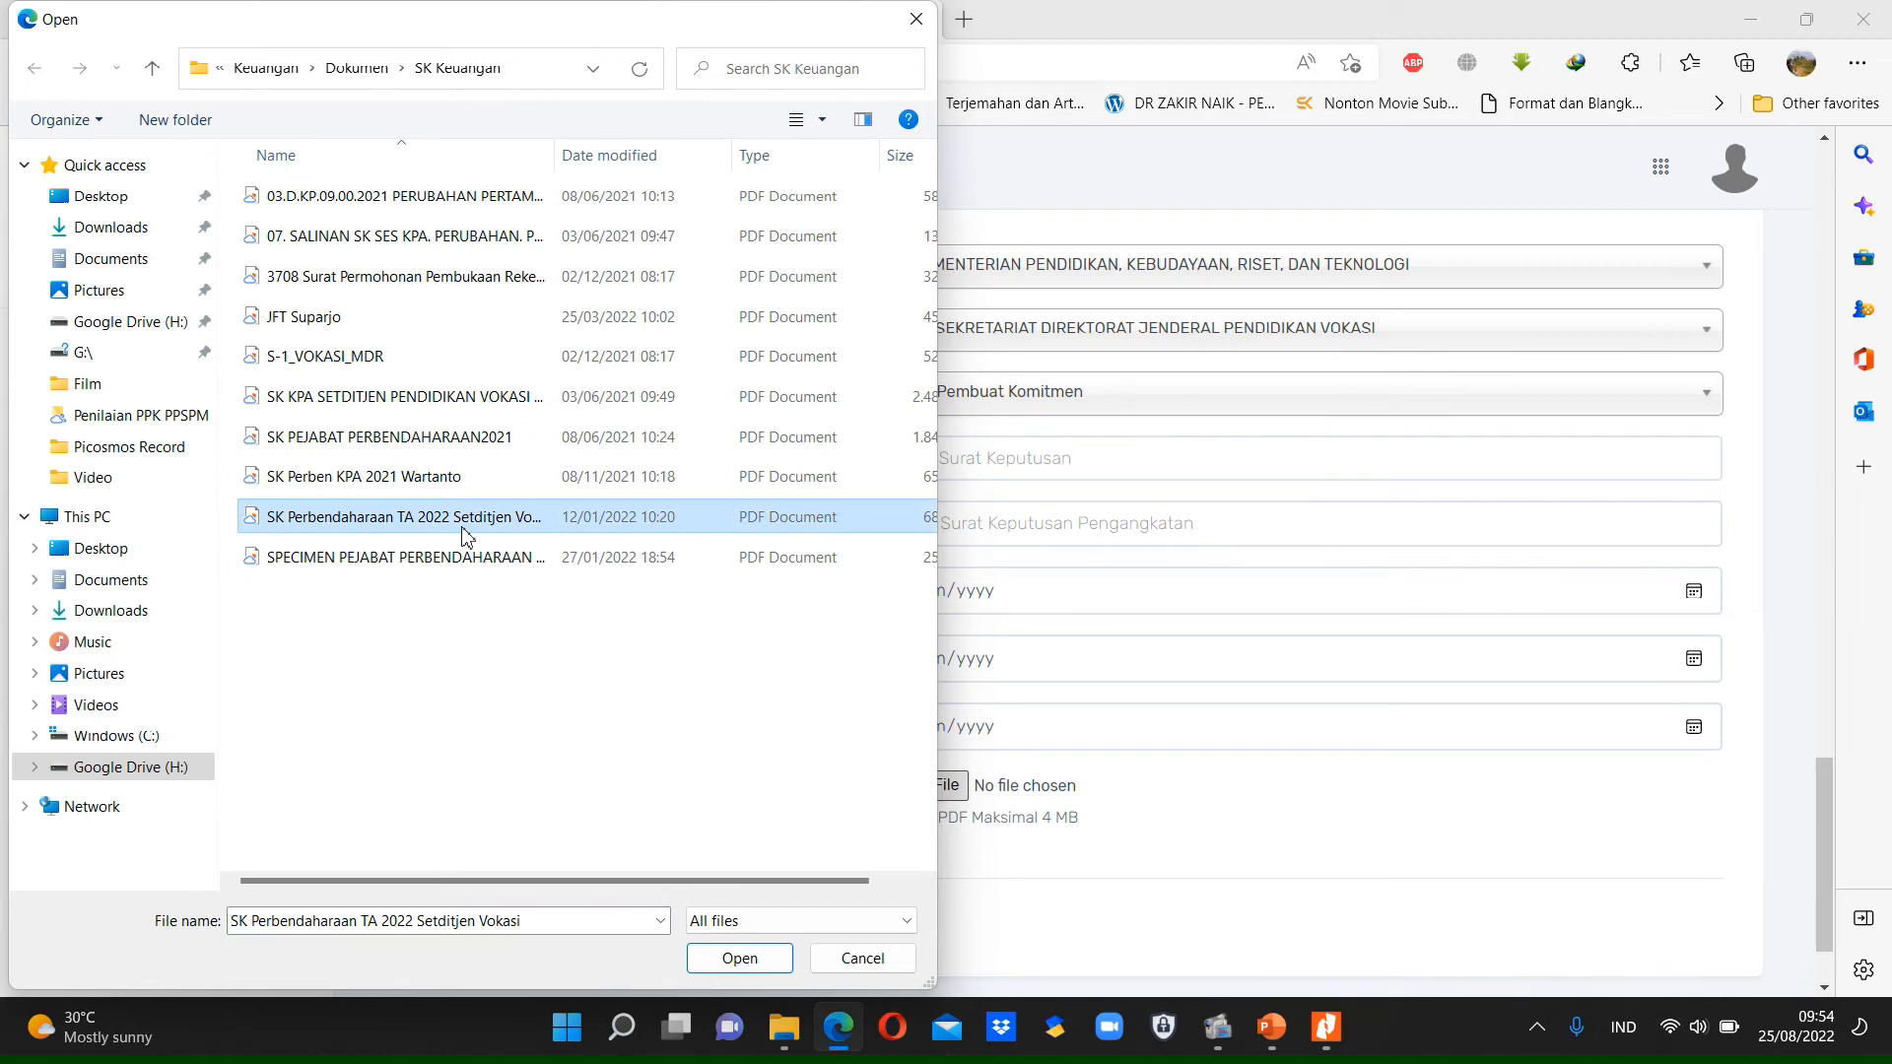
click(735, 961)
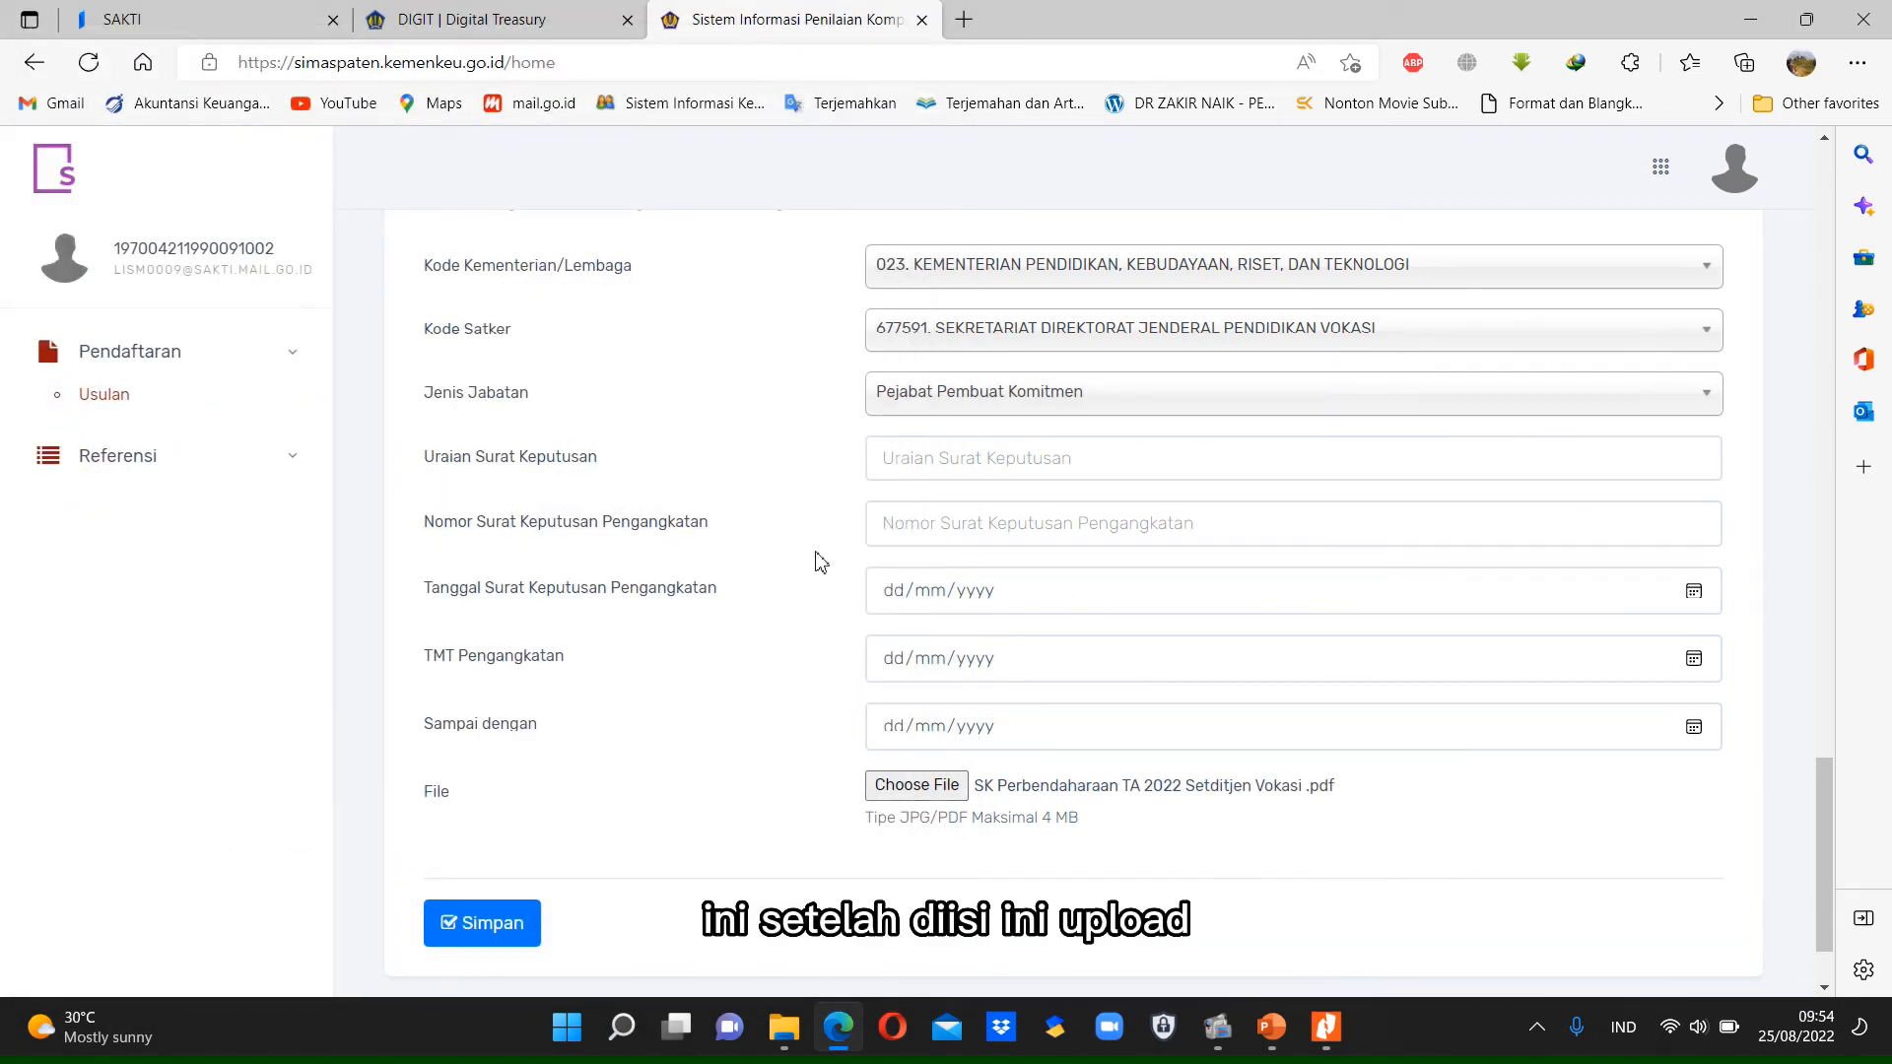
- Review the proposal form from Data Pejabat through the rank, education, structural position and training sections
scroll(783, 663, up, 20)
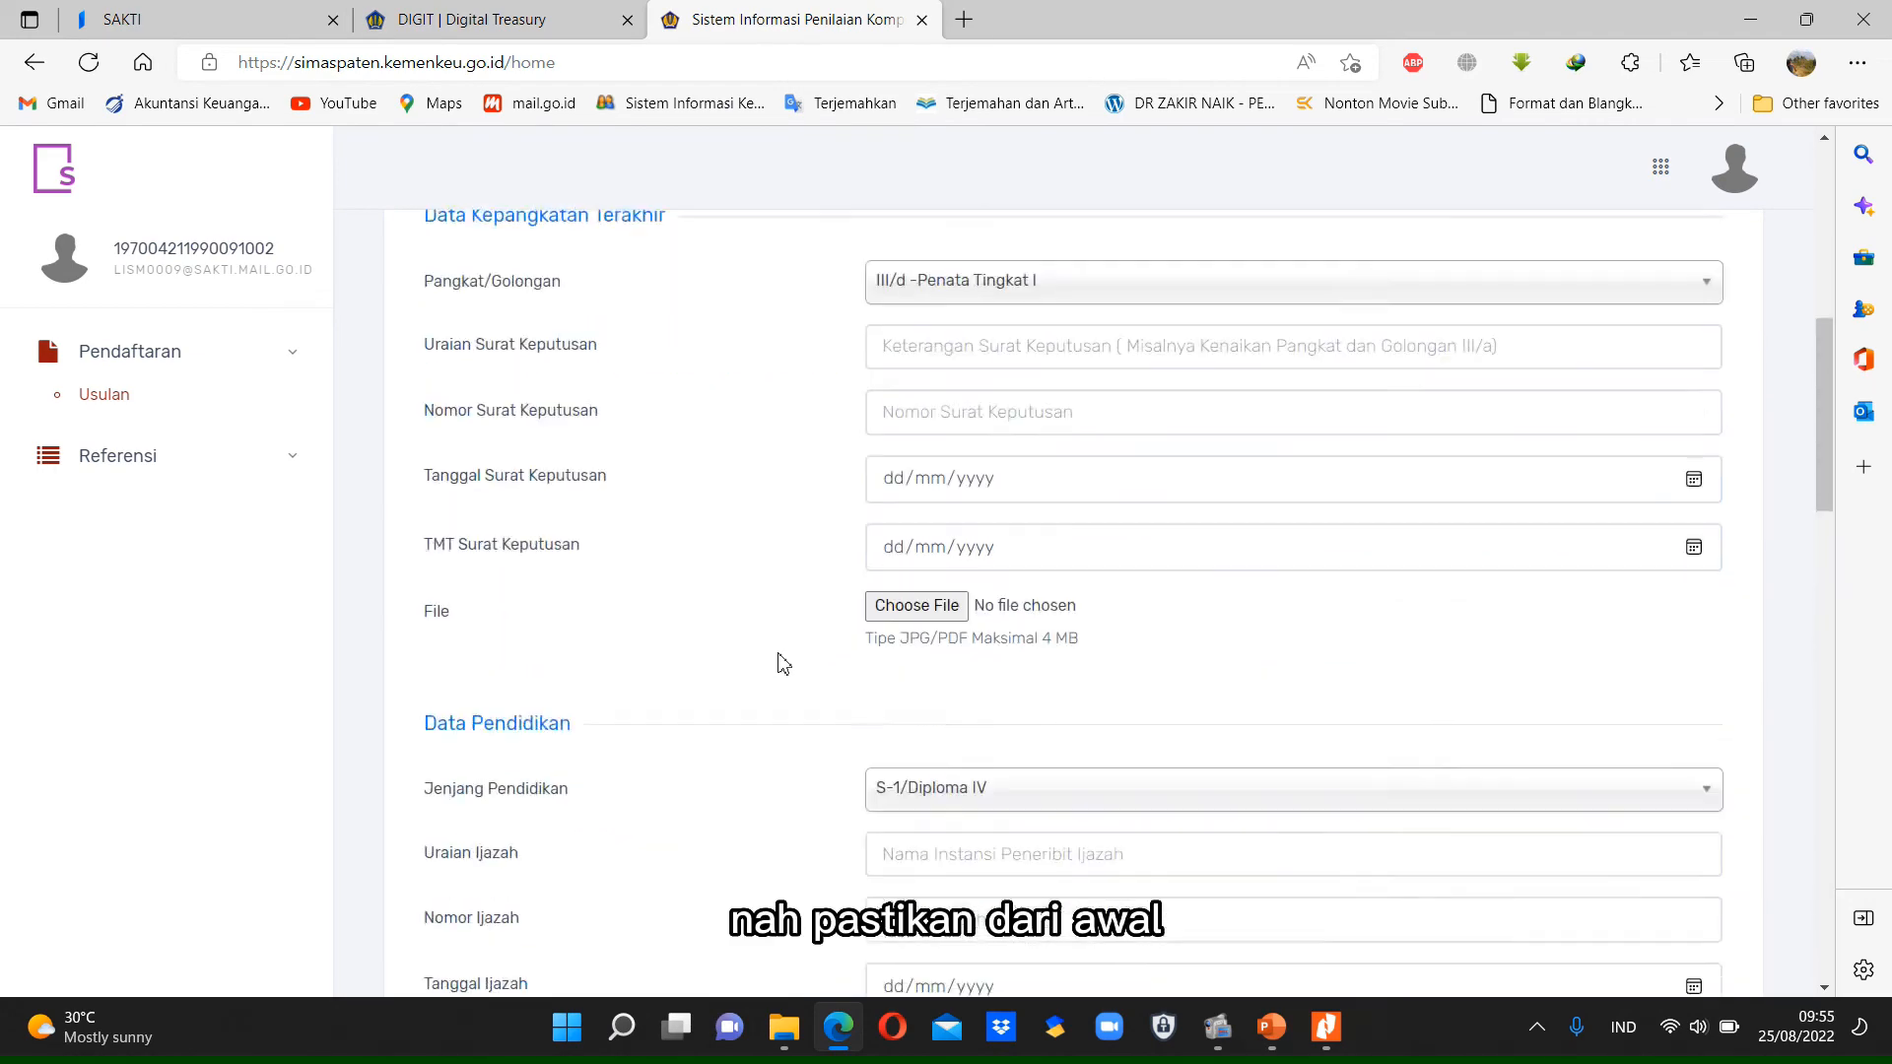
scroll(784, 663, down, 1)
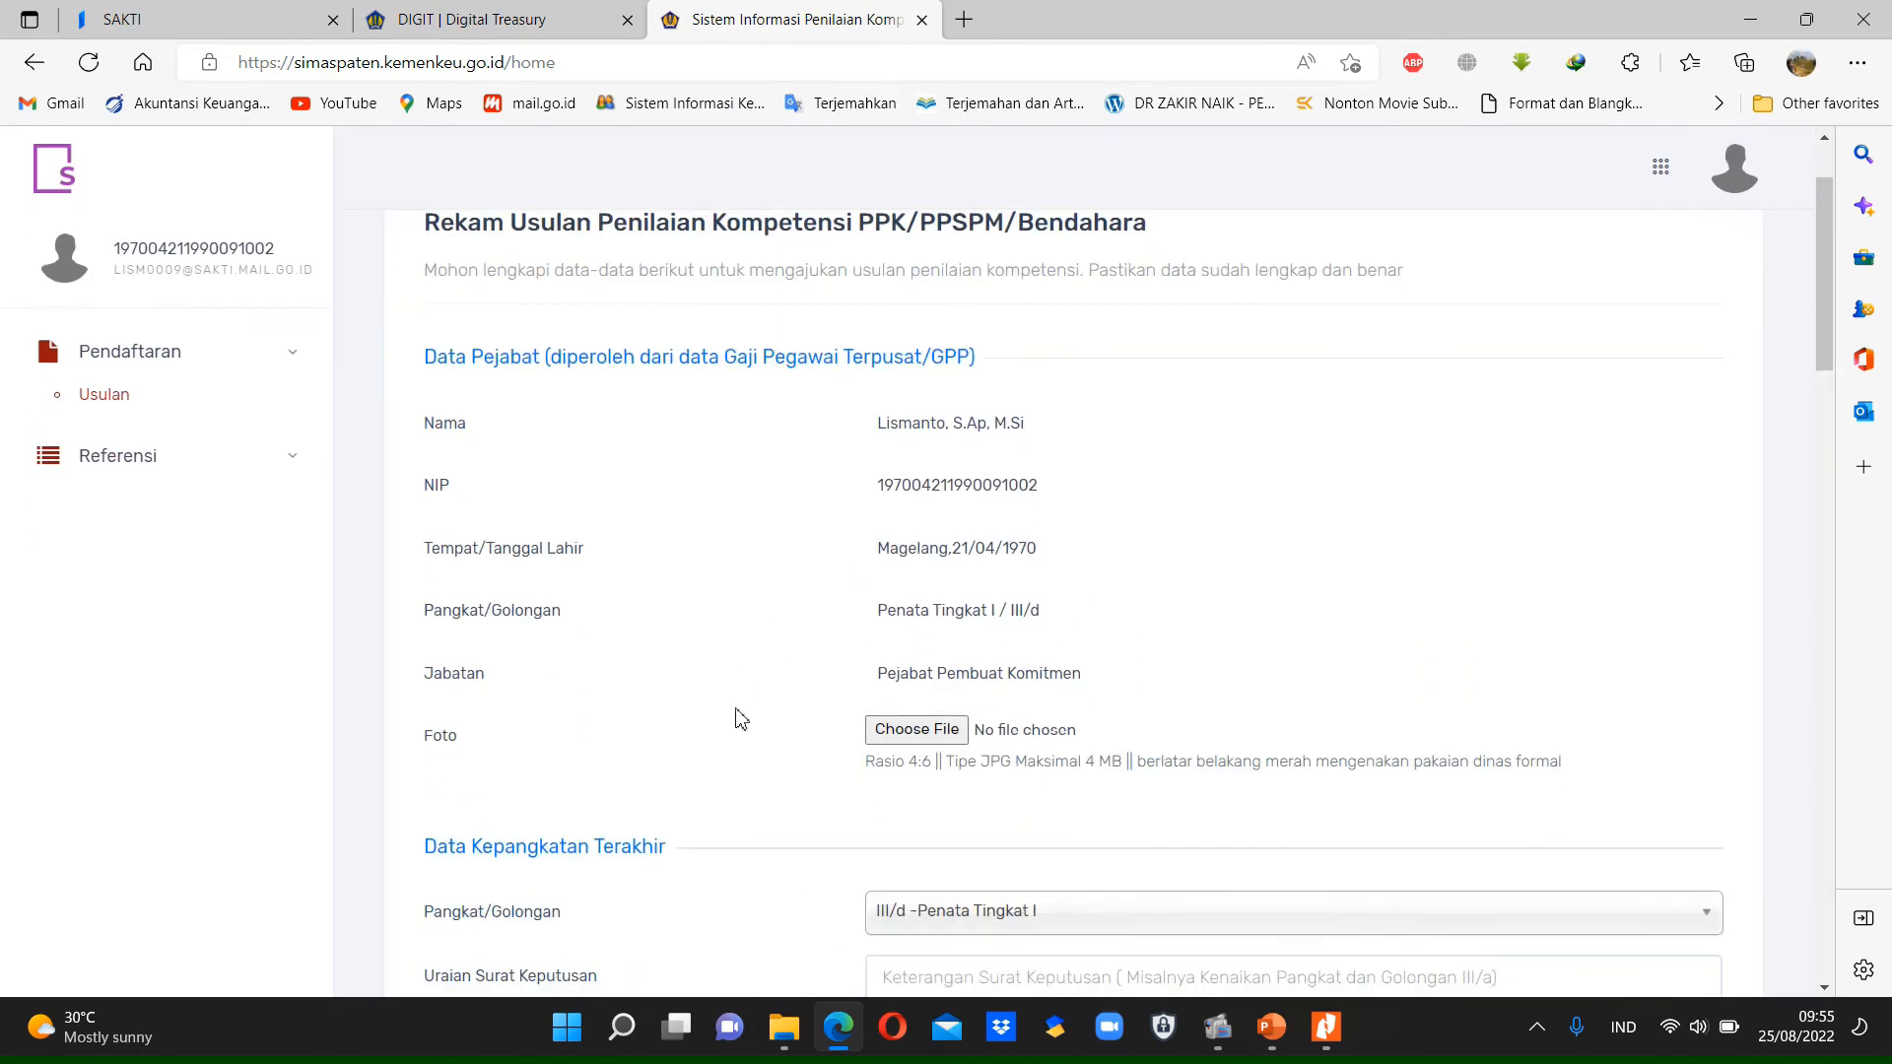
scroll(1106, 652, down, 4)
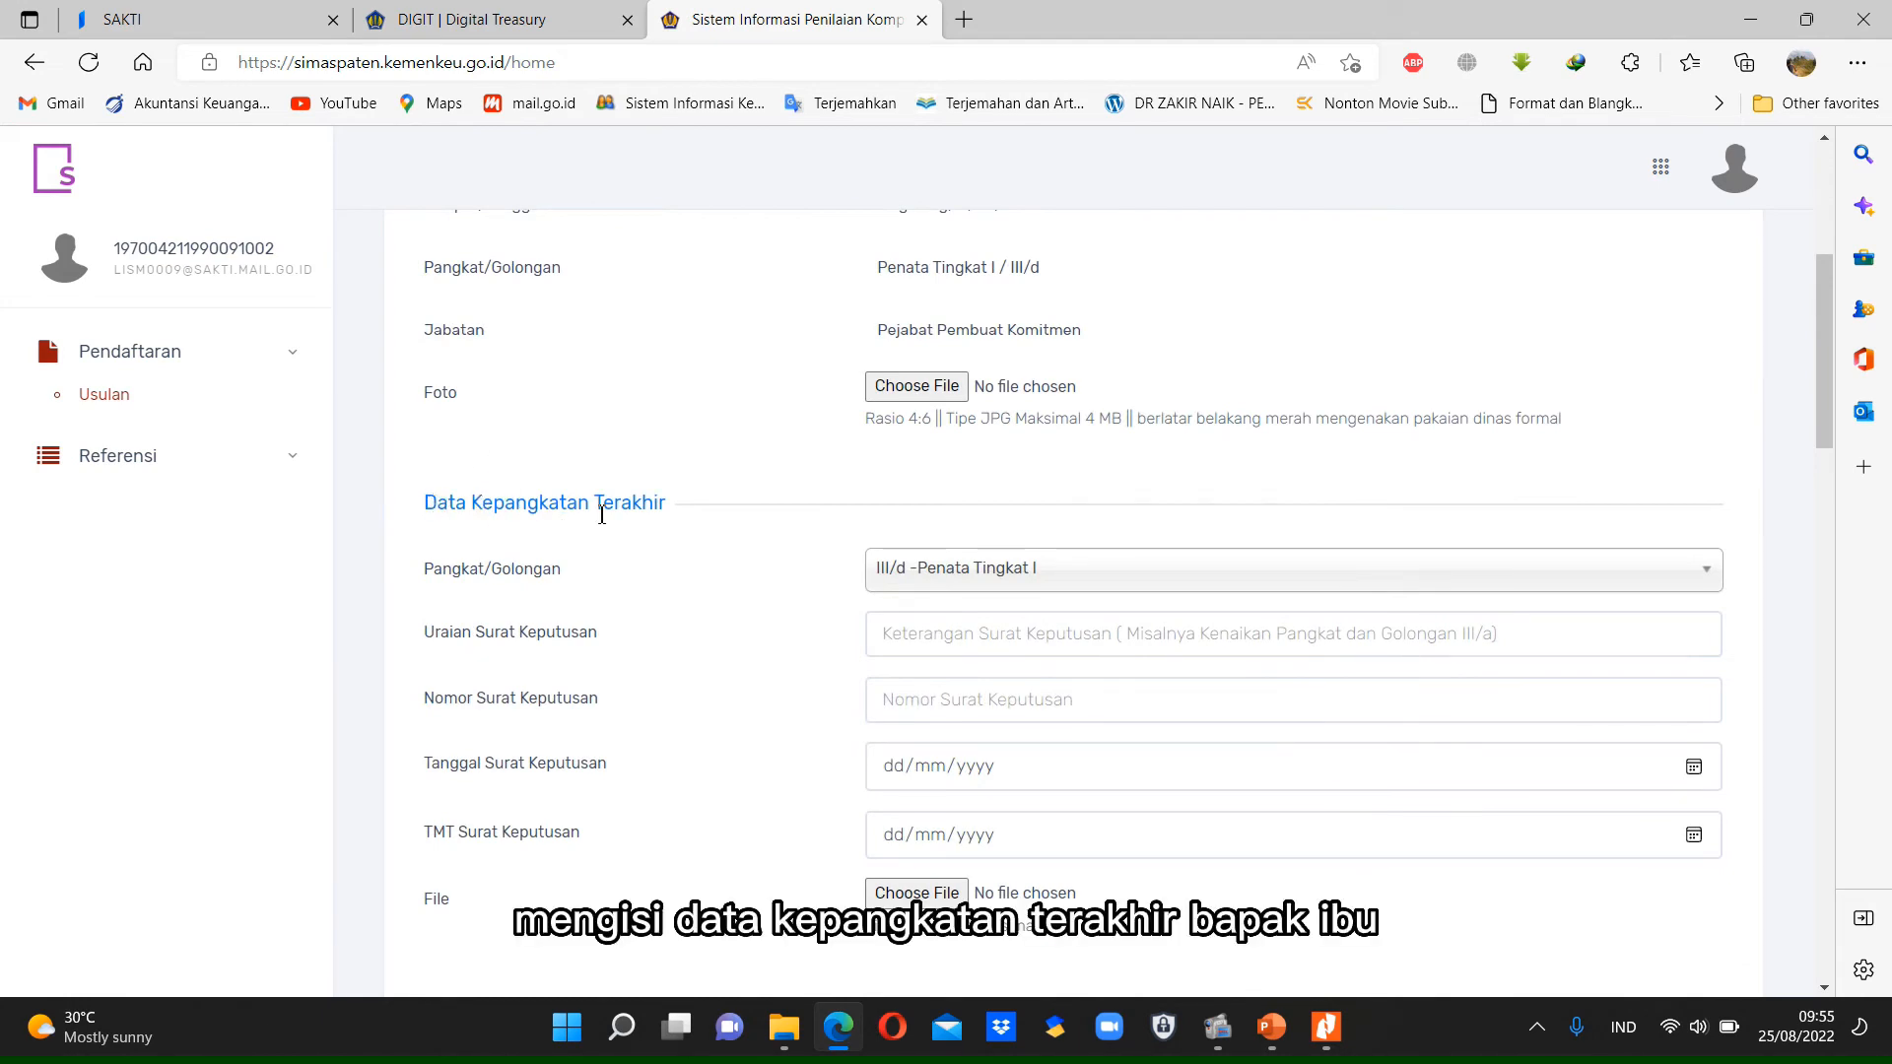
scroll(699, 521, down, 6)
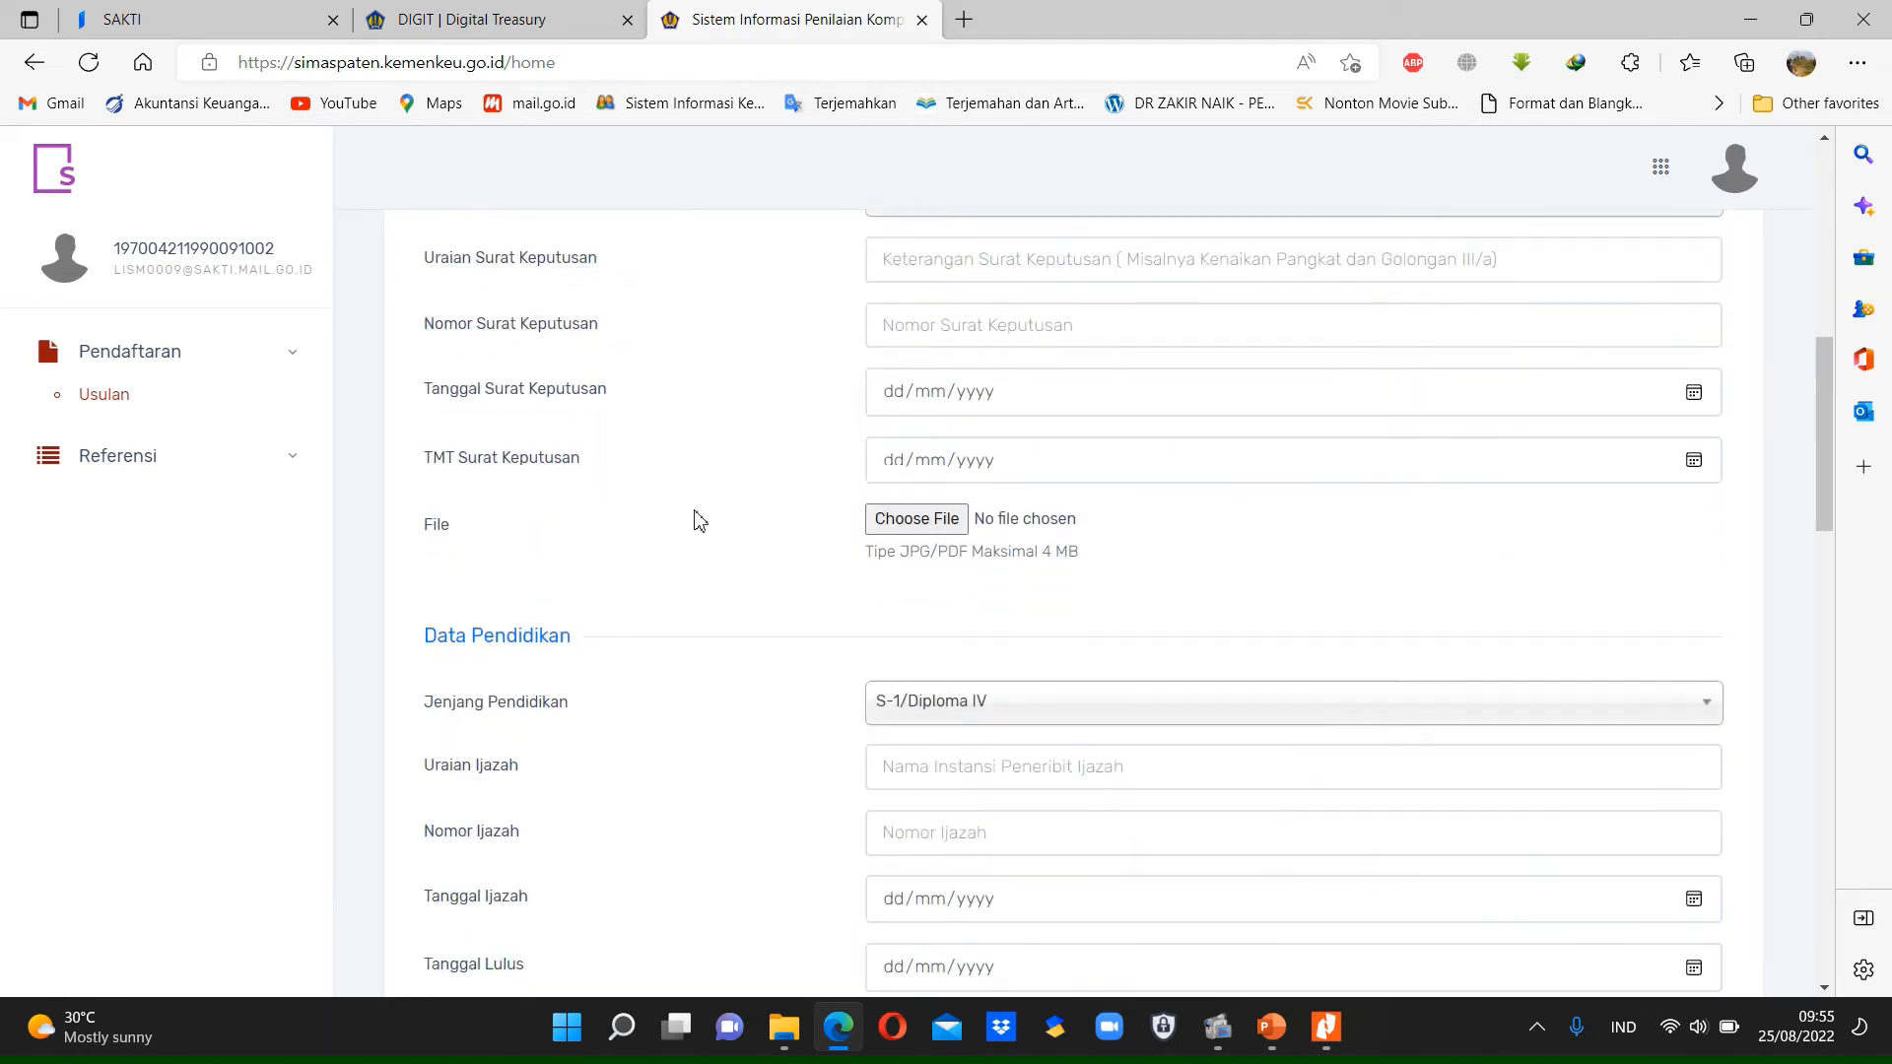
scroll(700, 520, down, 1)
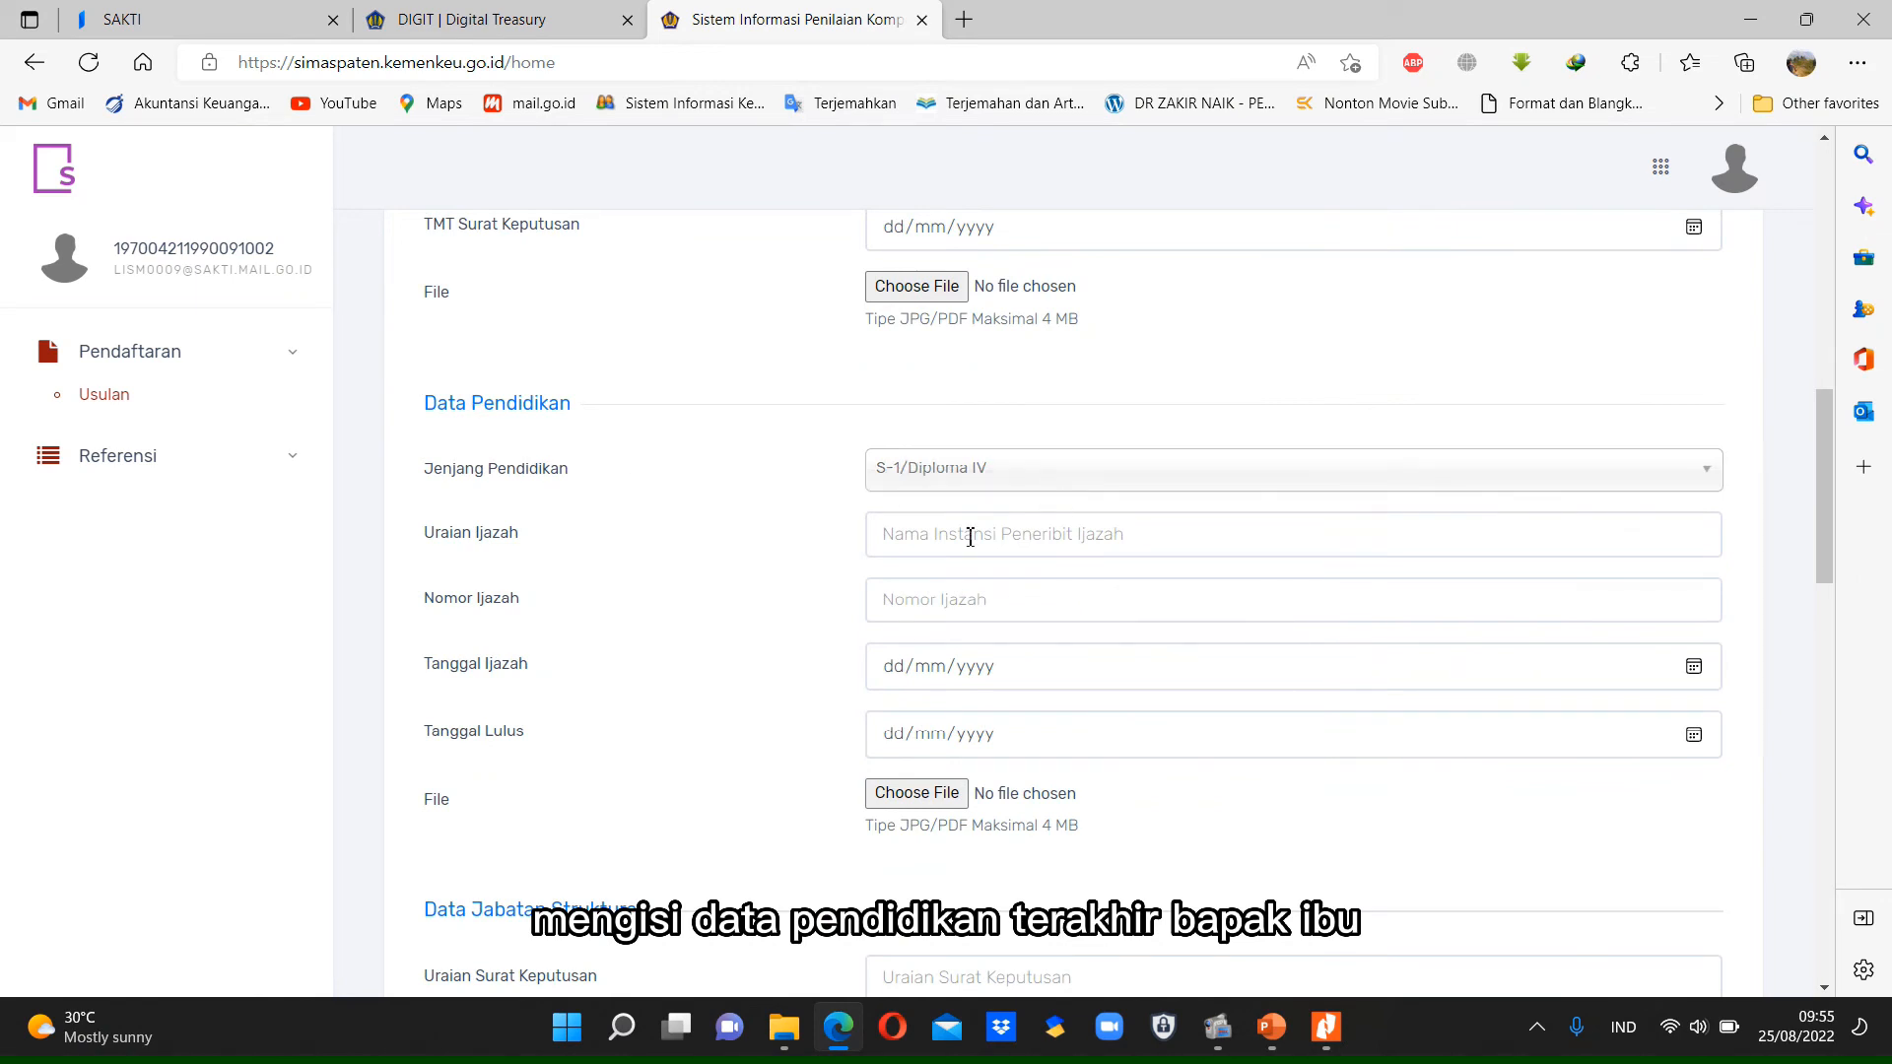
scroll(872, 680, down, 1)
scroll(872, 680, down, 5)
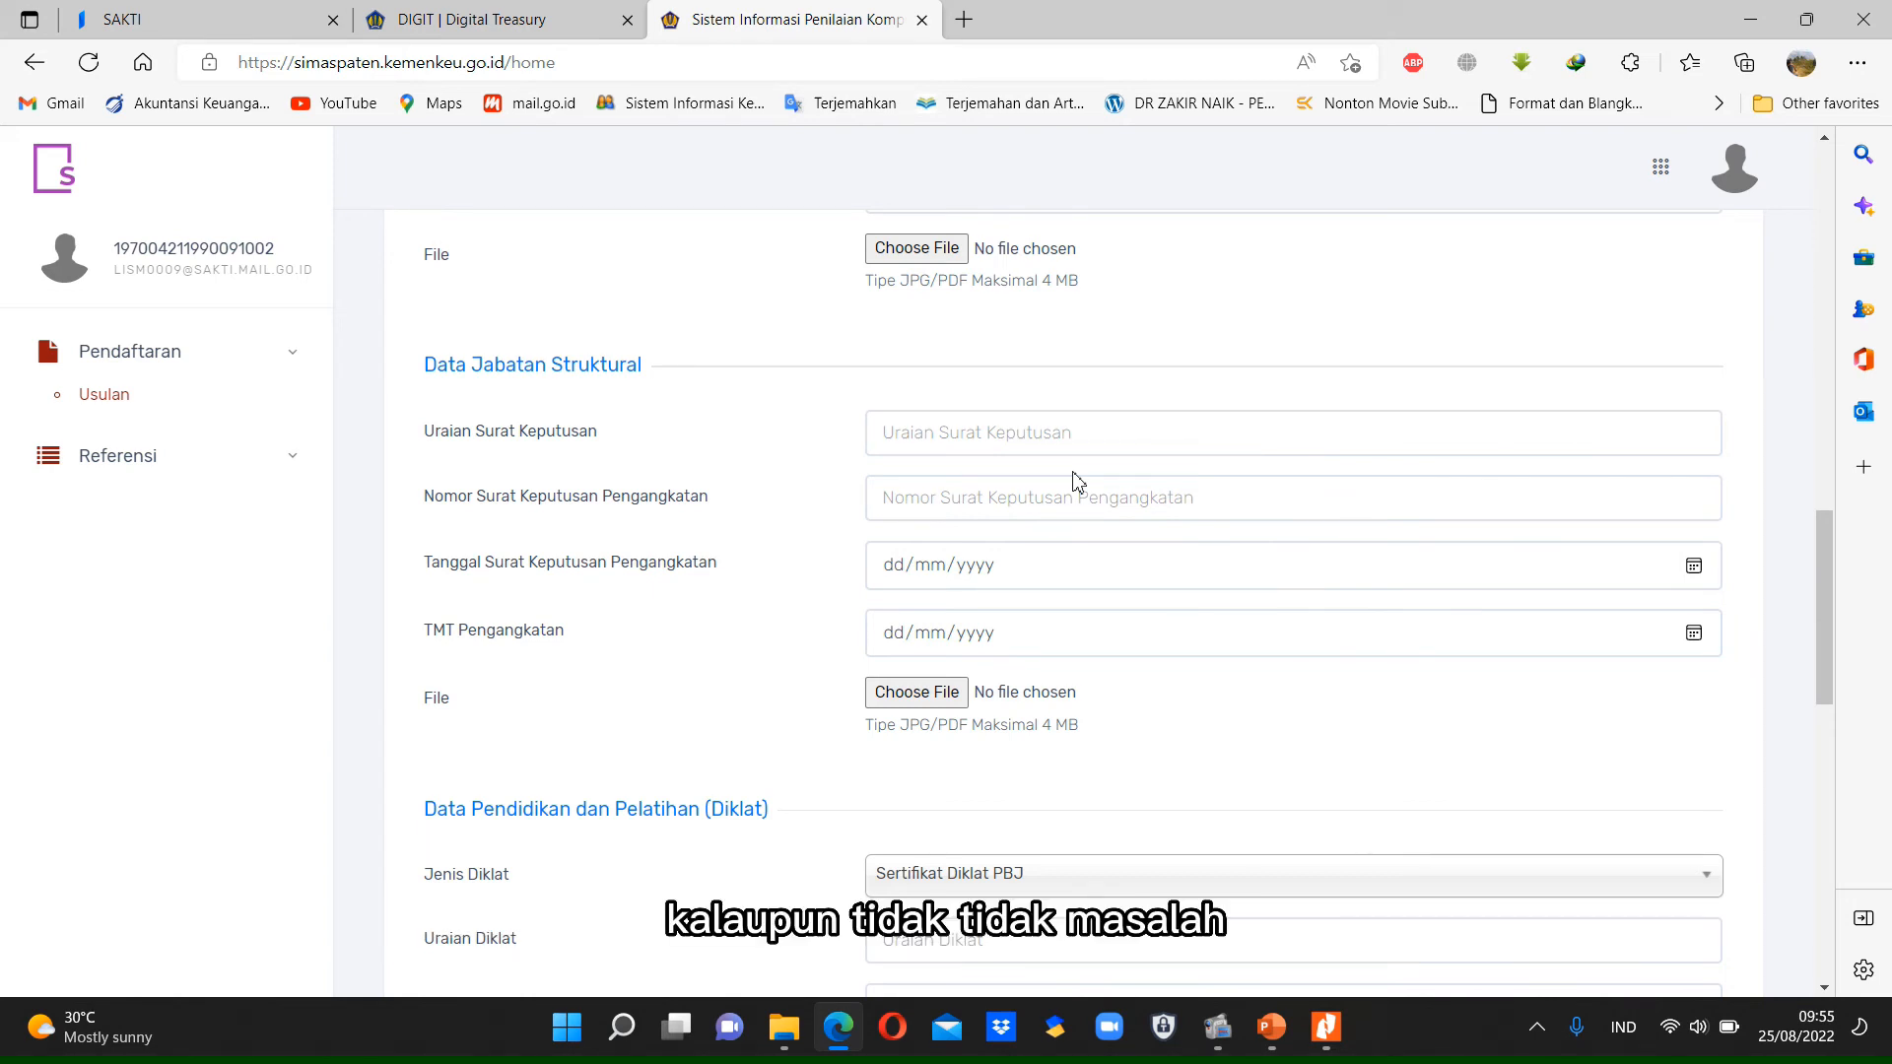
scroll(877, 652, down, 3)
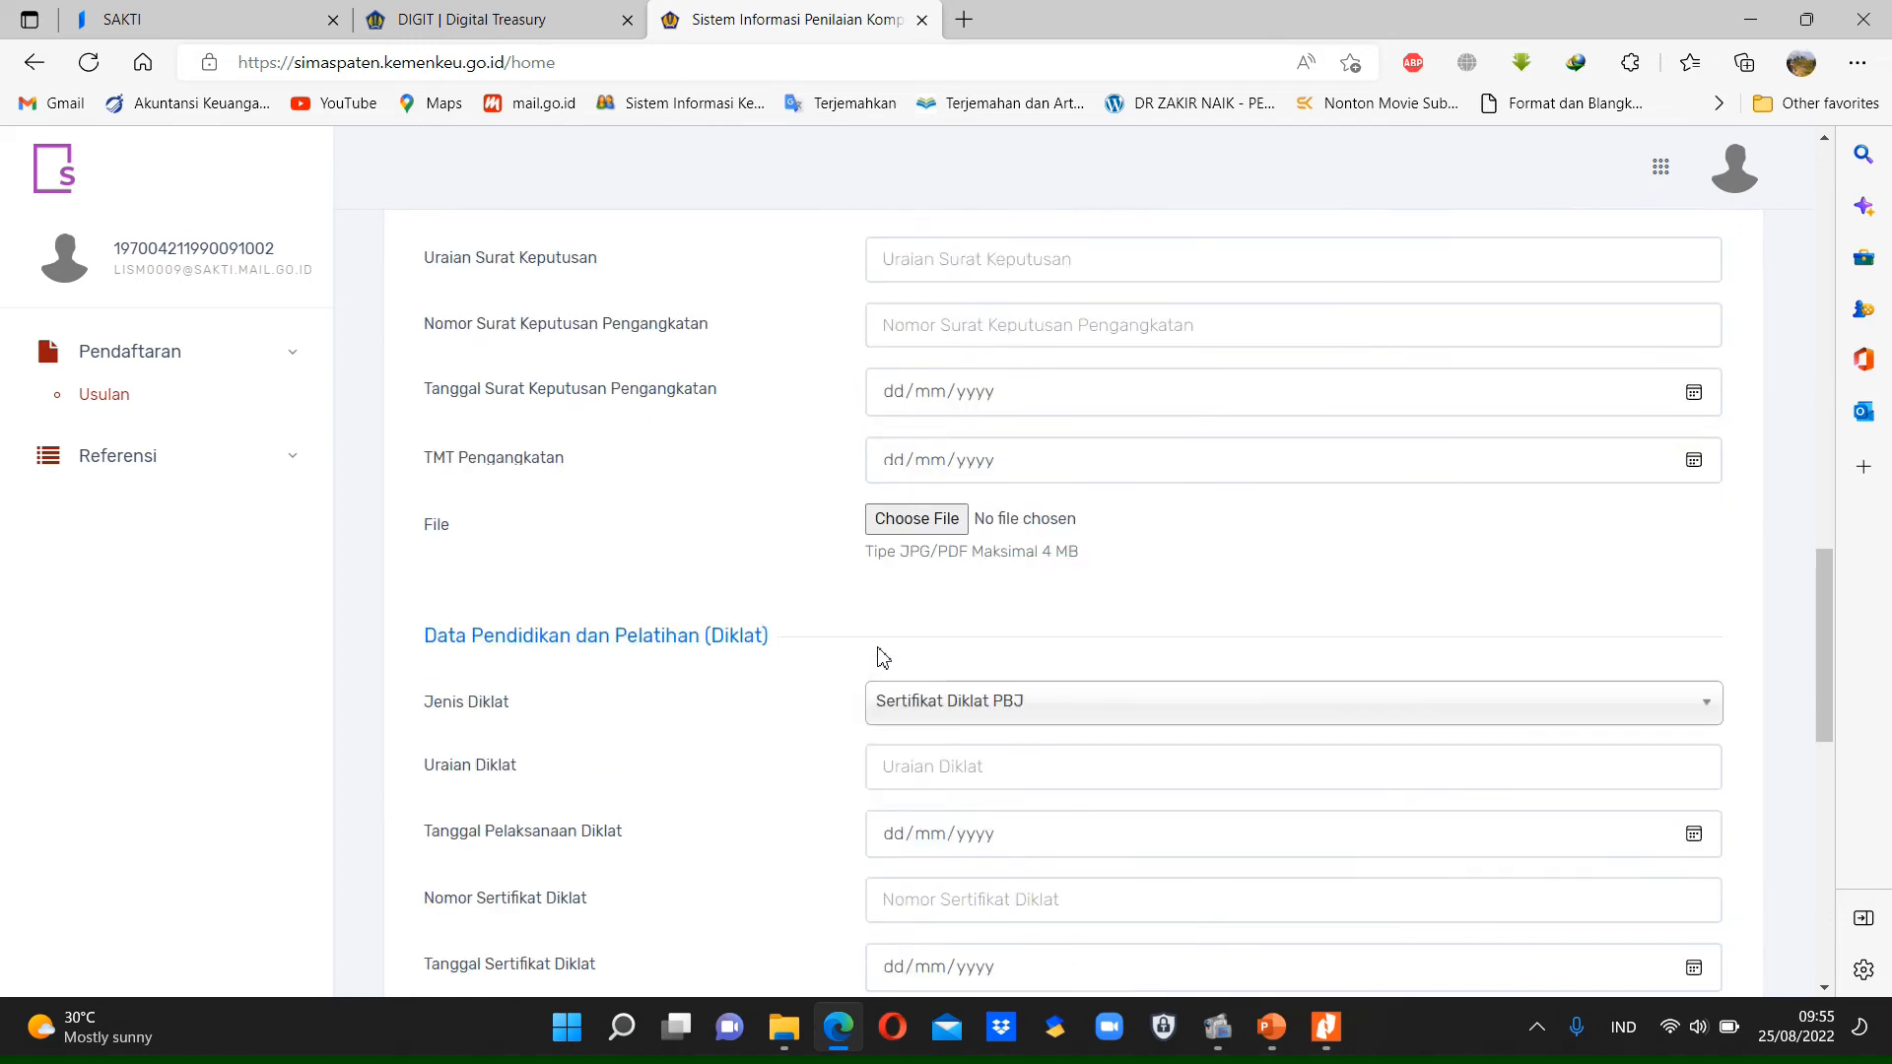
scroll(859, 611, down, 1)
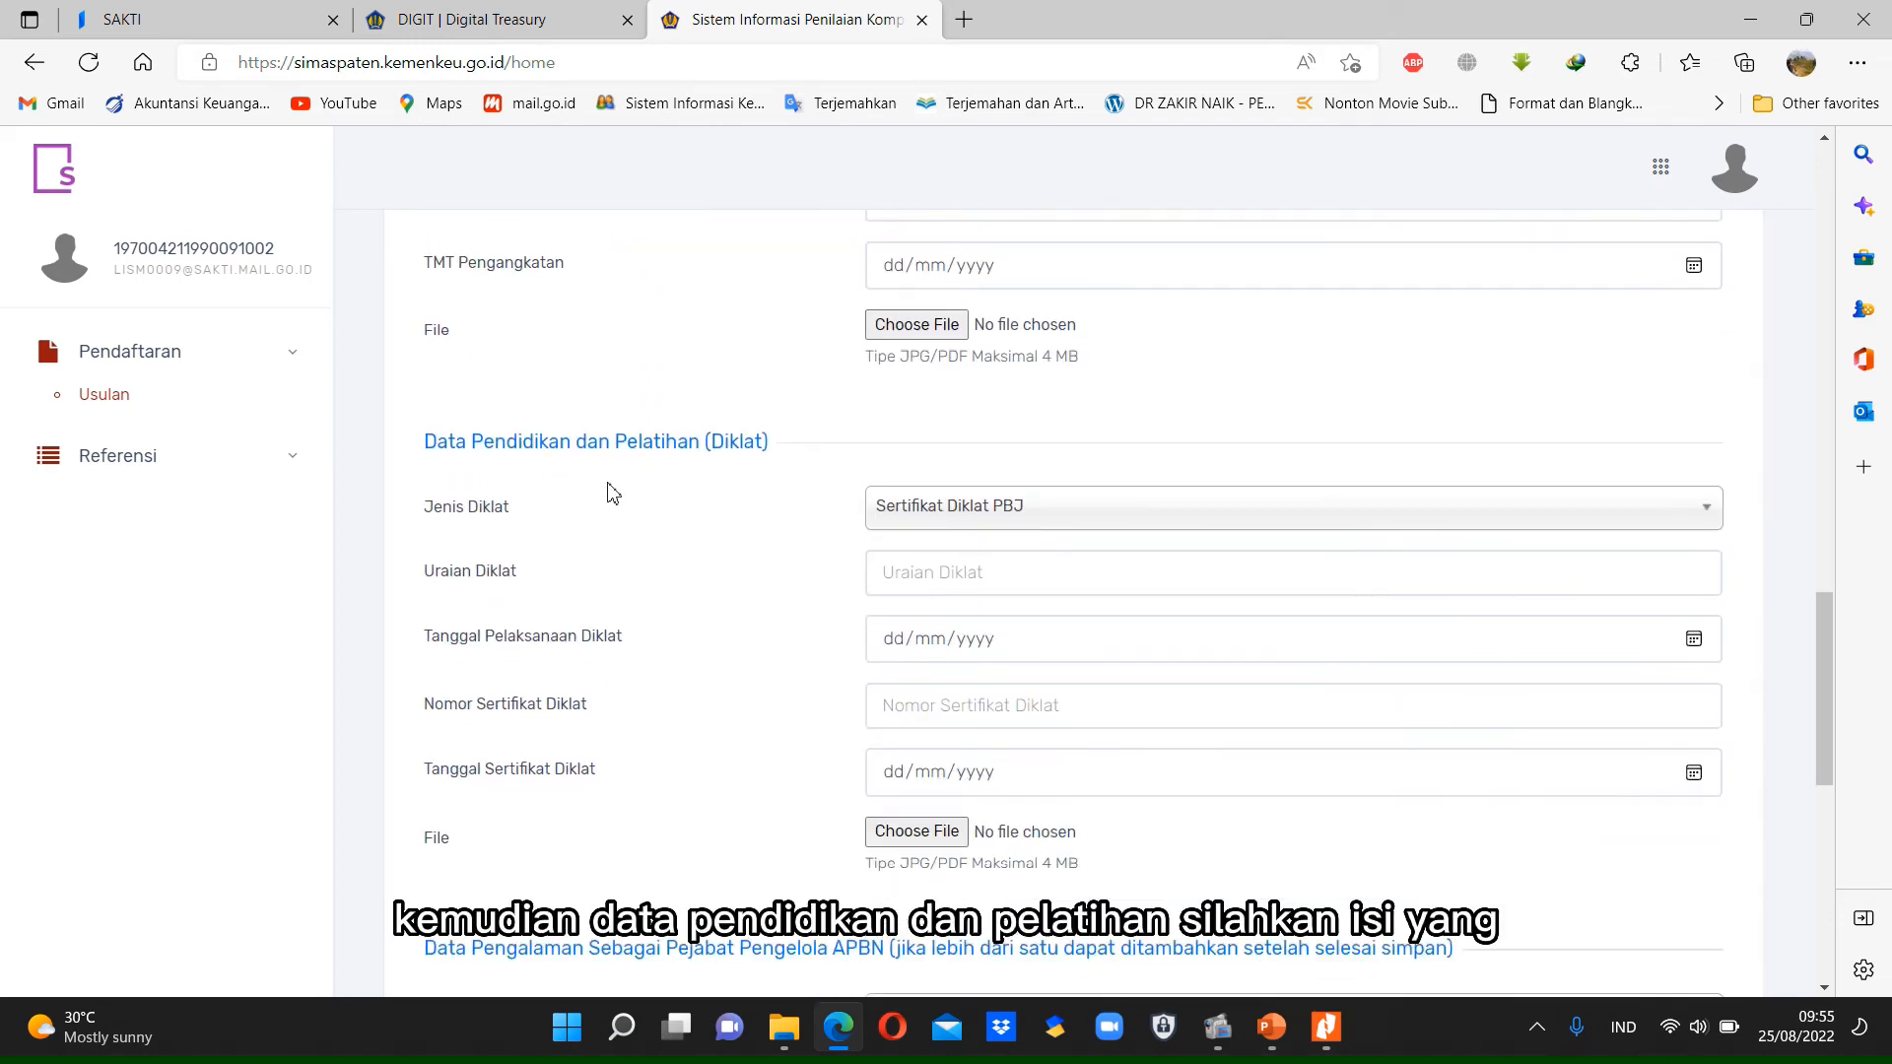
- Check the Jenis Diklat options and keep Sertifikat Diklat PBJ selected
click(986, 514)
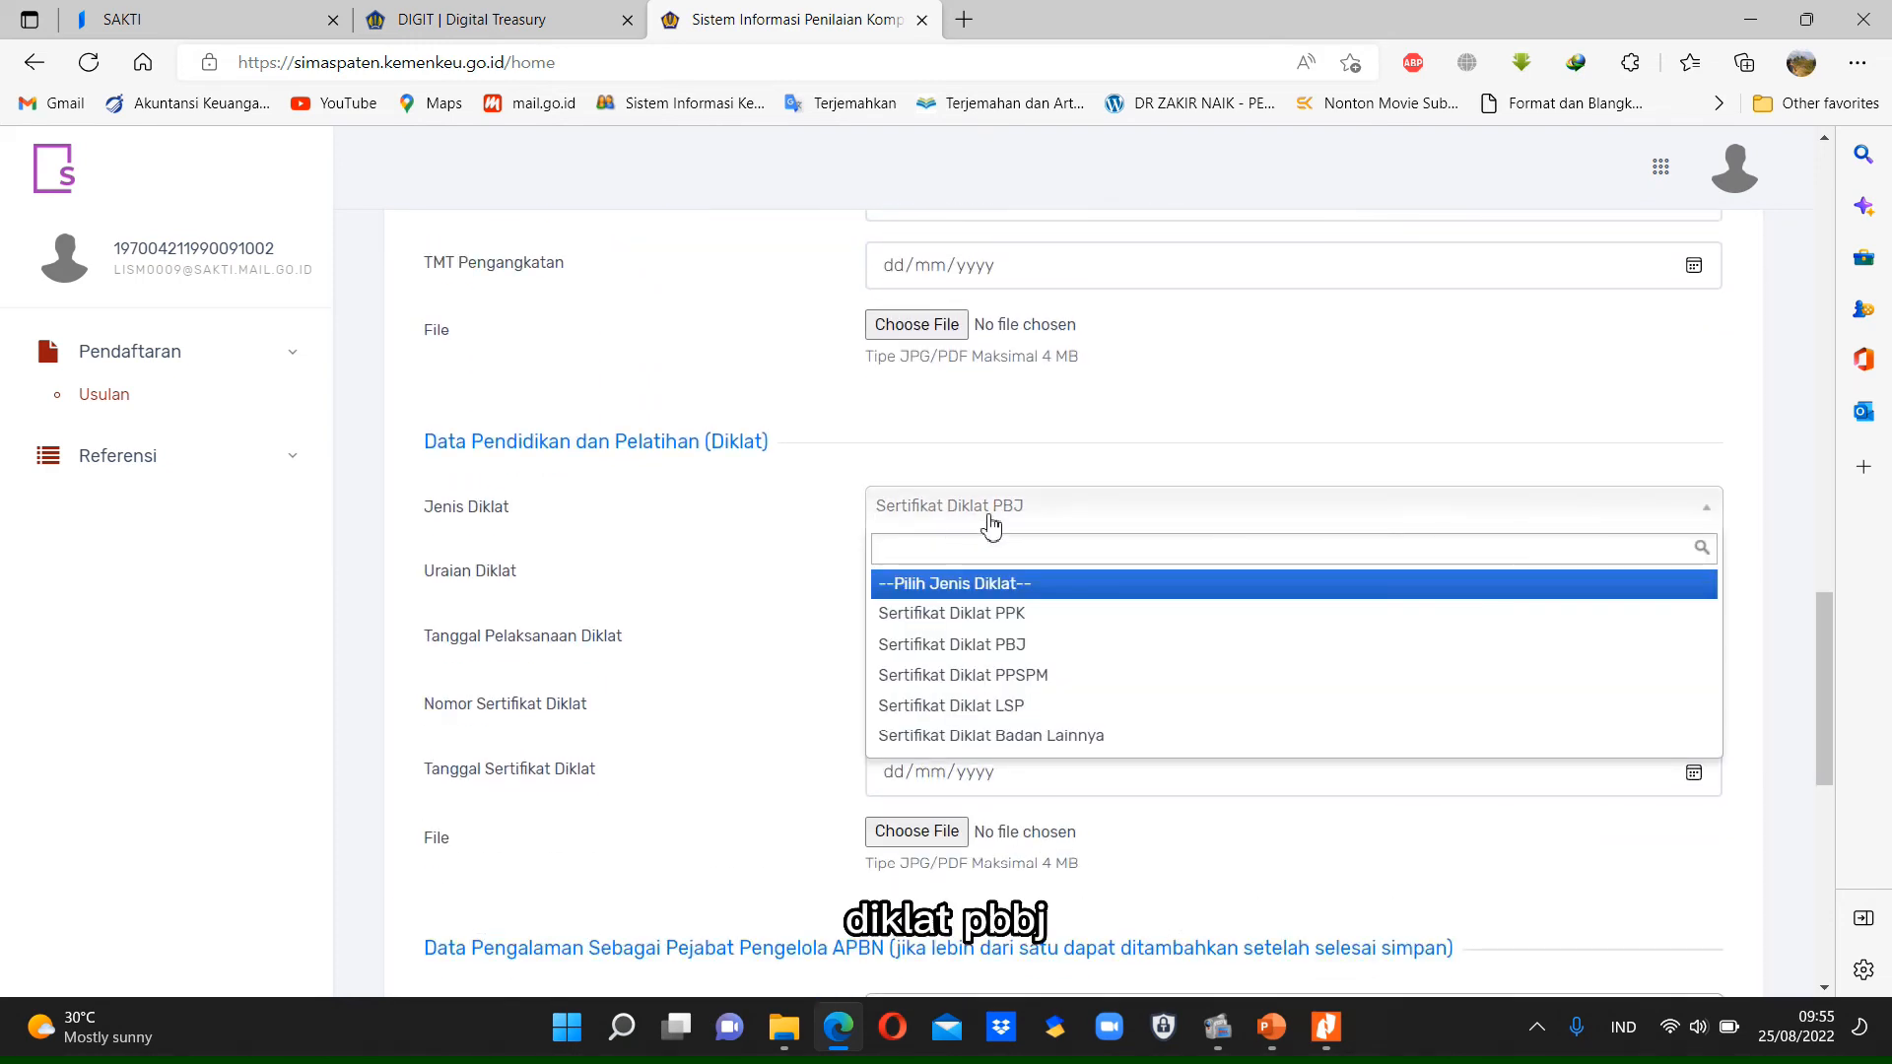
click(1035, 658)
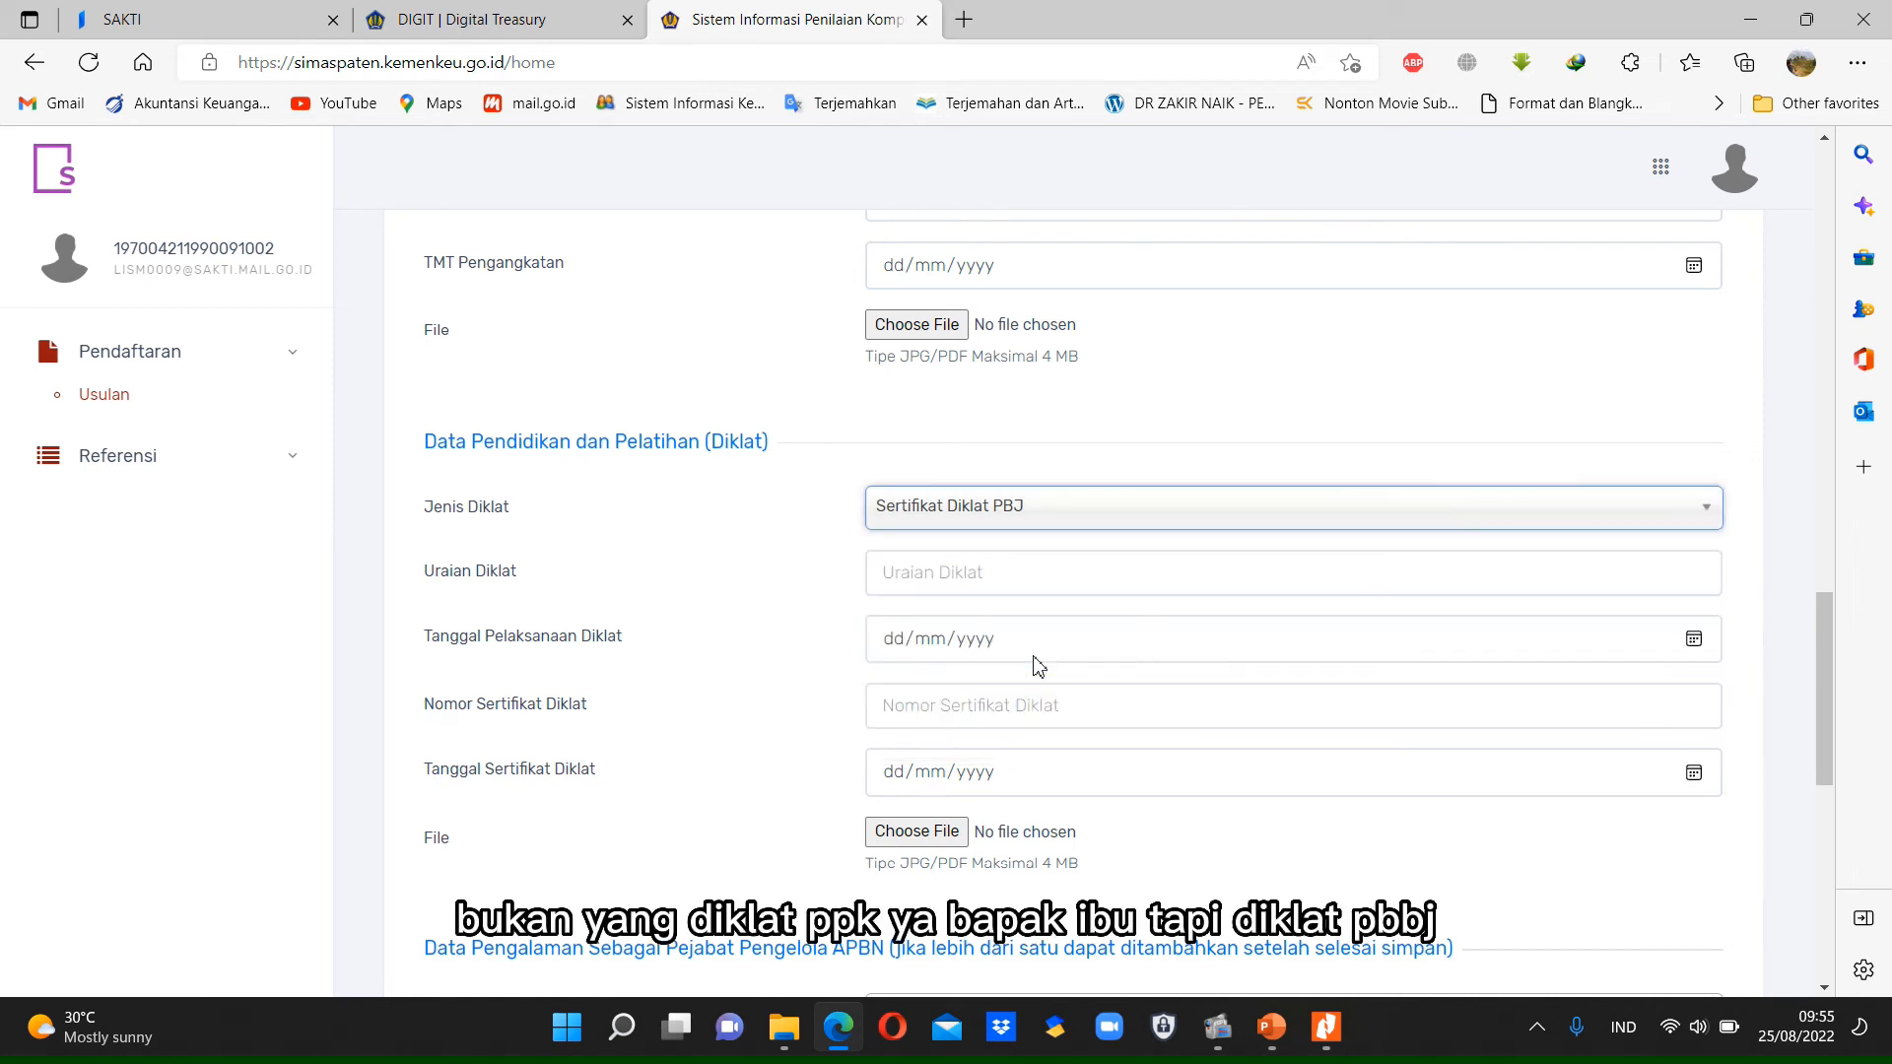
click(980, 518)
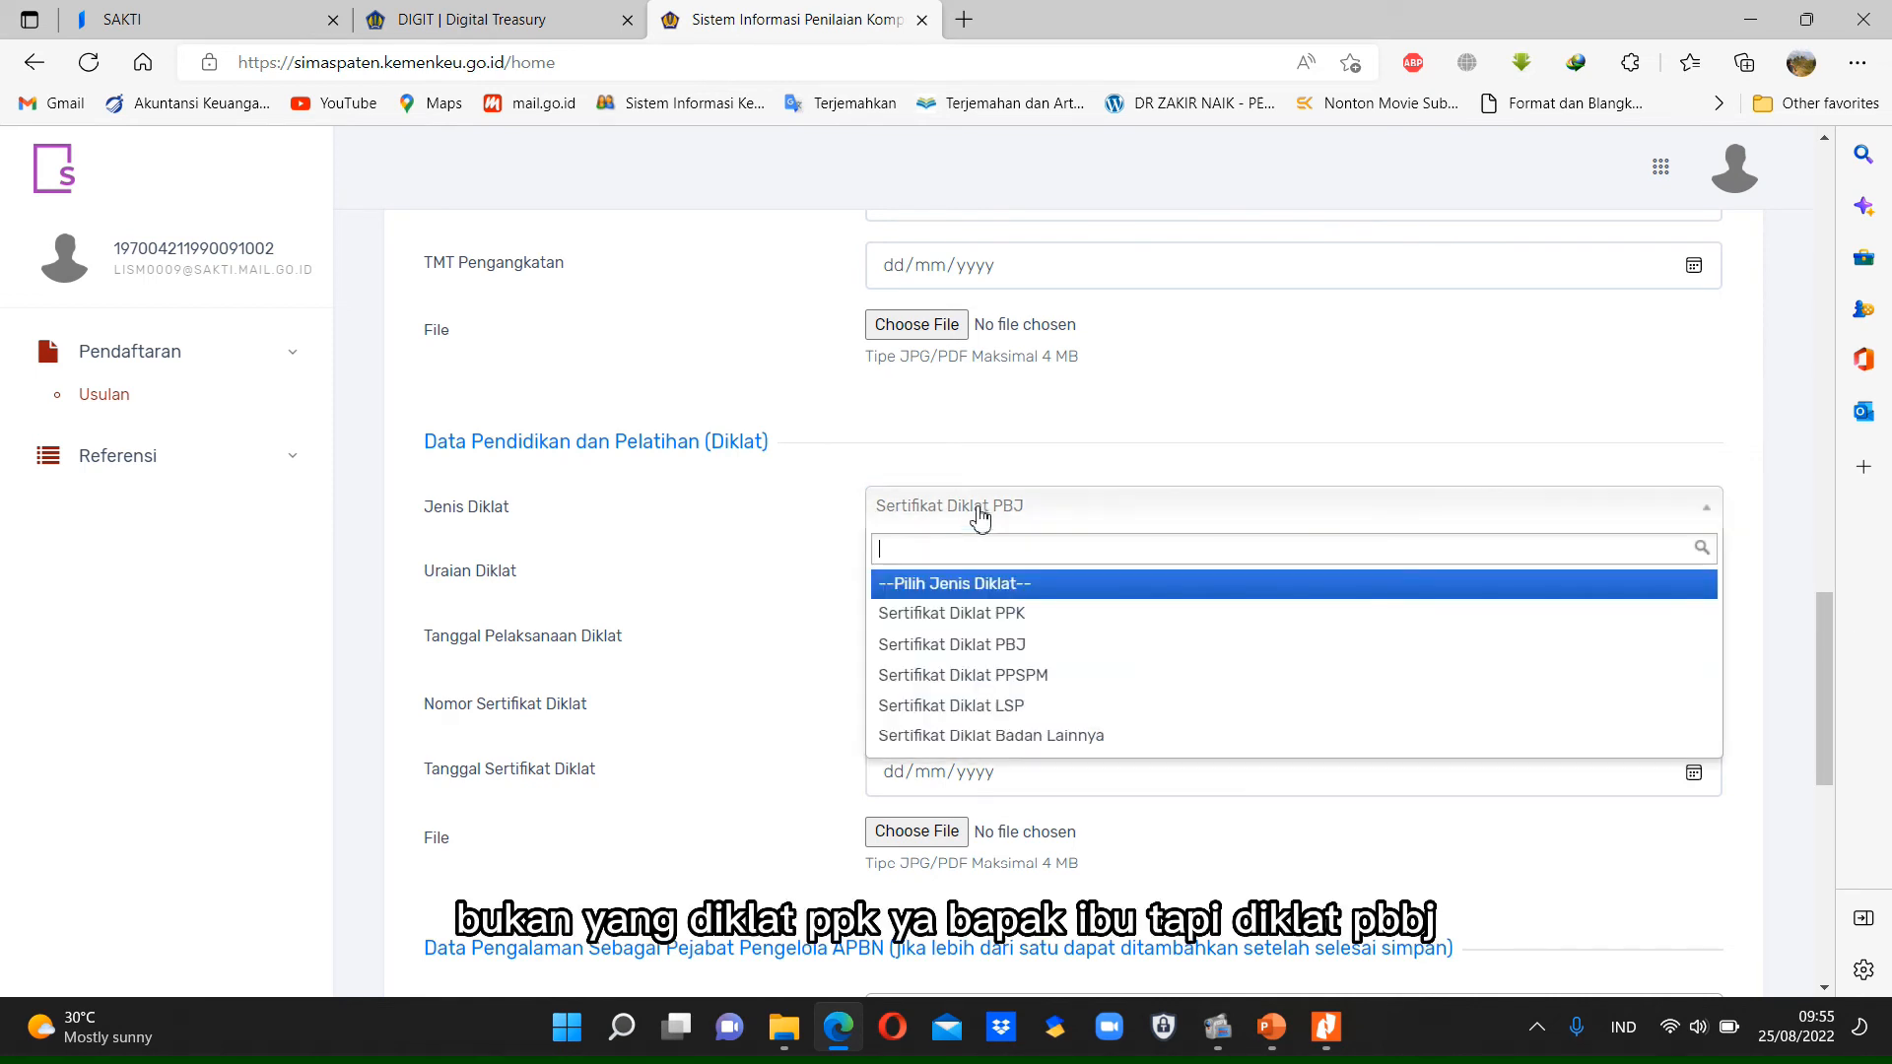
click(1013, 646)
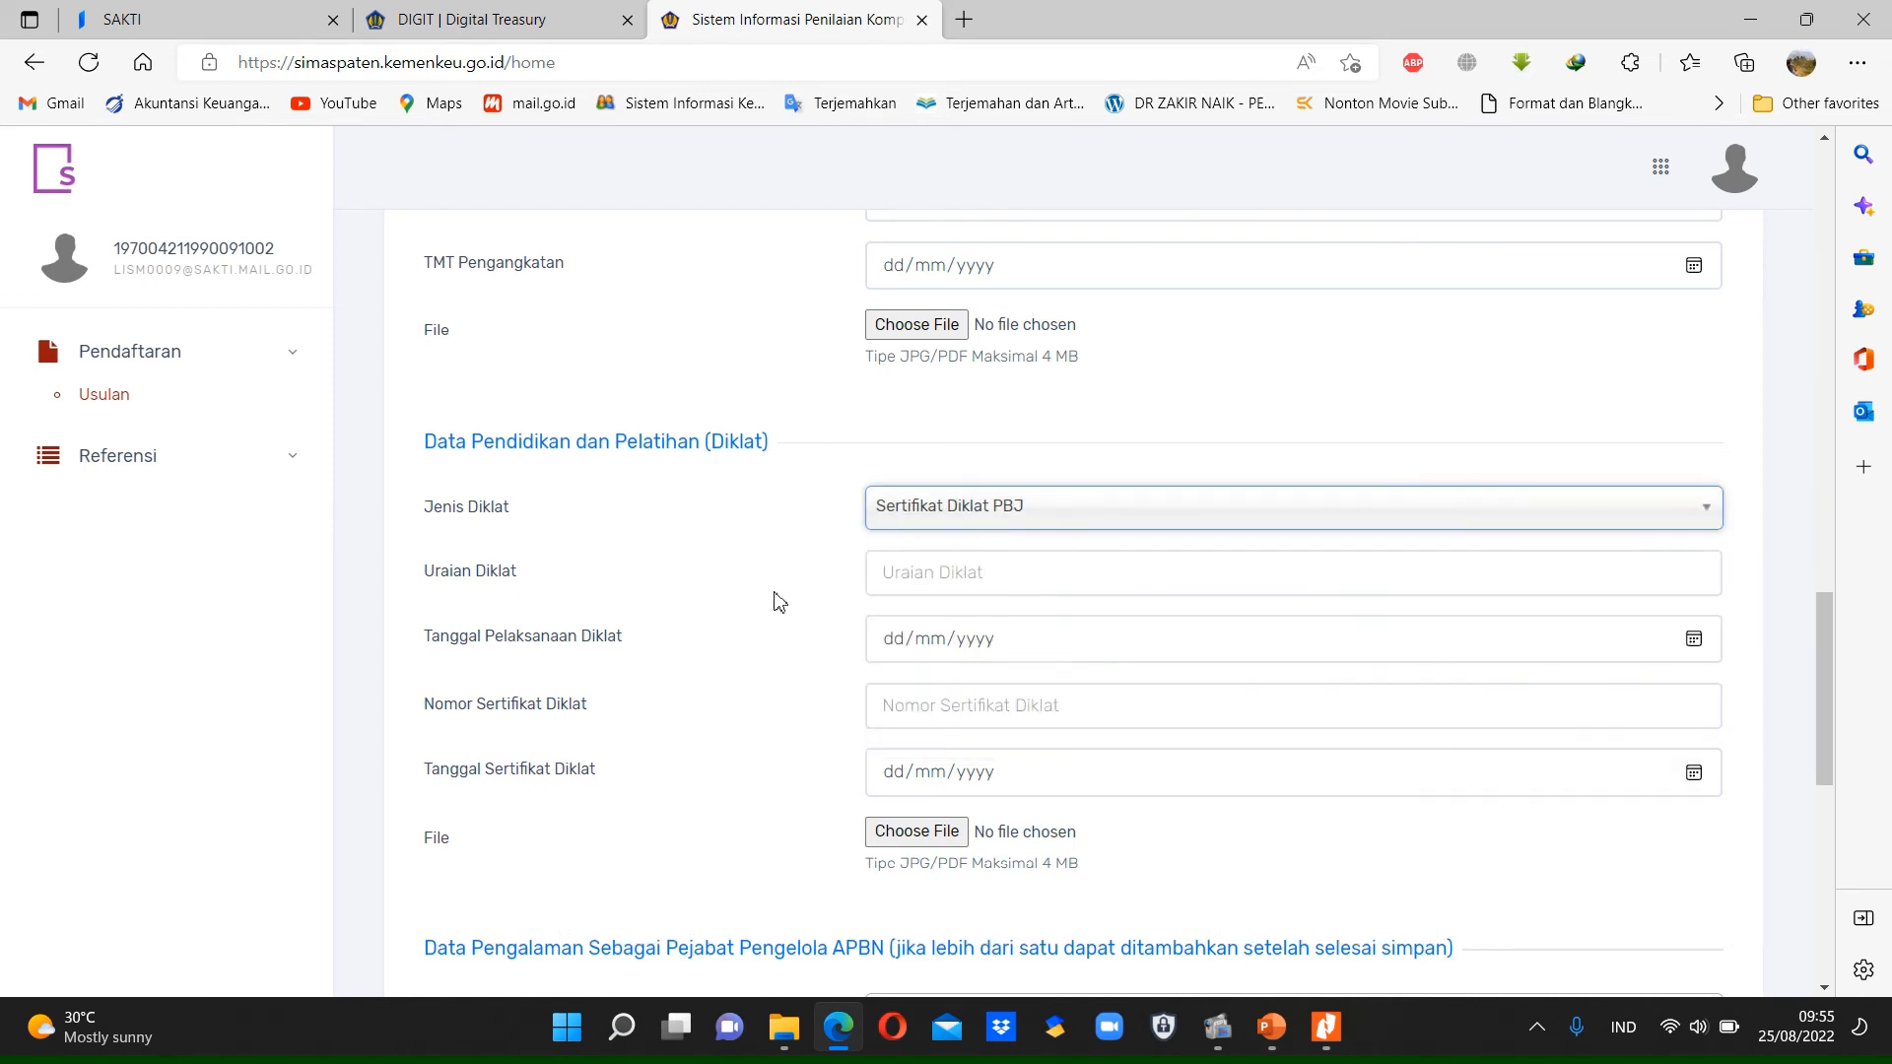
- Examine the remaining training and APBN management experience fields, the Data Jabatan Struktural section and the form's save option
scroll(776, 601, down, 1)
scroll(794, 642, down, 3)
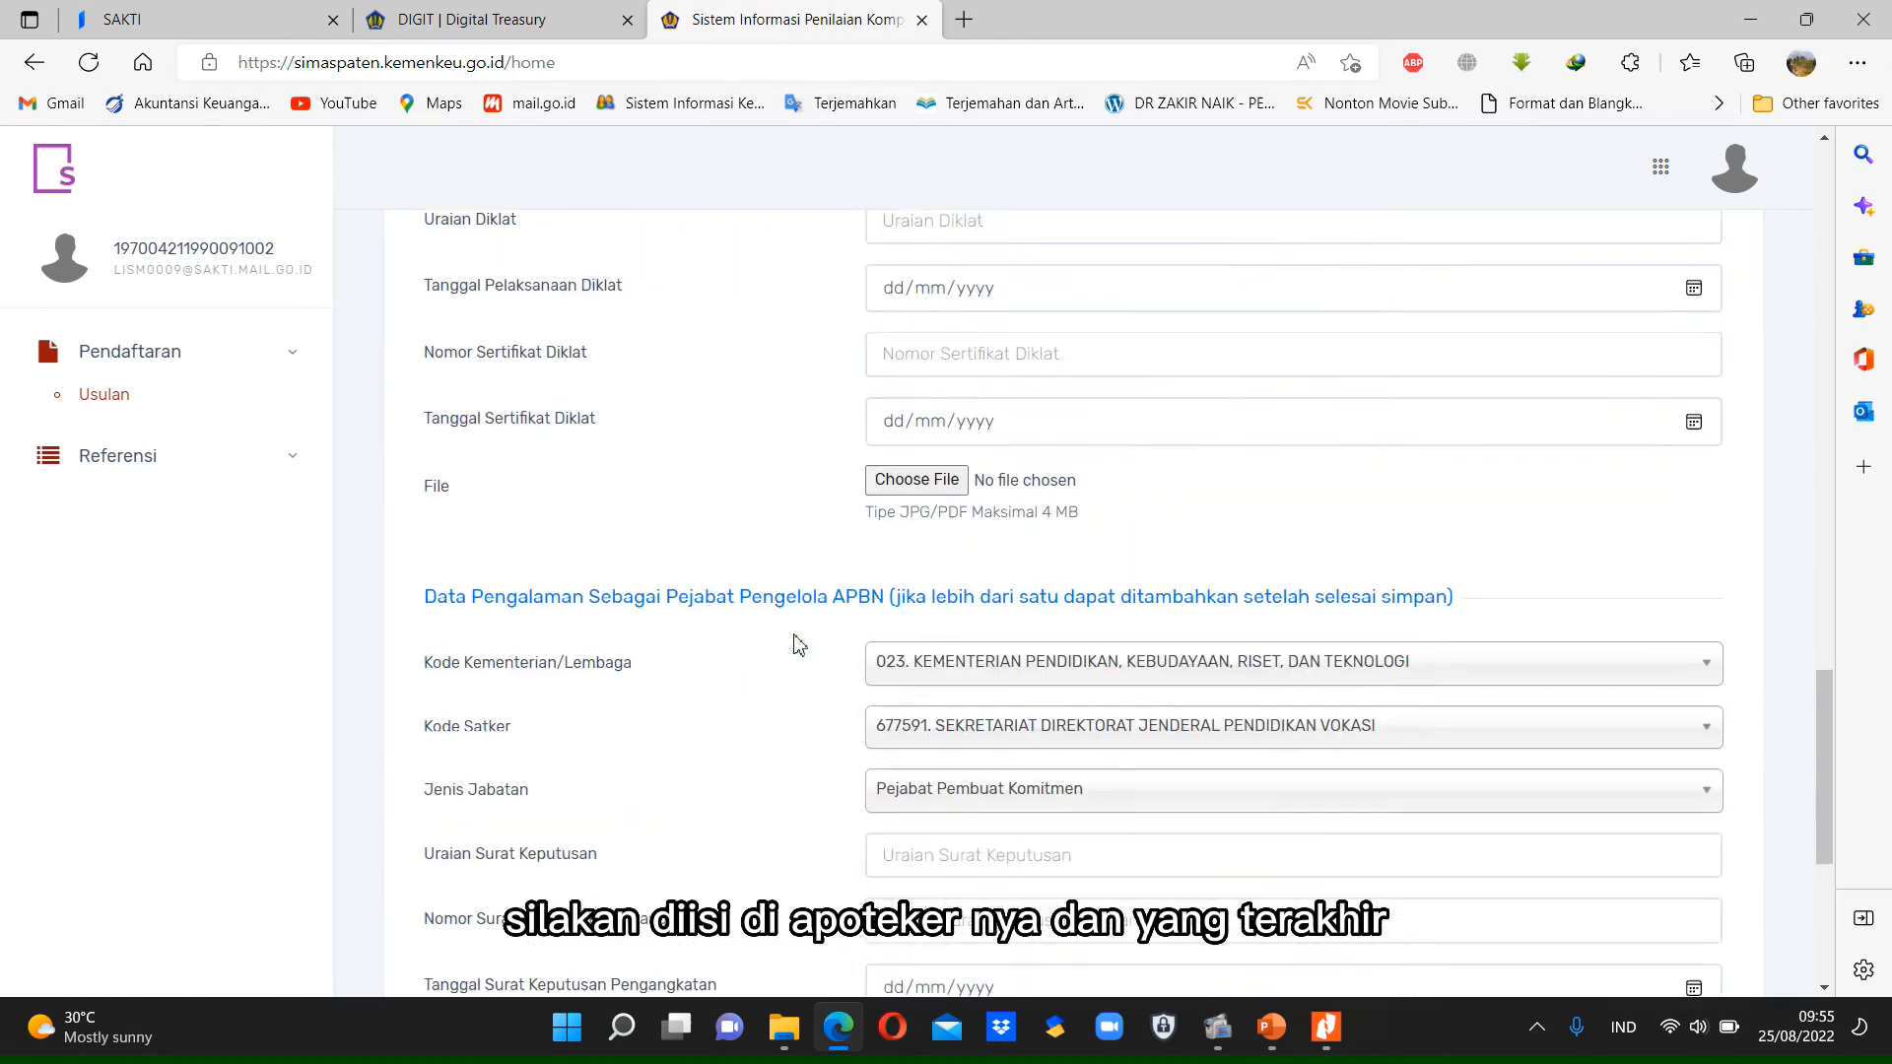
scroll(608, 628, down, 2)
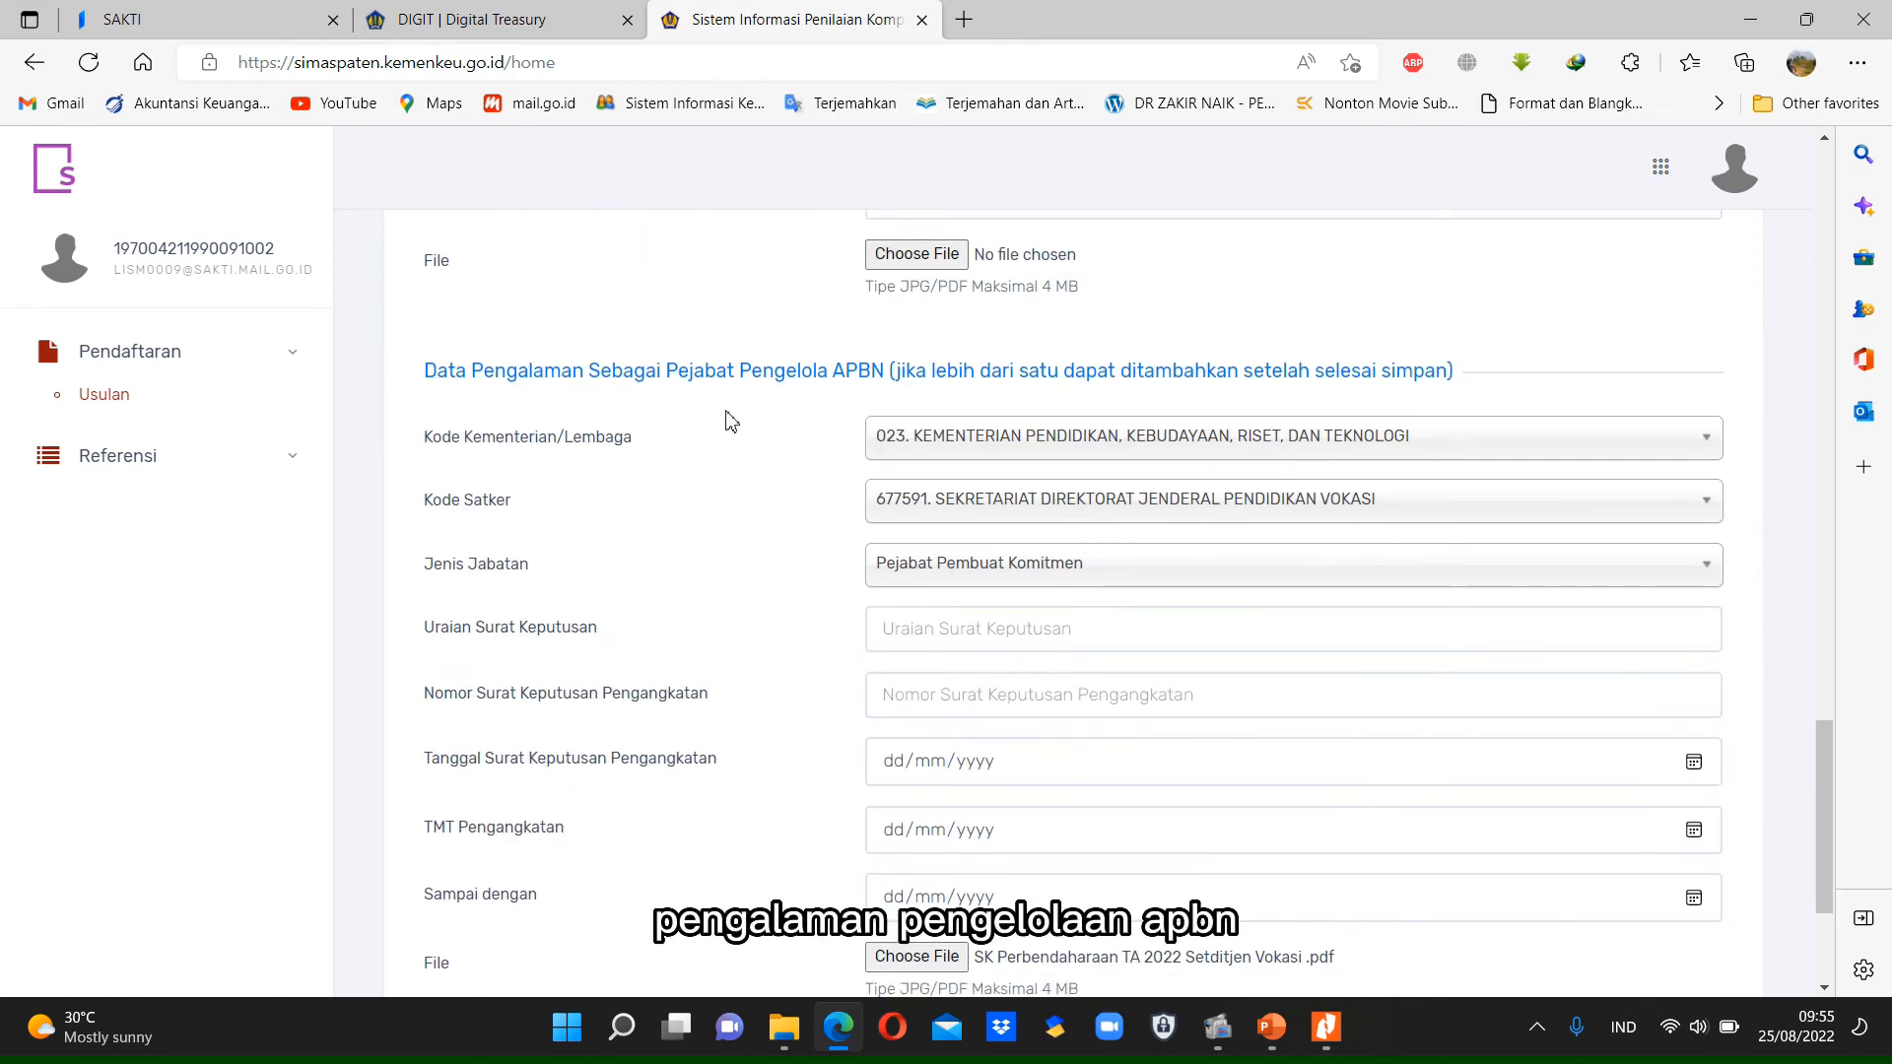
scroll(1012, 702, down, 1)
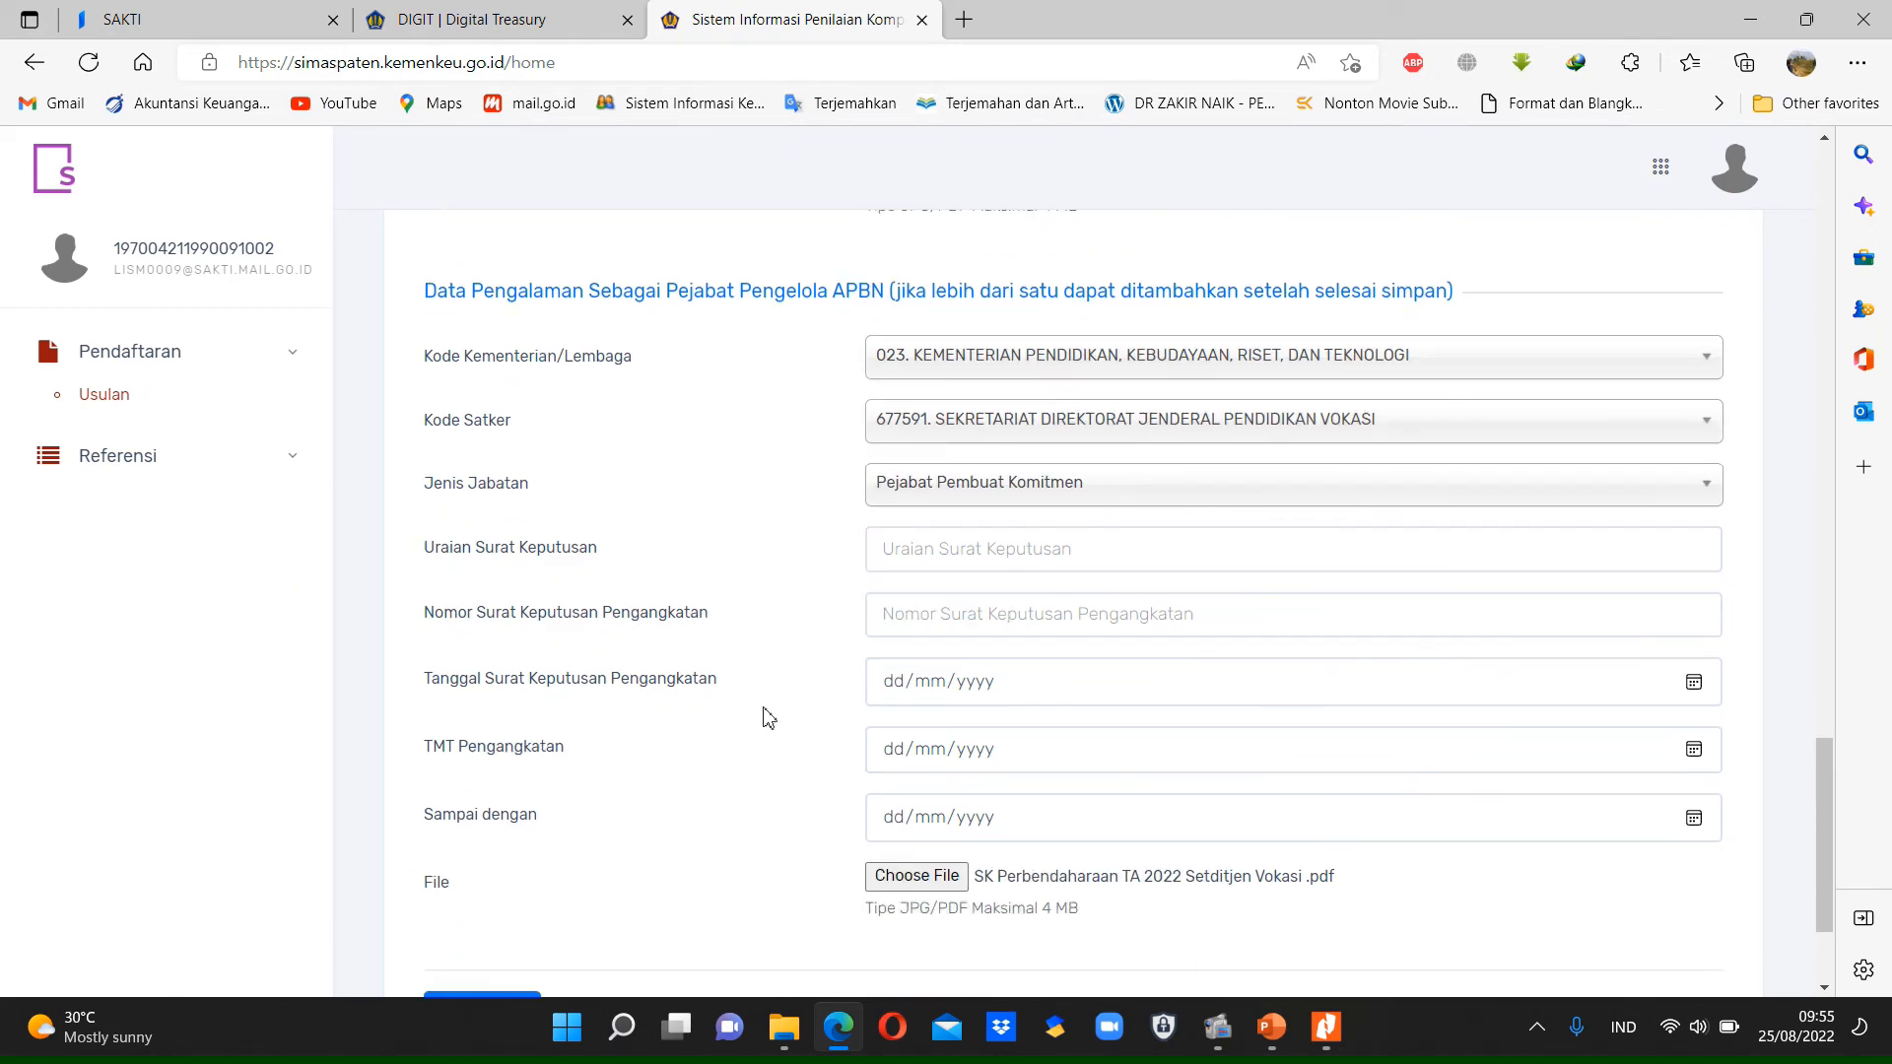
scroll(769, 716, up, 15)
scroll(768, 717, down, 3)
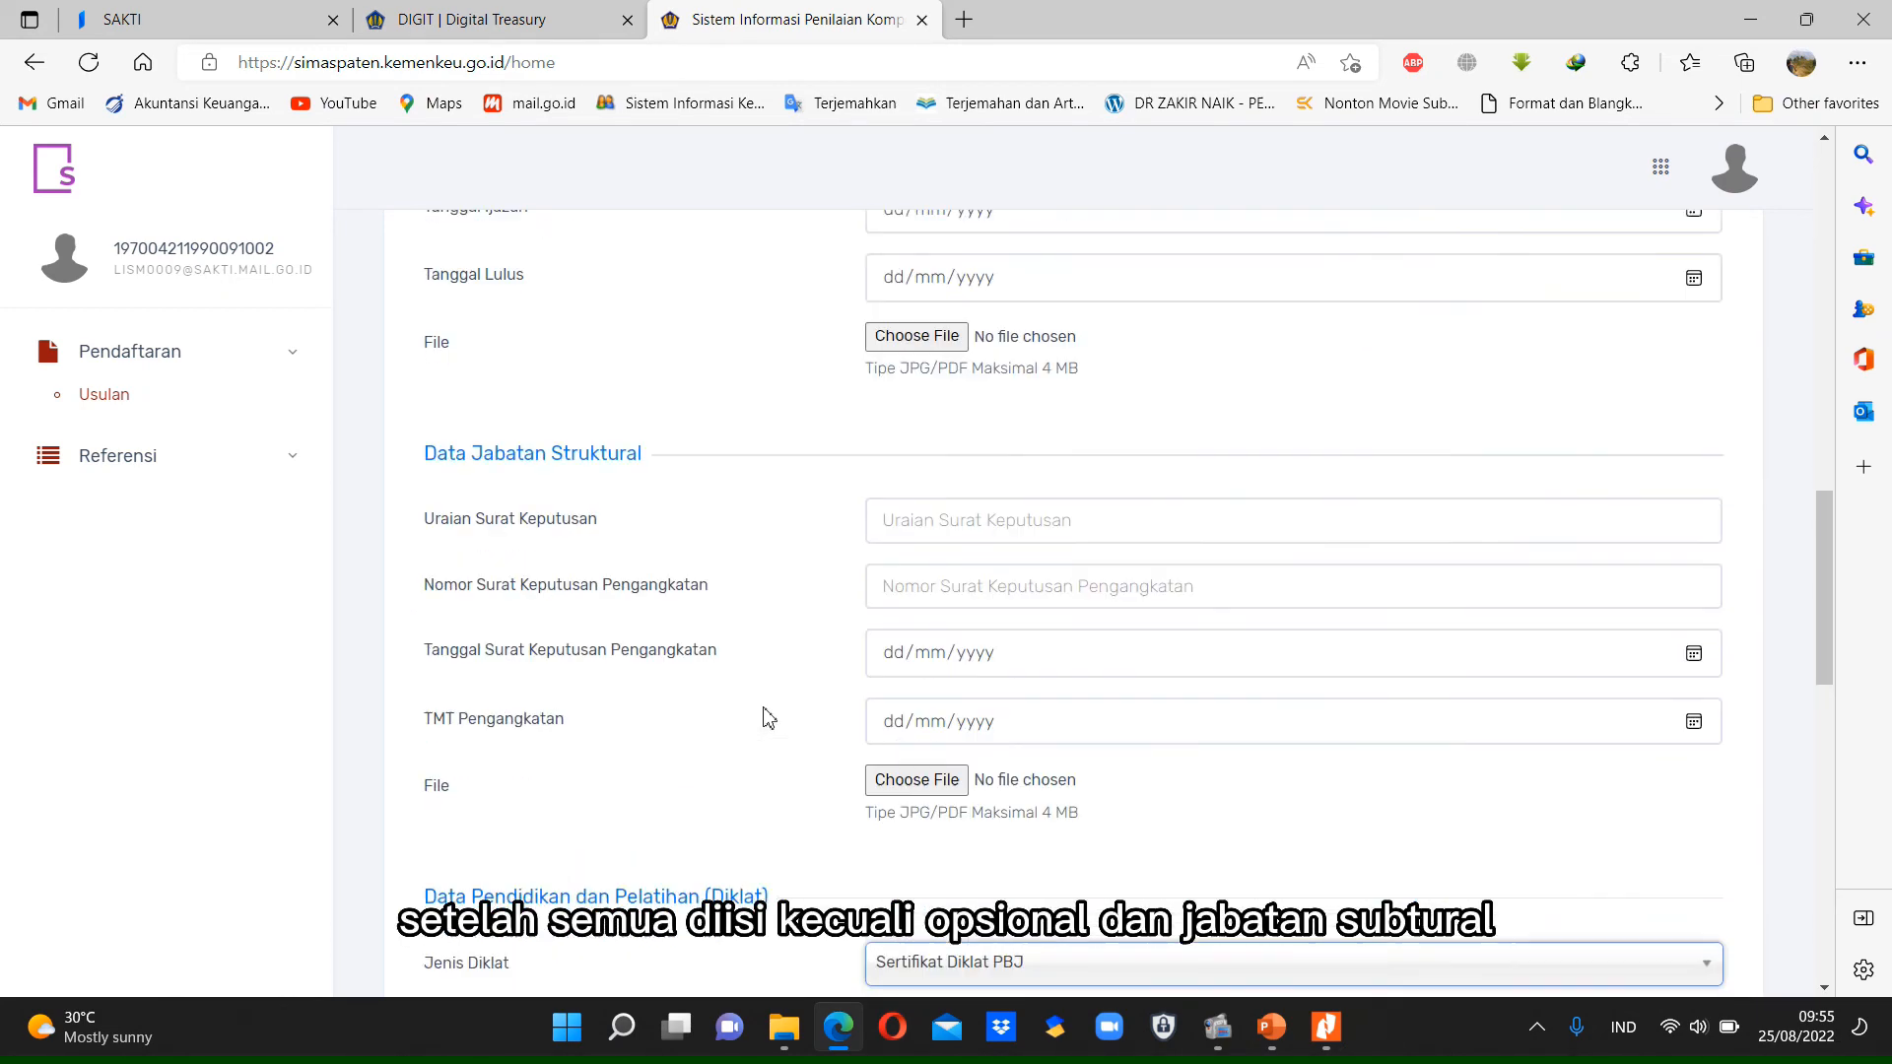
scroll(768, 716, down, 1)
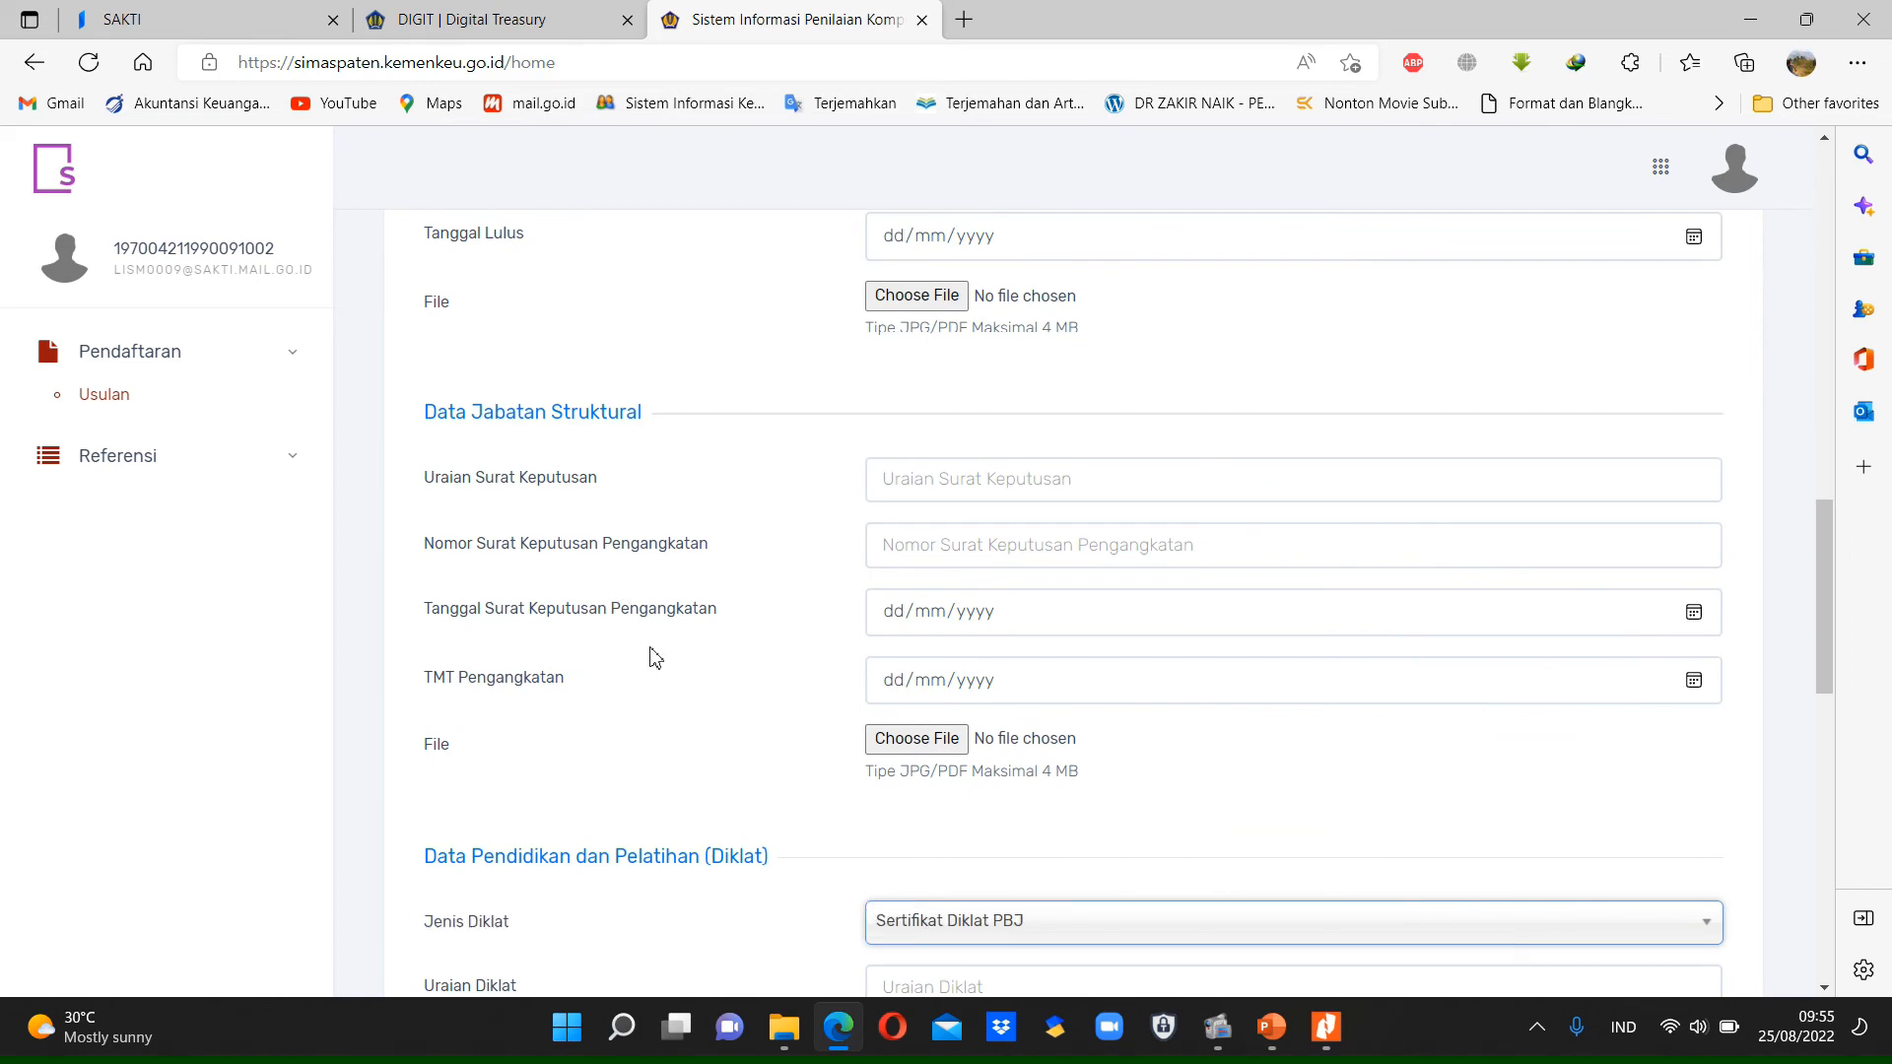
scroll(656, 655, down, 10)
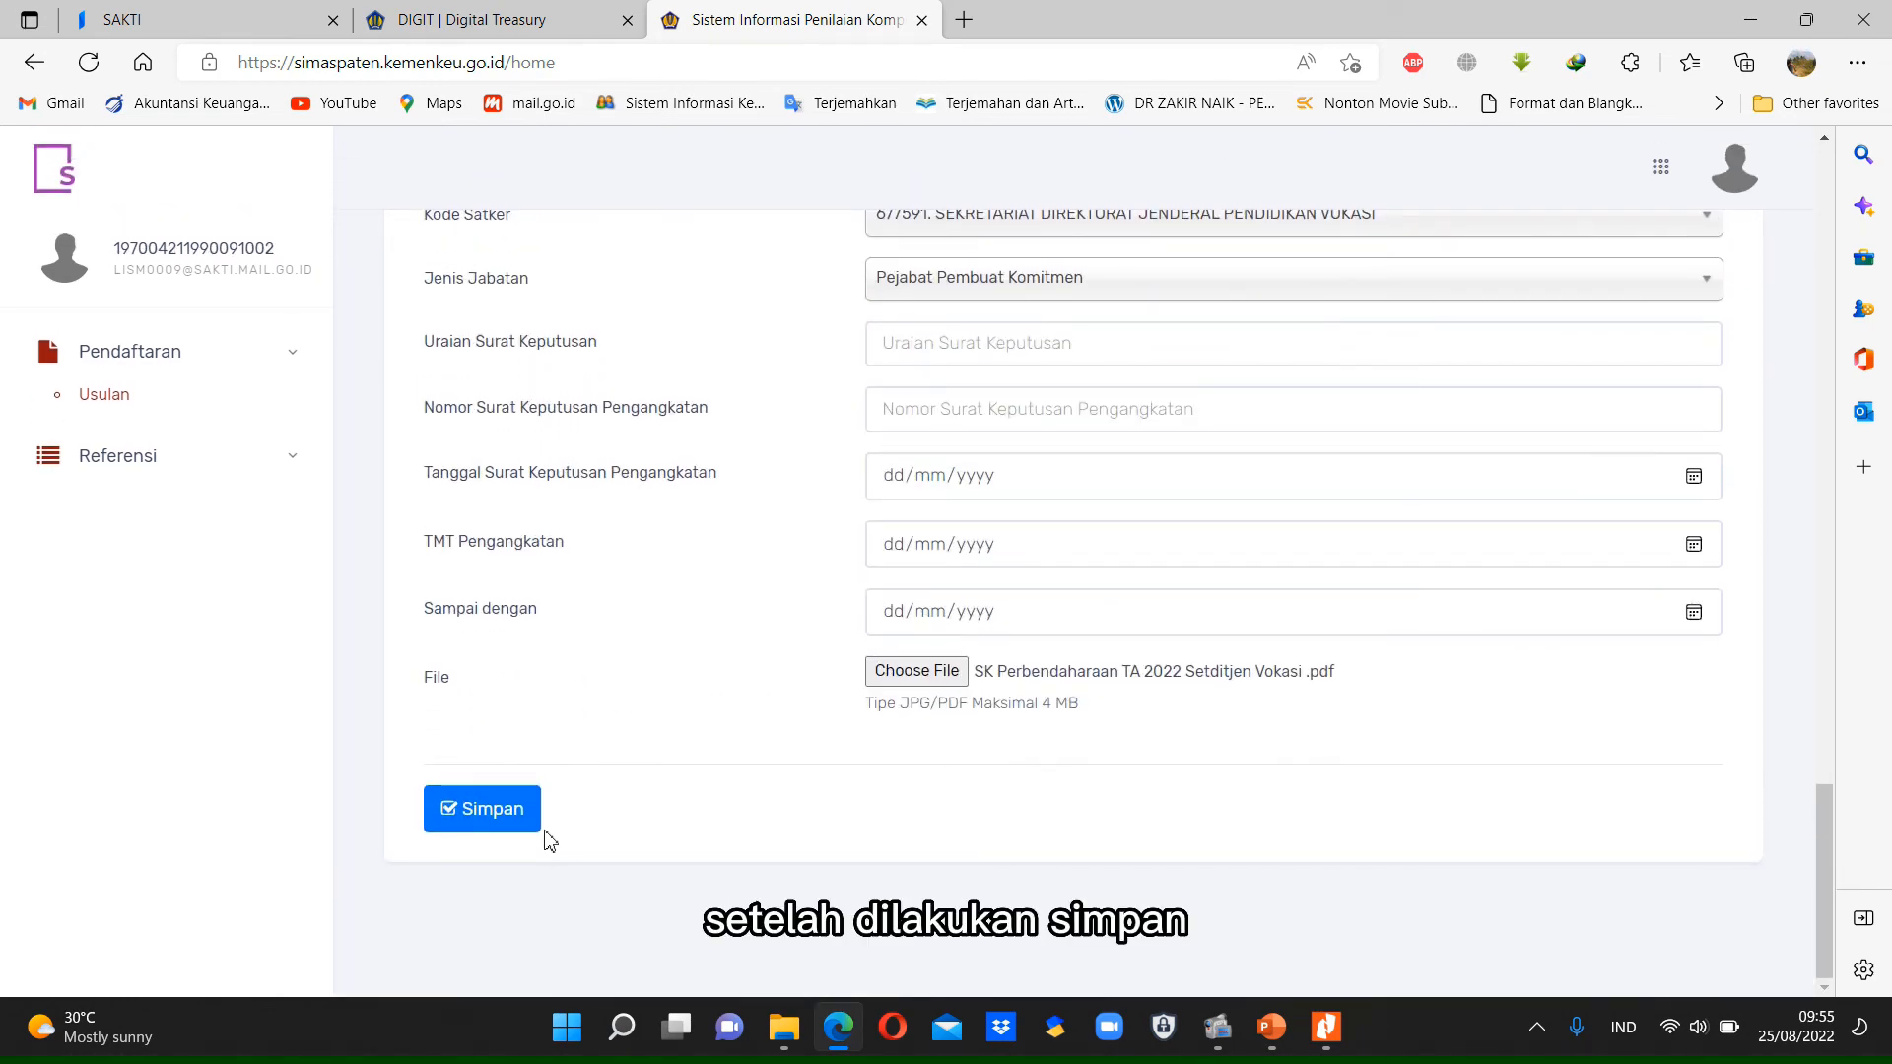
- Leave the form without saving and return to the Usulan list under Pendaftaran
click(192, 357)
click(192, 357)
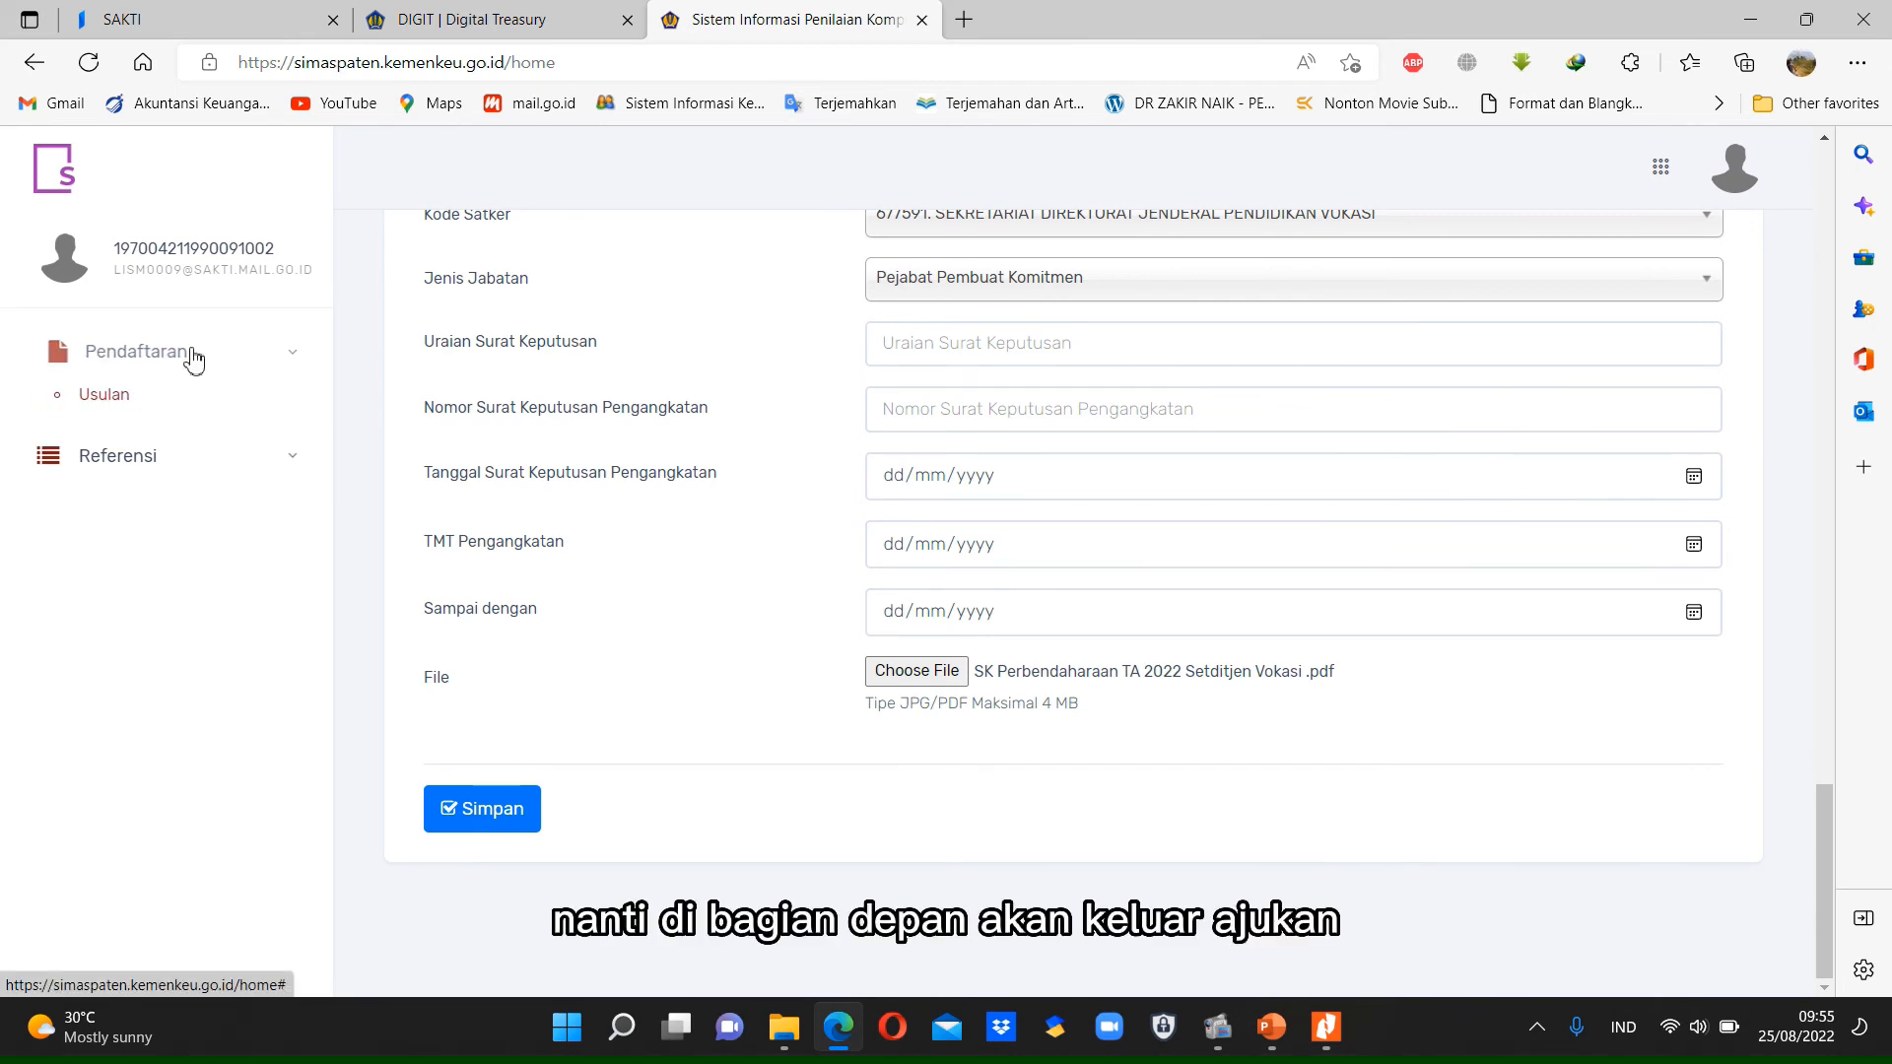
click(192, 357)
click(192, 356)
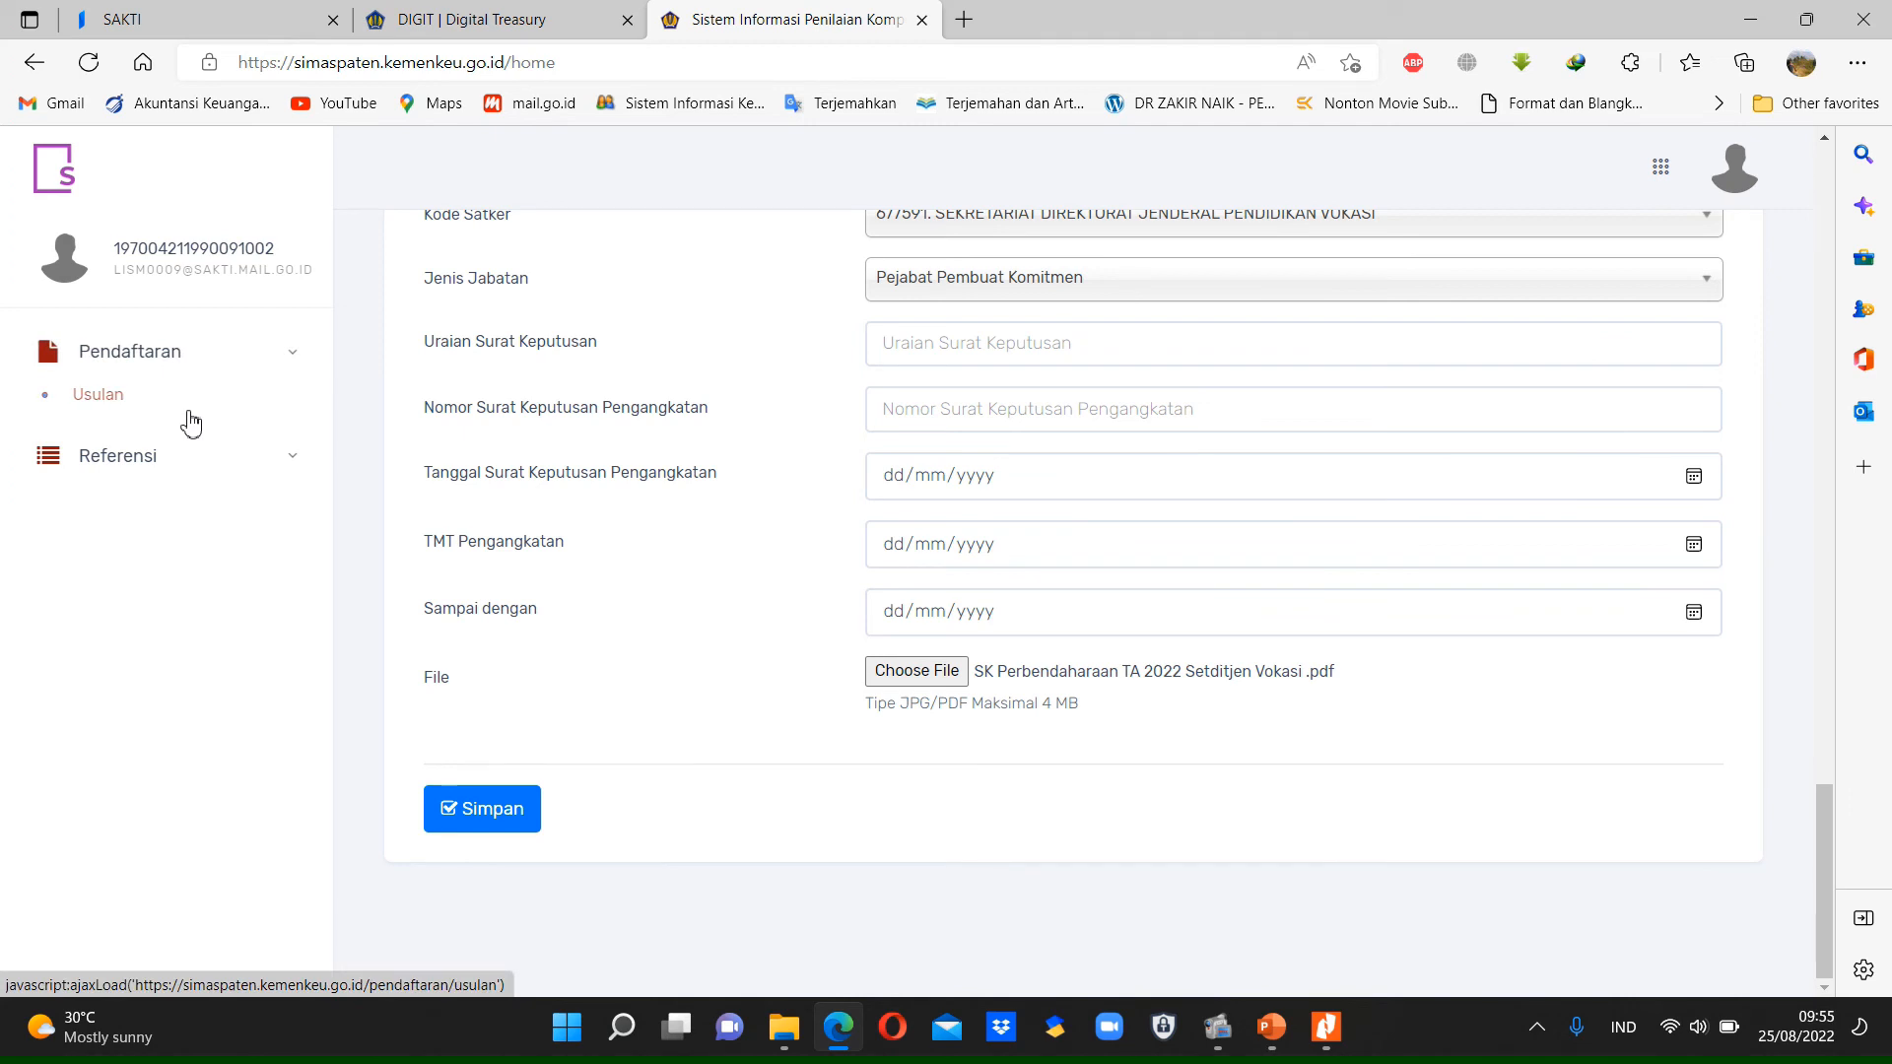
click(187, 422)
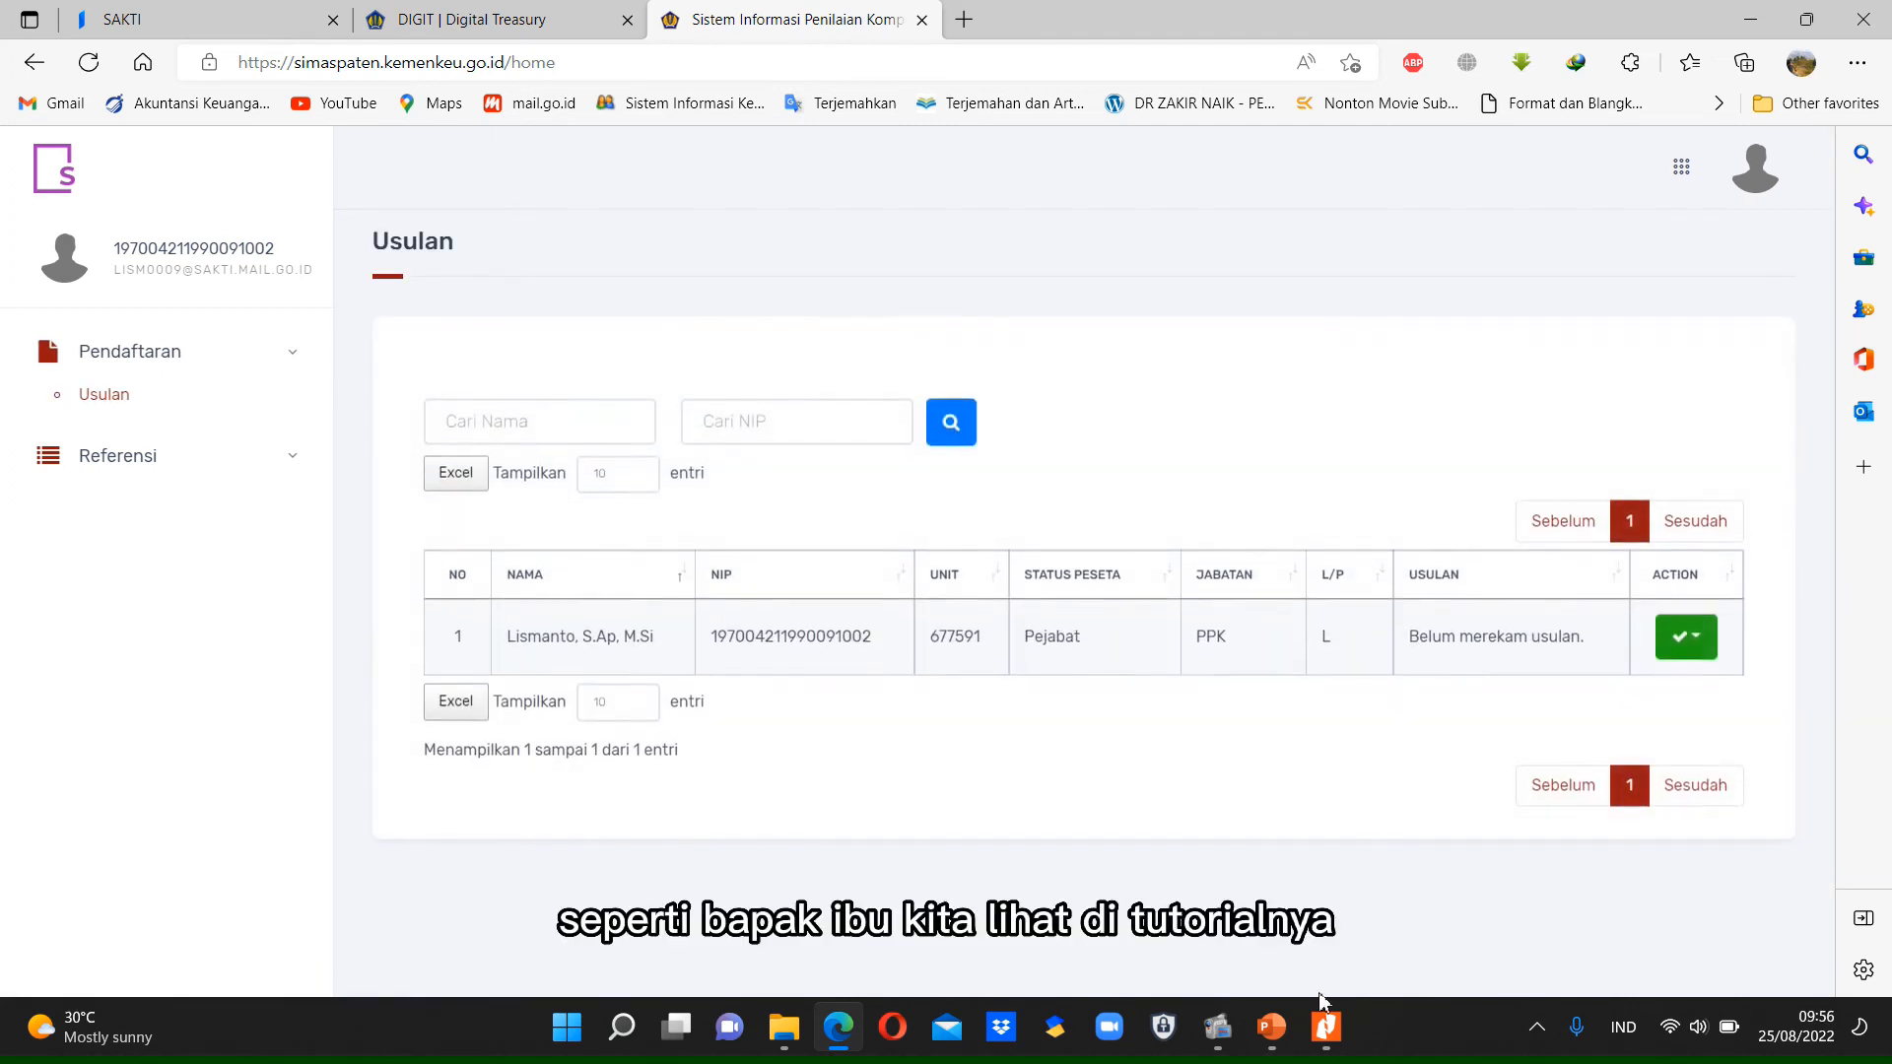
- Switch to the Panduan-Teknis-Simaspaten presentation in PowerPoint and go through the Pengisian Kelengkapan slides
click(1271, 1026)
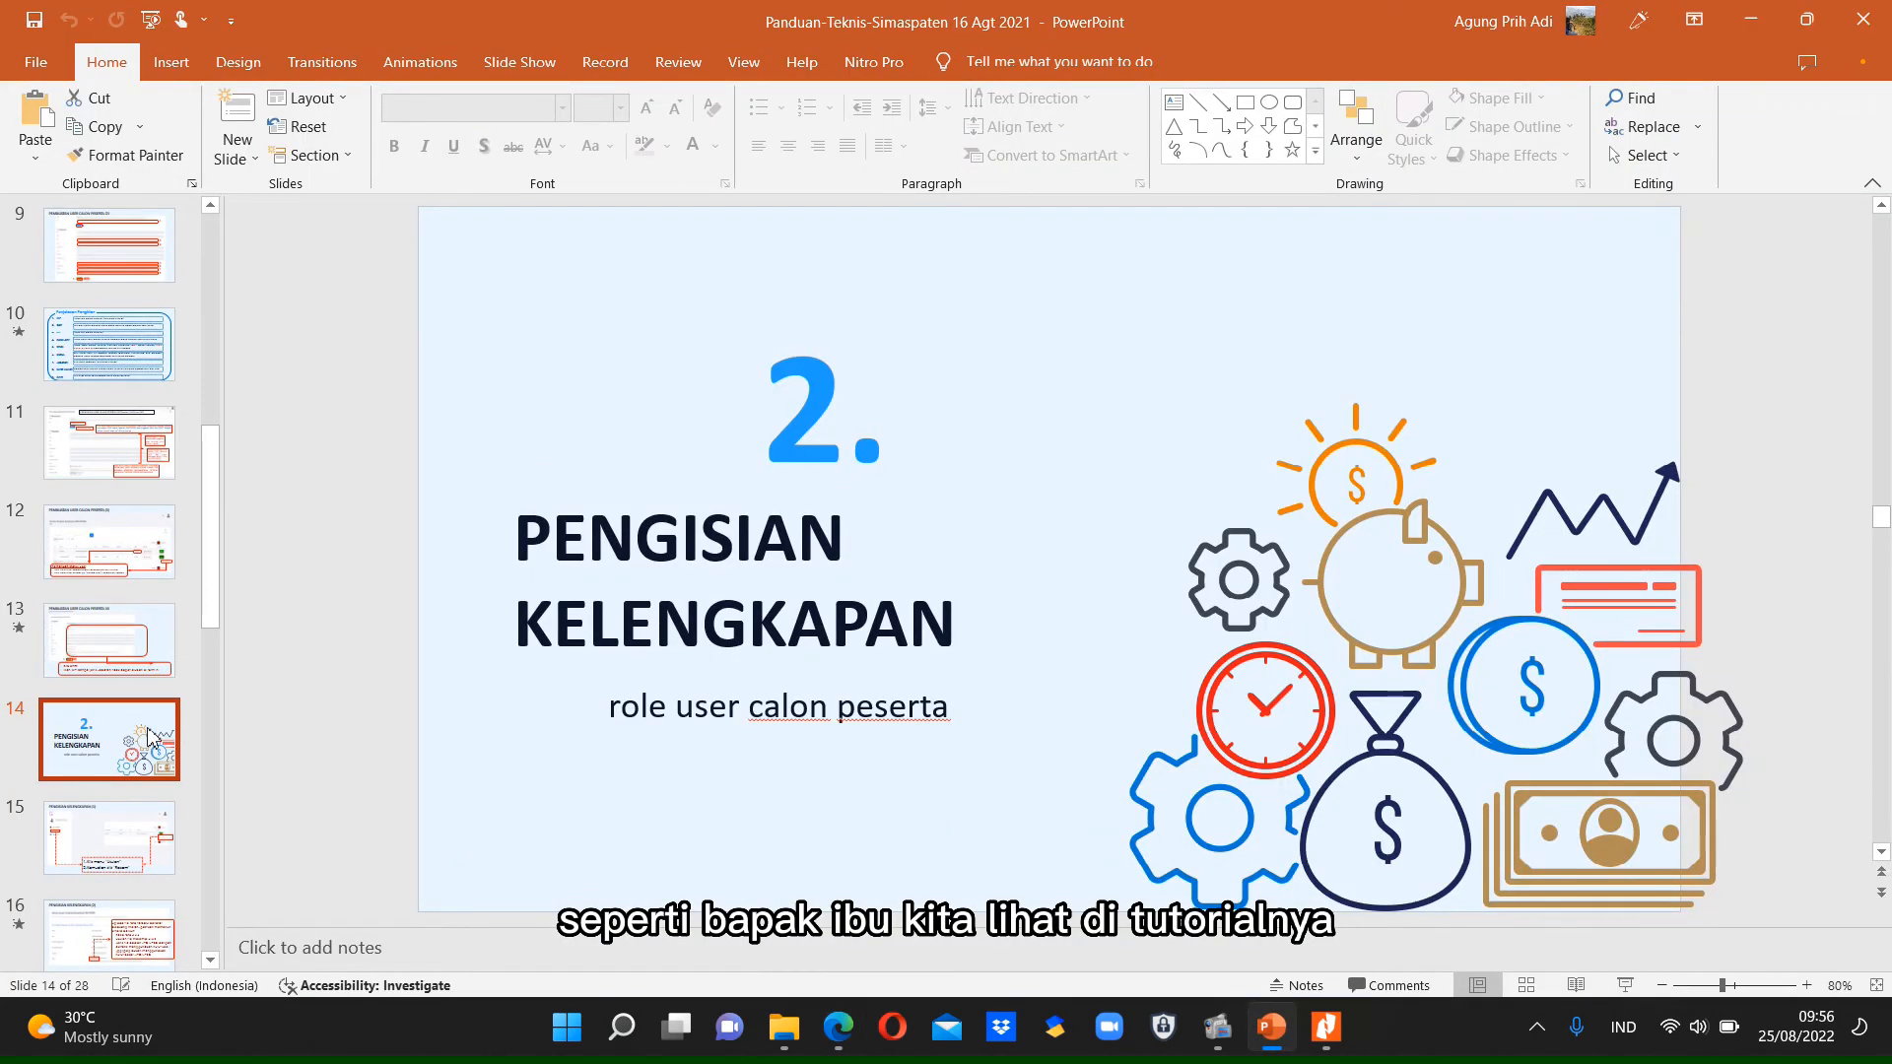
key(Down)
key(Down)
key(Down)
key(Down)
key(Down)
key(Down)
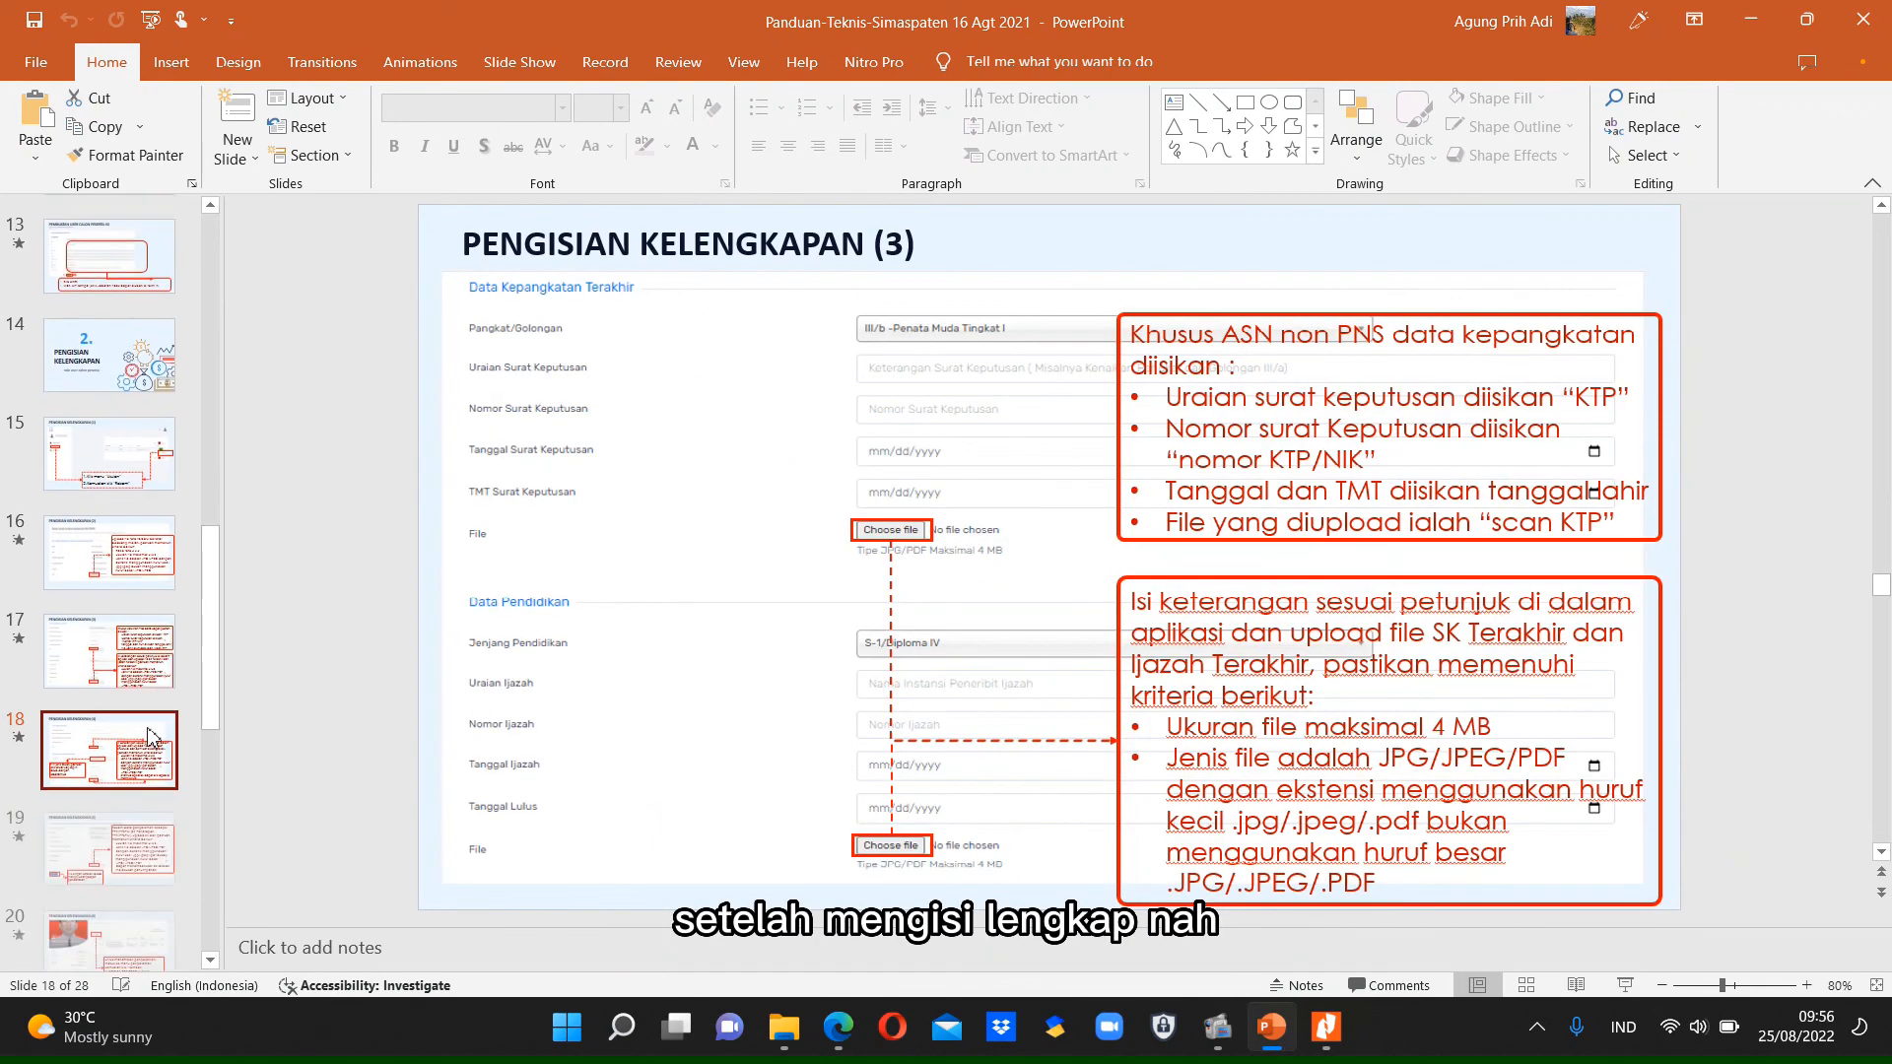